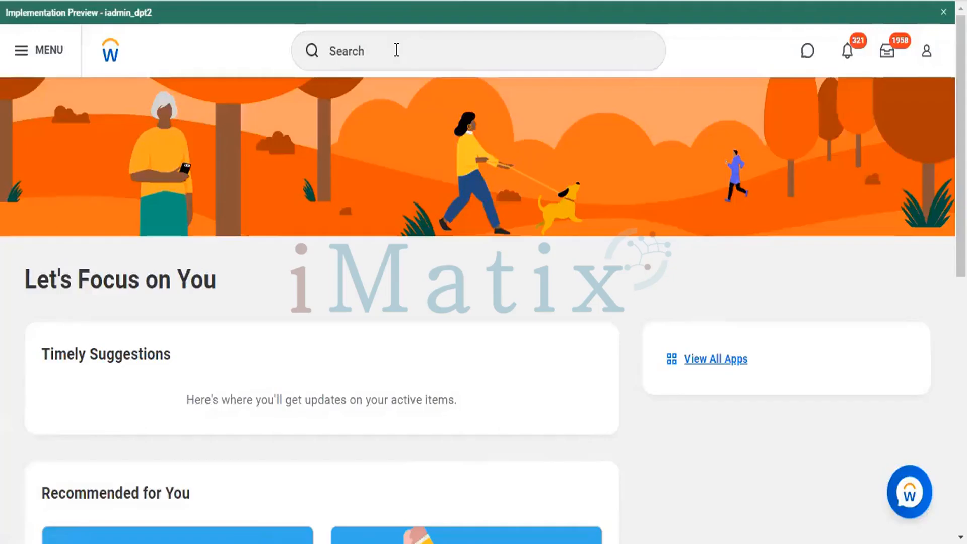
click(397, 50)
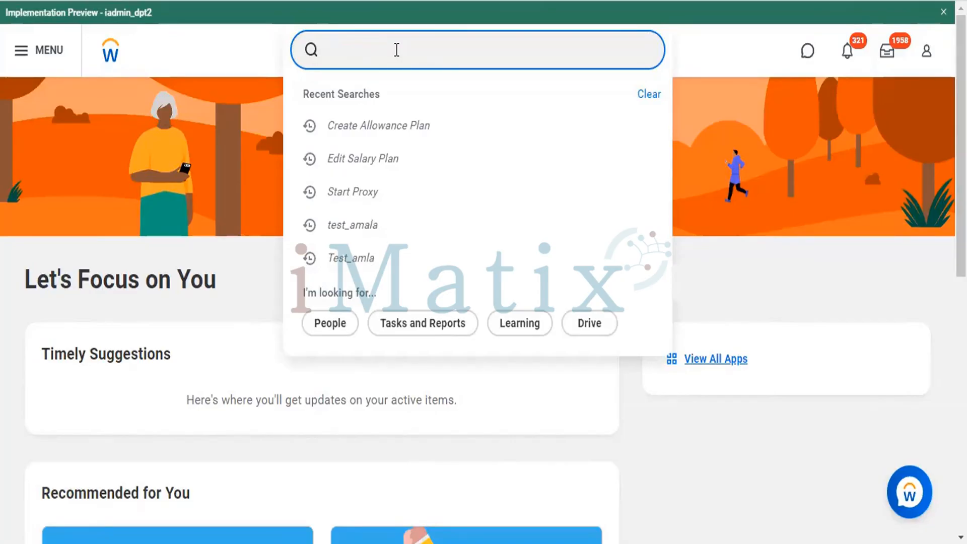
text(Create)
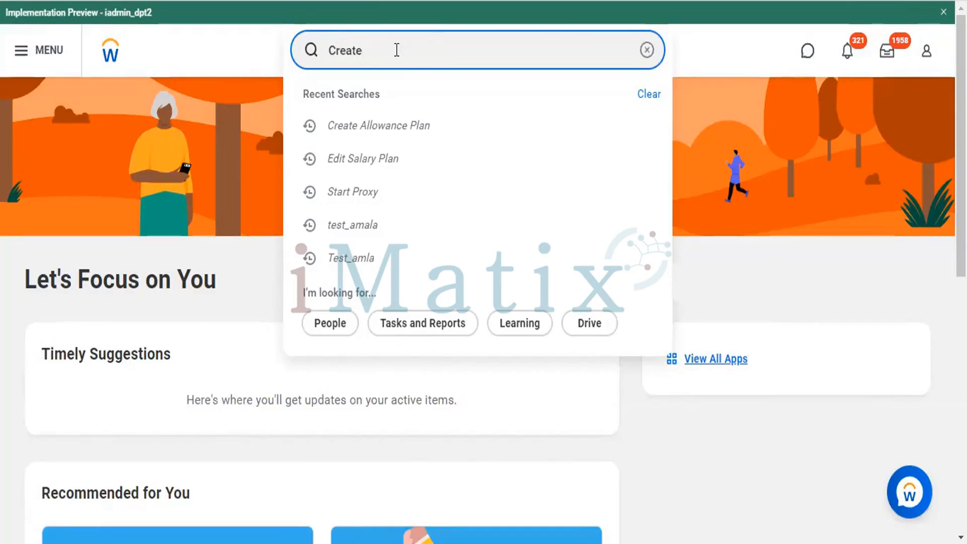
text(JOB)
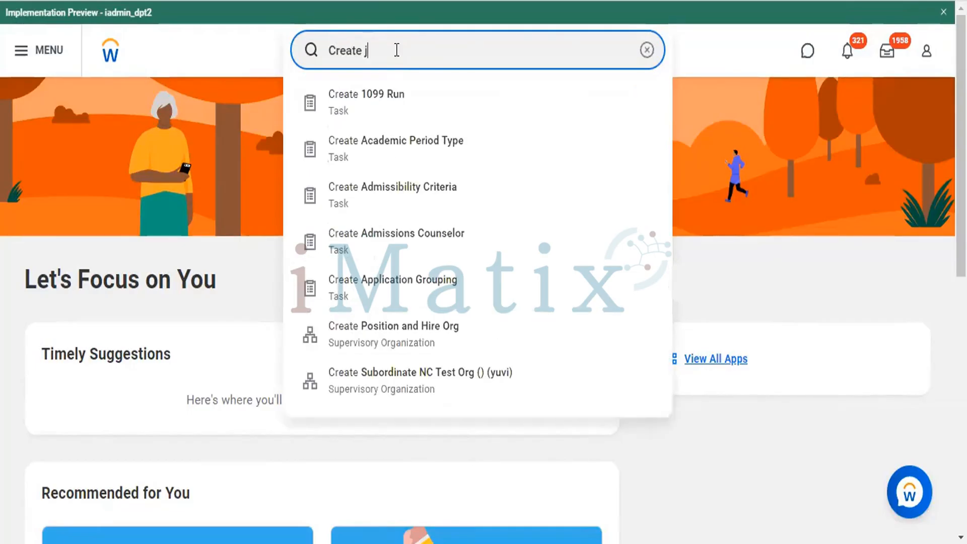
key(BackSpace)
key(BackSpace)
key(BackSpace)
text(Job A)
key(BackSpace)
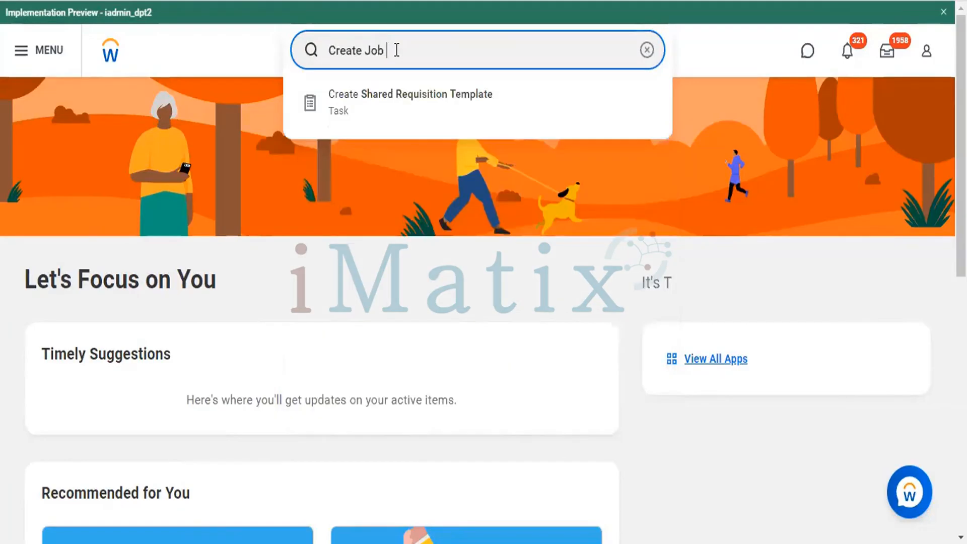
text(family)
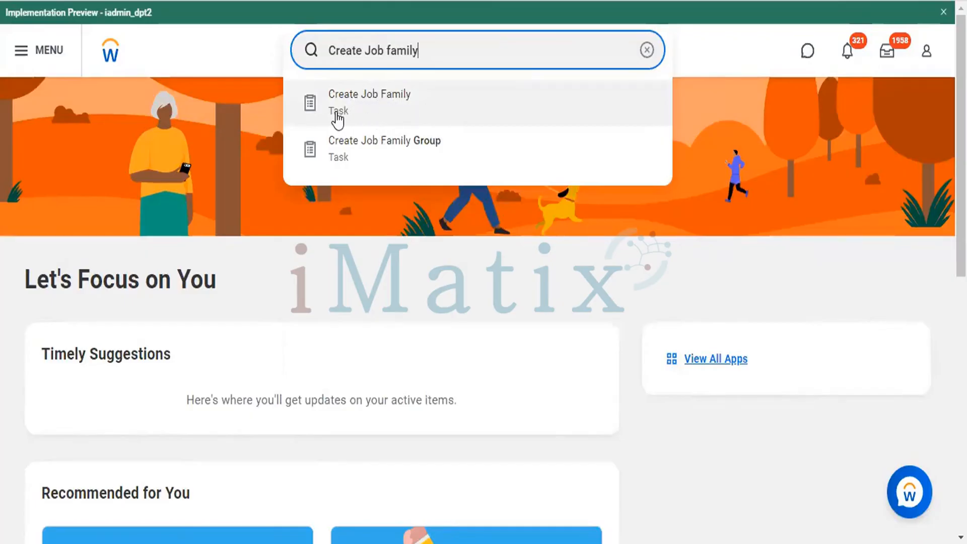
click(370, 103)
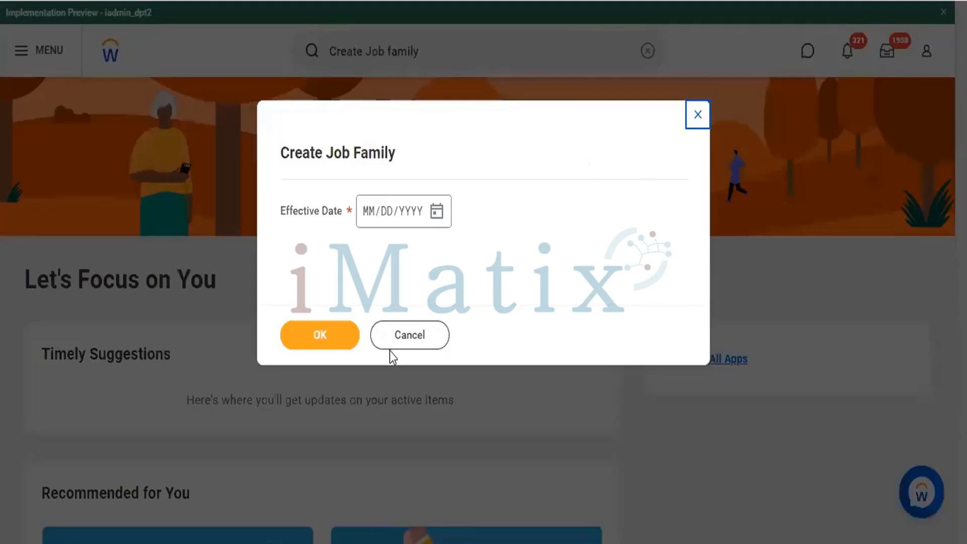
click(409, 336)
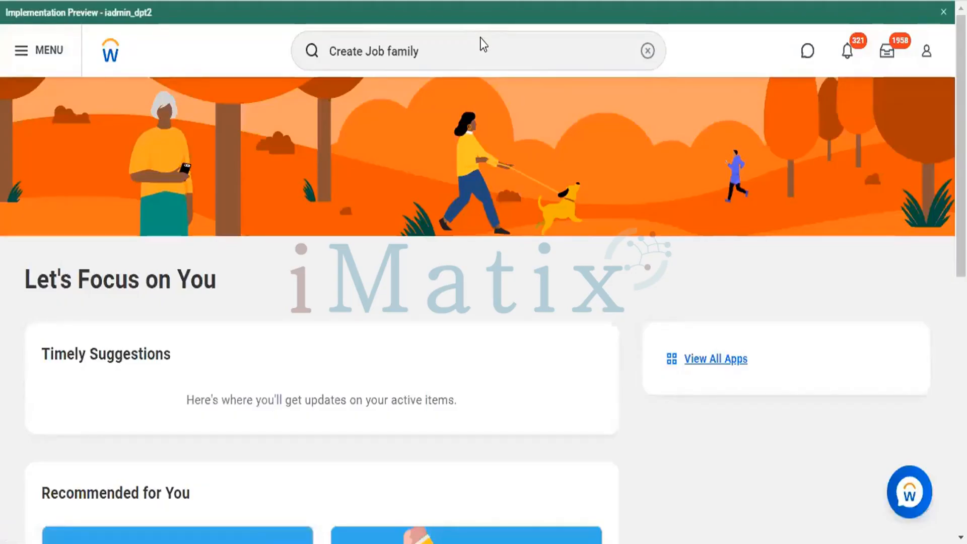
key(F5)
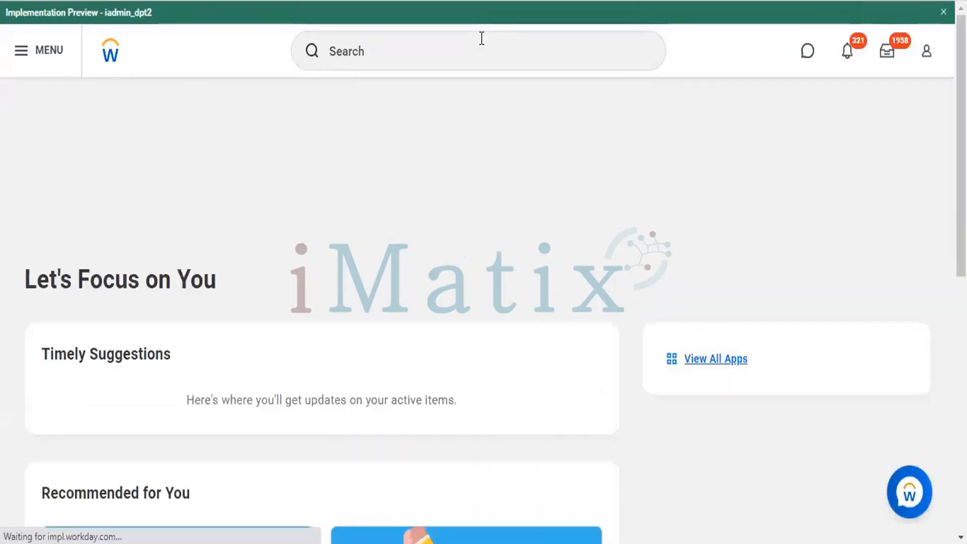
Step: Search for "Create Job family" and open the Create Job Family Group task
click(481, 38)
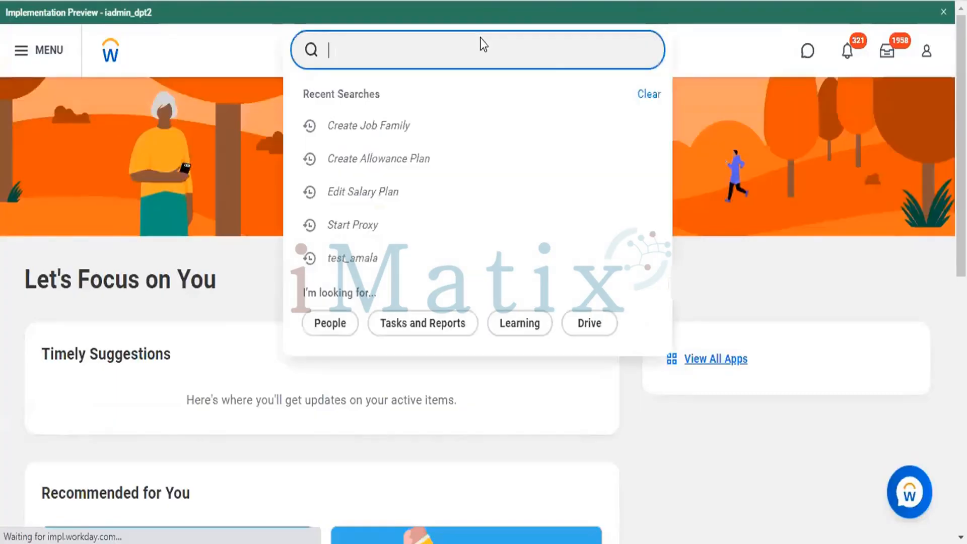
text(c)
text(ate)
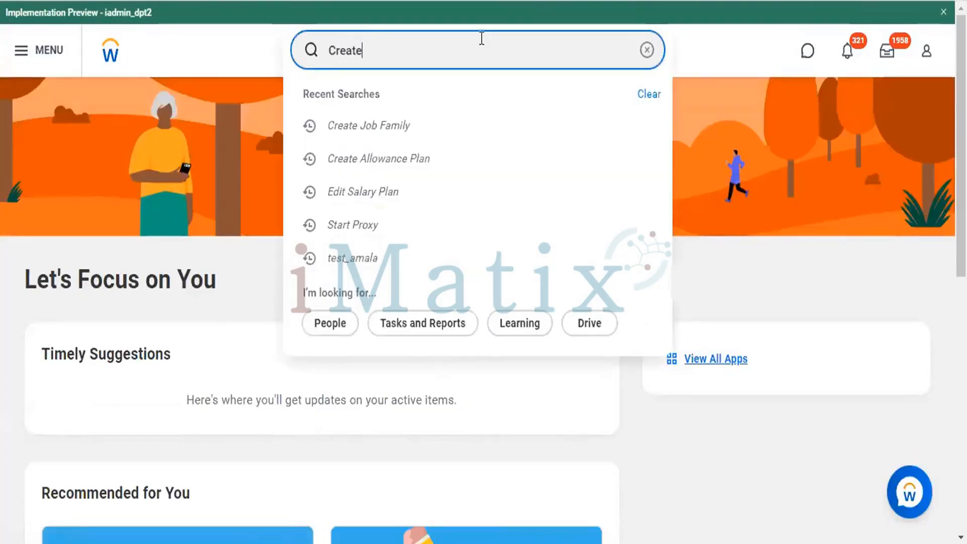
text( Job )
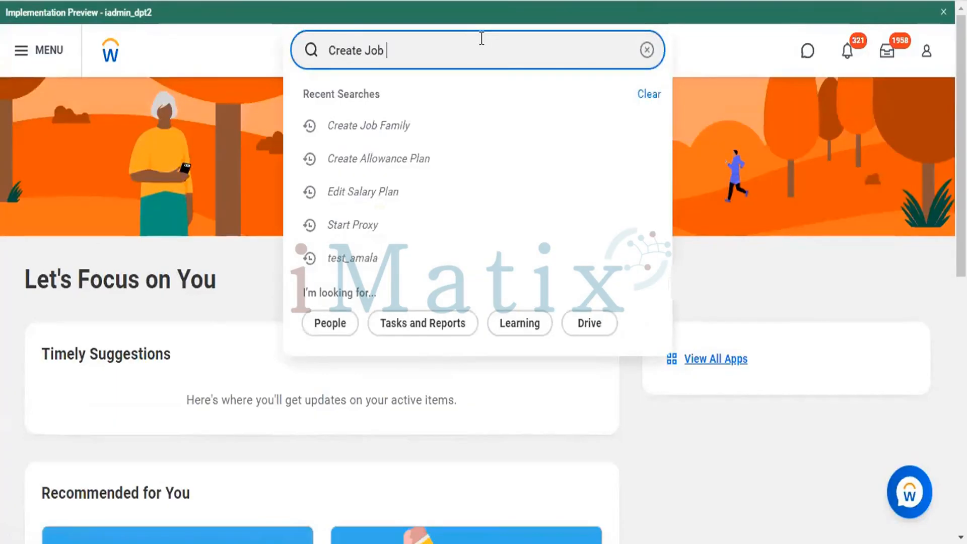
text(family)
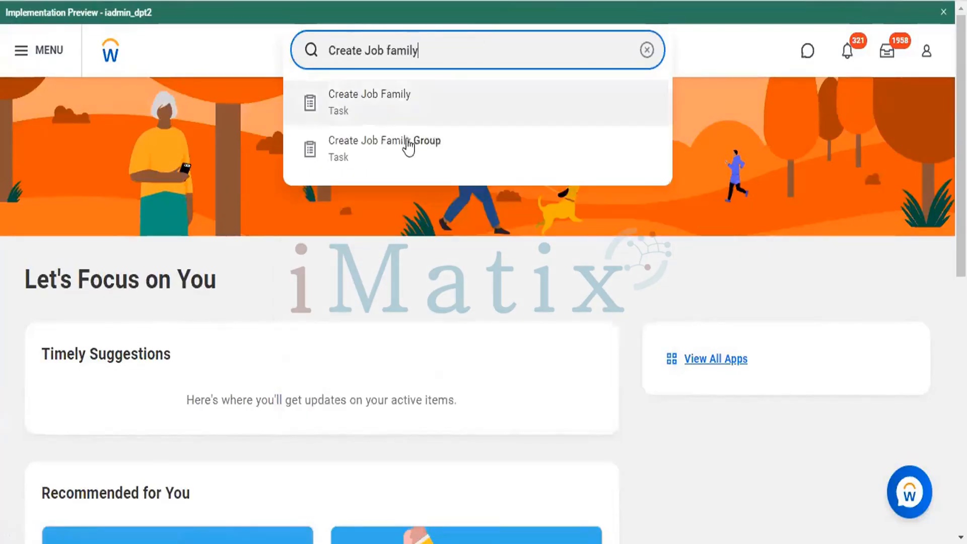
click(391, 142)
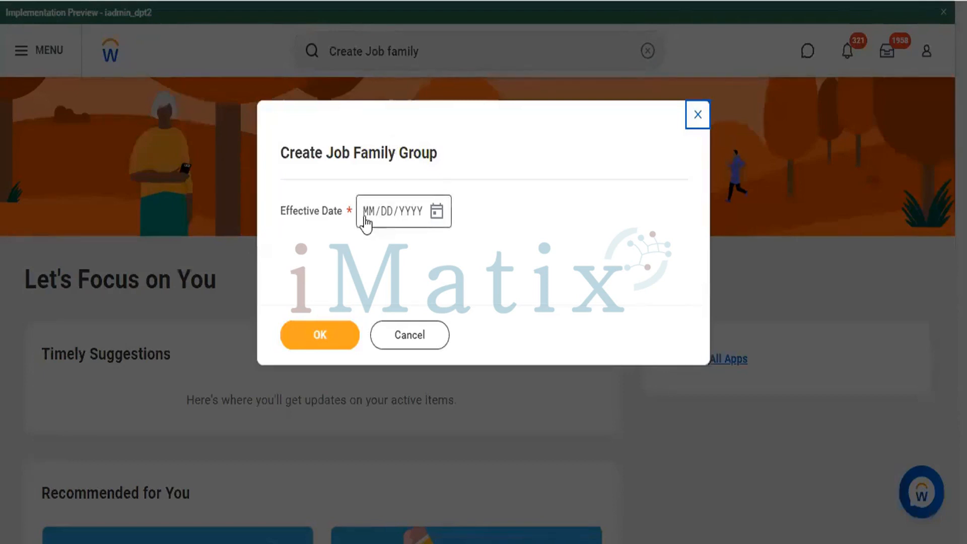
Step: Set the job family group's effective date to 10/18/2022 and continue to its details form
click(372, 211)
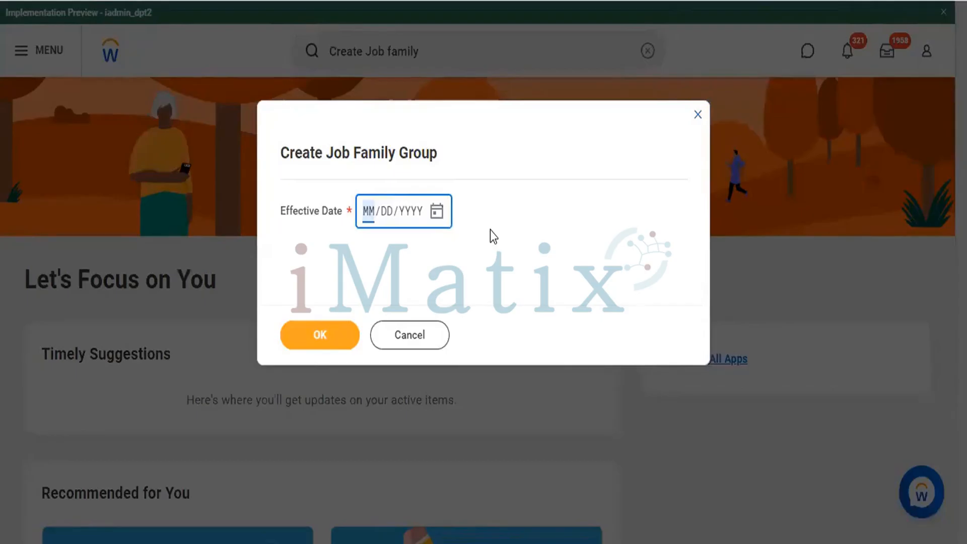
text(10/DD/YYYY)
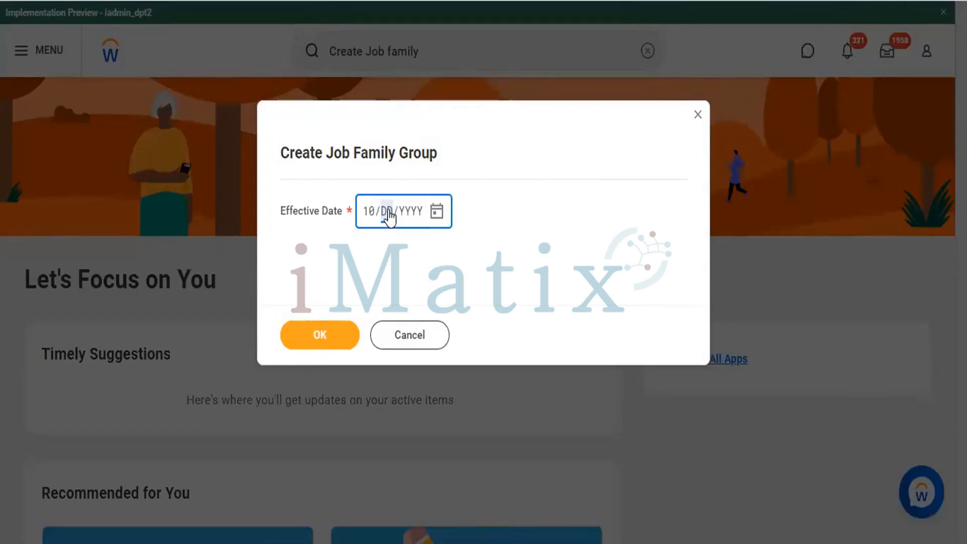
text(102022)
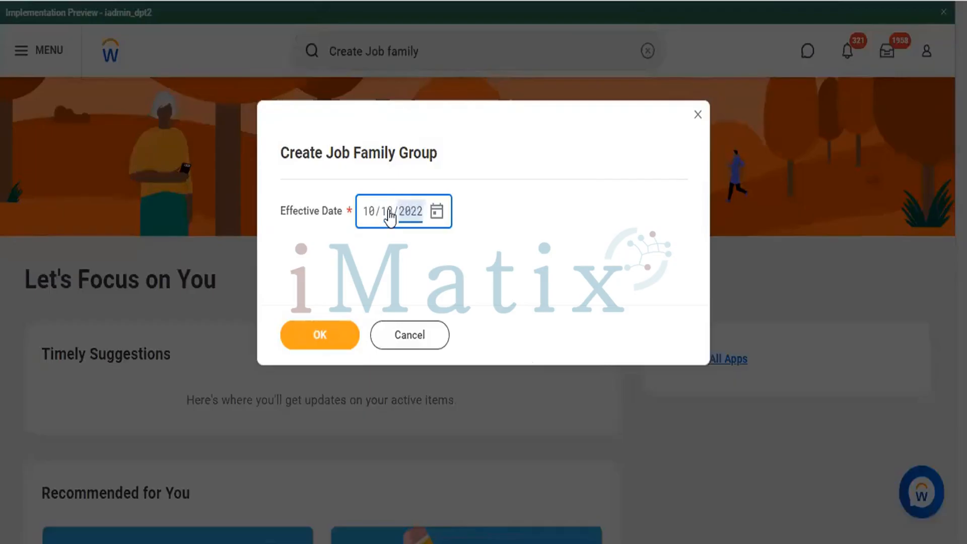
click(322, 332)
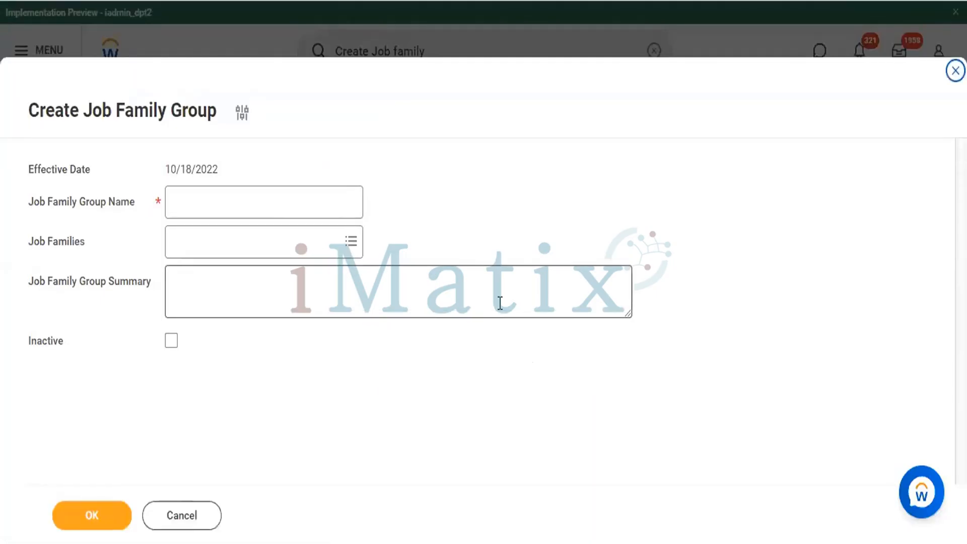
Step: Name the job family group "Payroll & Fin Team"
click(266, 207)
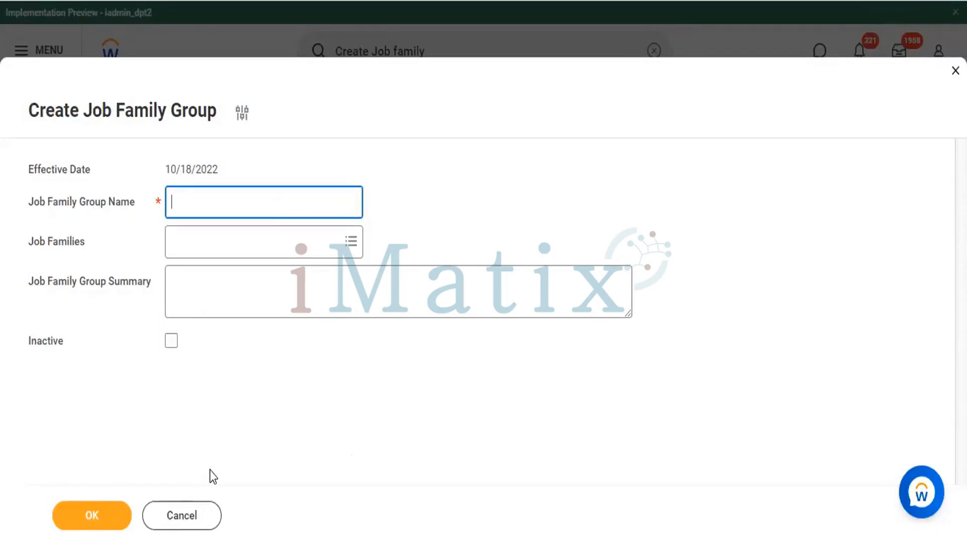
click(620, 428)
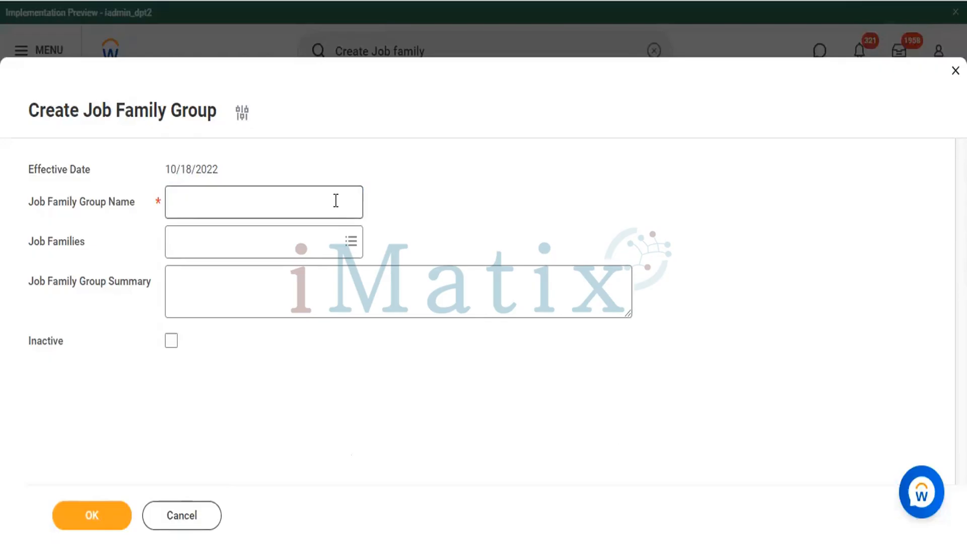
click(292, 204)
text(Pa)
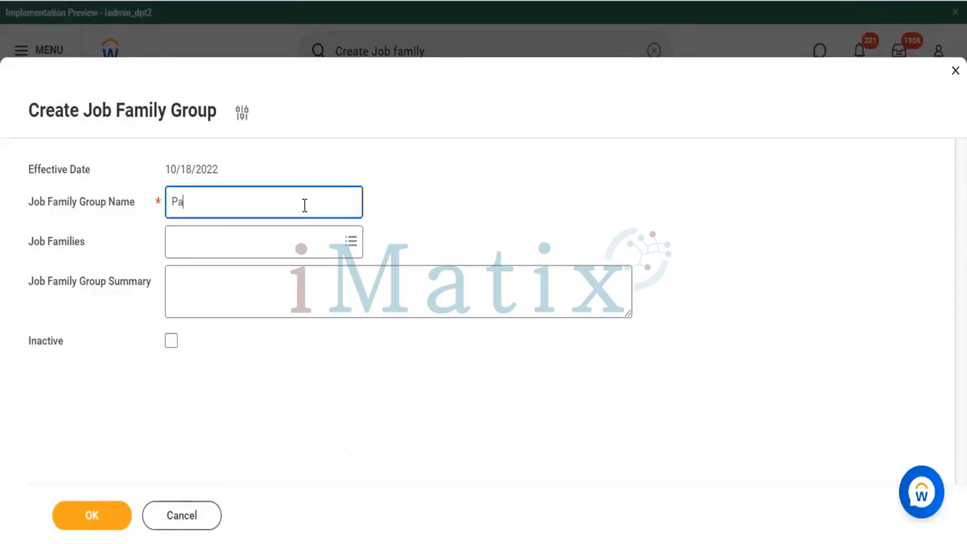
text(yroll & Fin Team)
Step: Find job families matching "Payr" and add Payroll & Accounting - MHC to the group
click(290, 243)
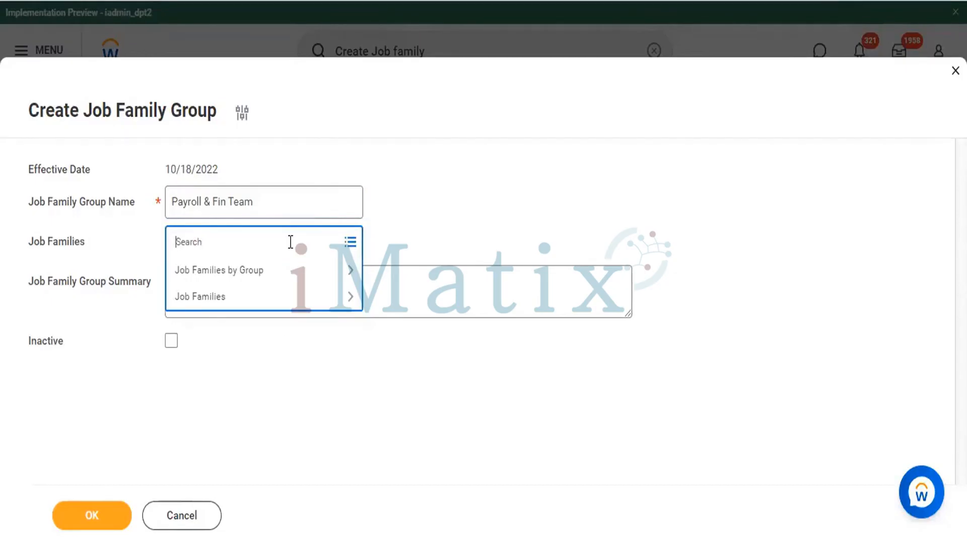
text(Payr)
key(Return)
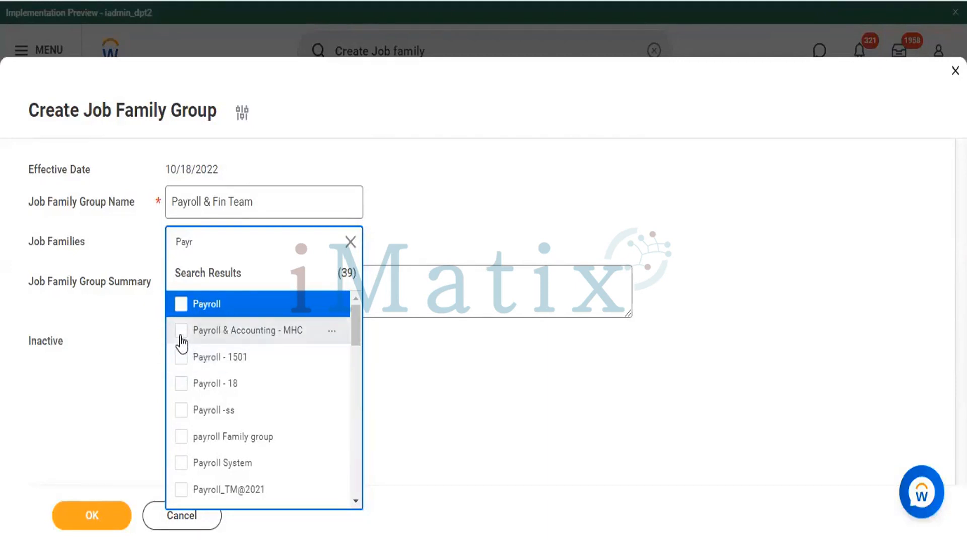
click(211, 336)
click(512, 439)
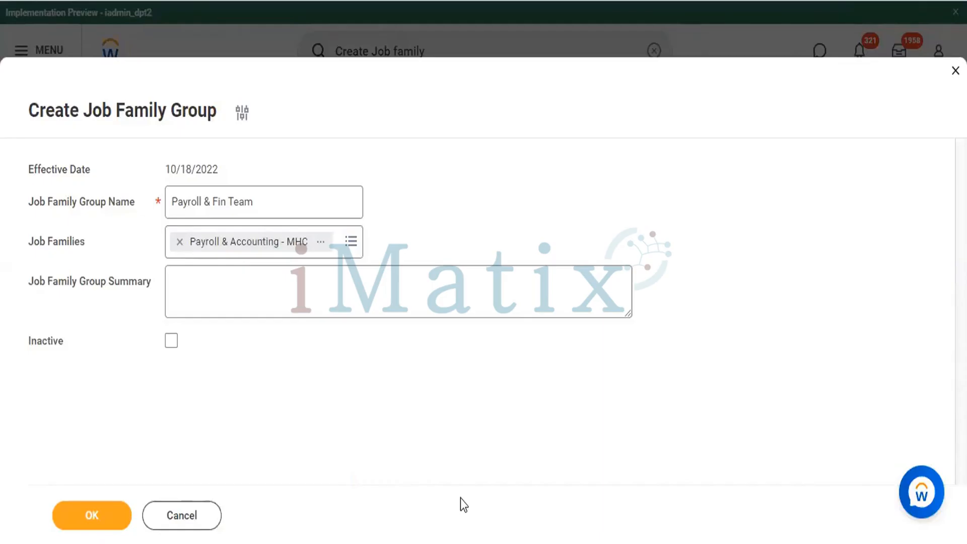
Step: Begin the job family group summary with "Give the Proper Dis about your"
click(225, 308)
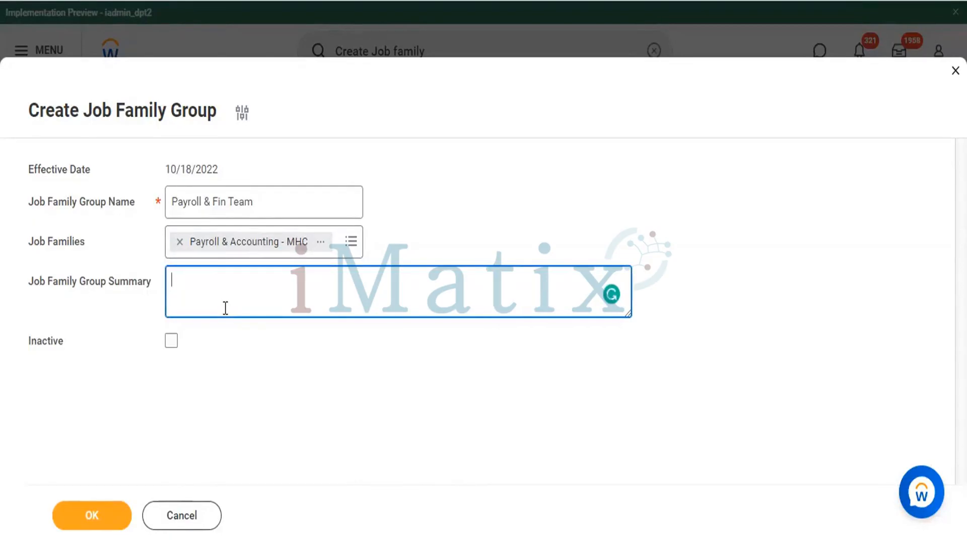
text(Give the Prope)
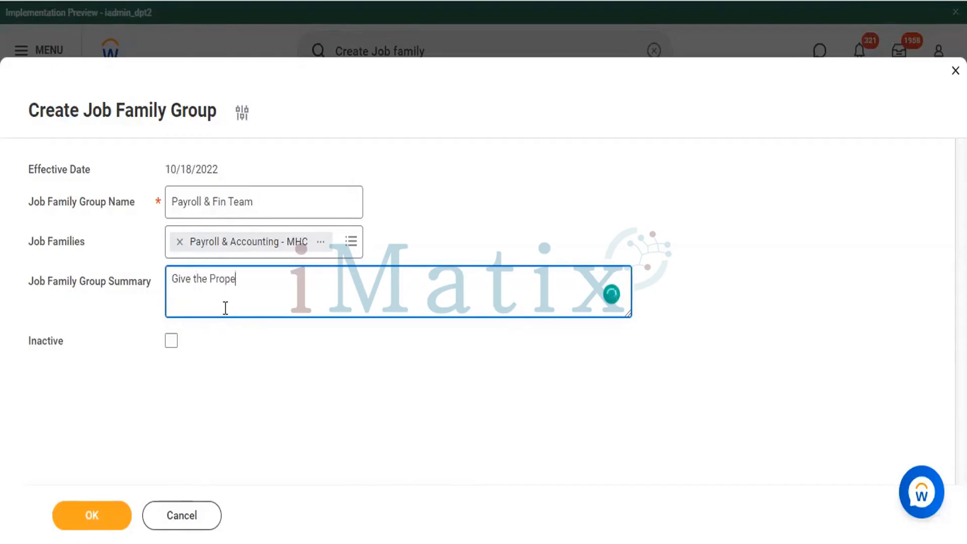
text(r Dis about your)
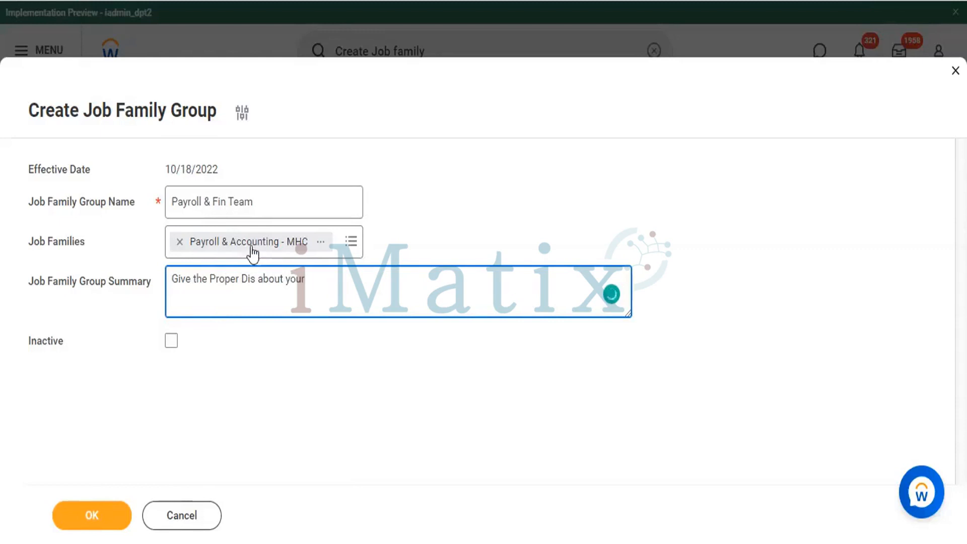
Step: Copy the group name "Payroll & Fin Team" onto the end of the summary's first line, followed by ": -"
click(269, 205)
key(ctrl+a)
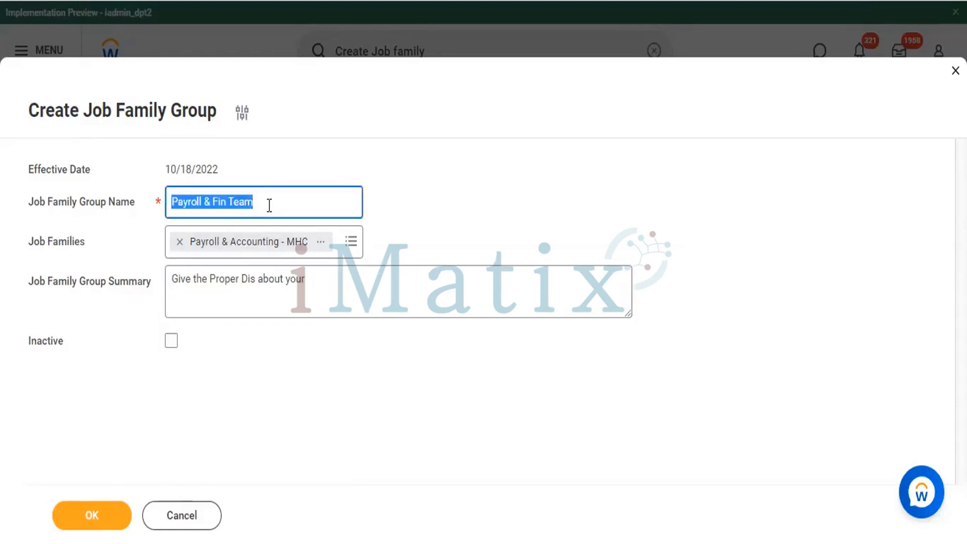
key(ctrl+c)
click(361, 279)
key(ctrl+v)
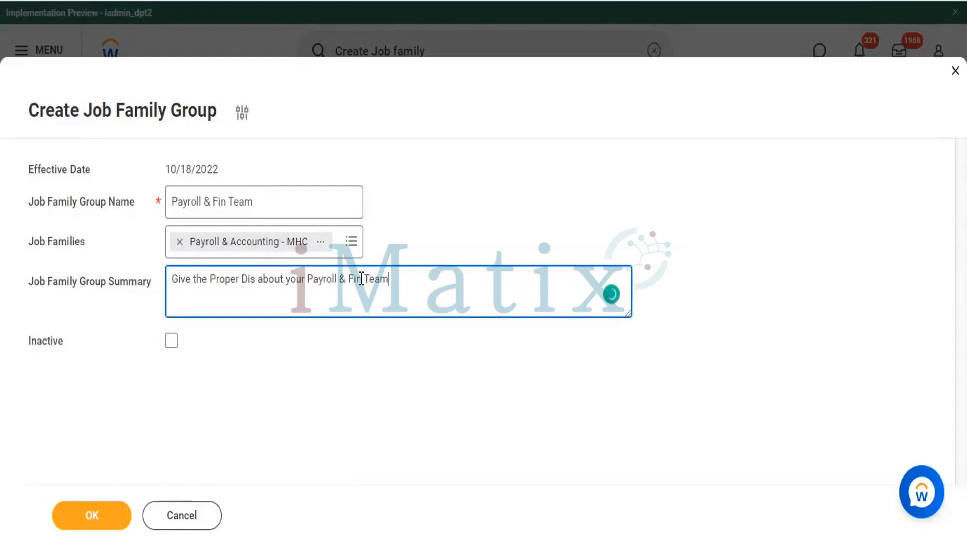
text(: -)
key(Return)
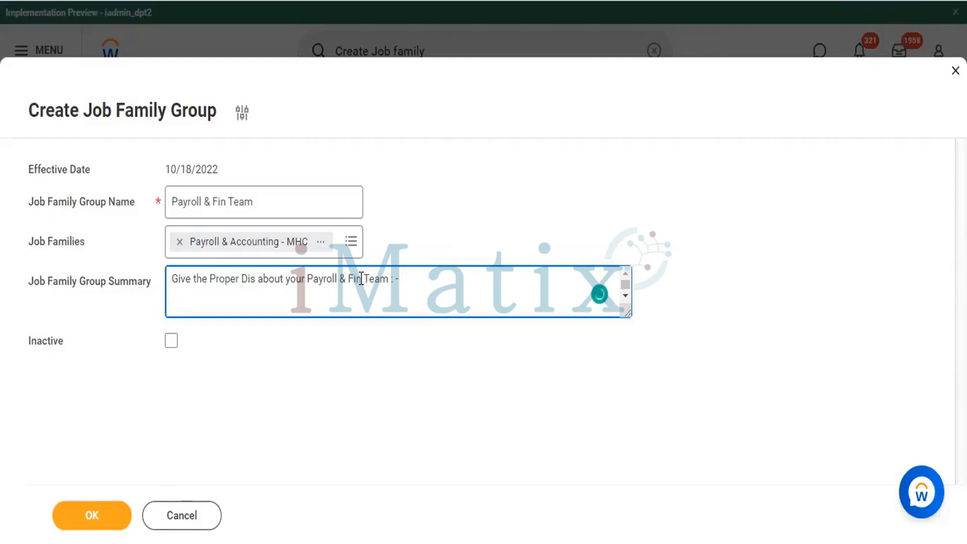
Step: Add the line "Key of our Payroll Team.." below the first line of the summary
text(*)
key(BackSpace)
text(Key of our)
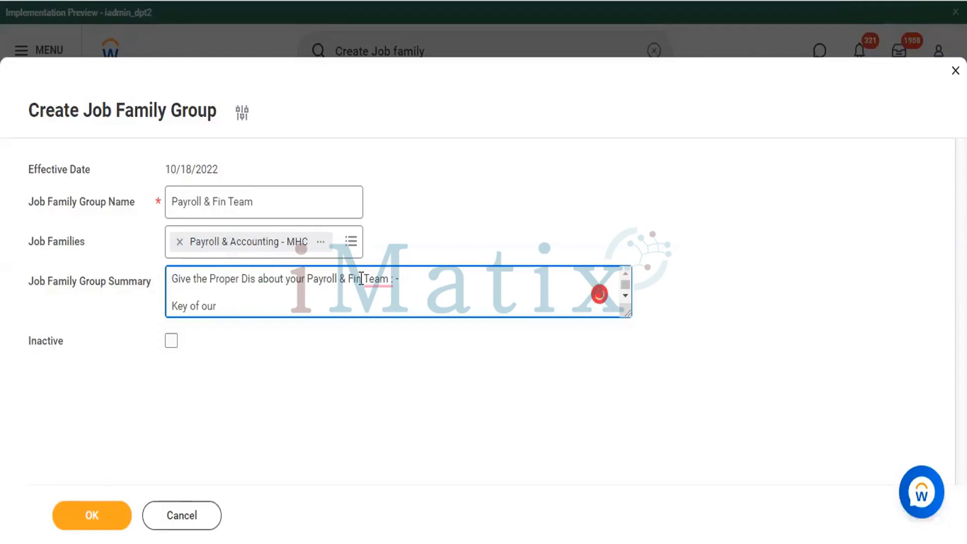
text( Payroll Team.)
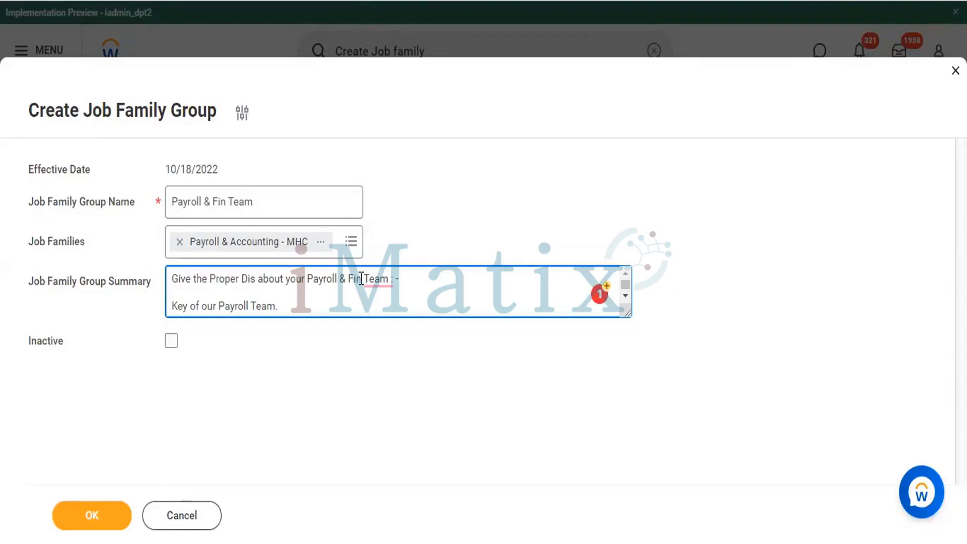
text(.)
key(Return)
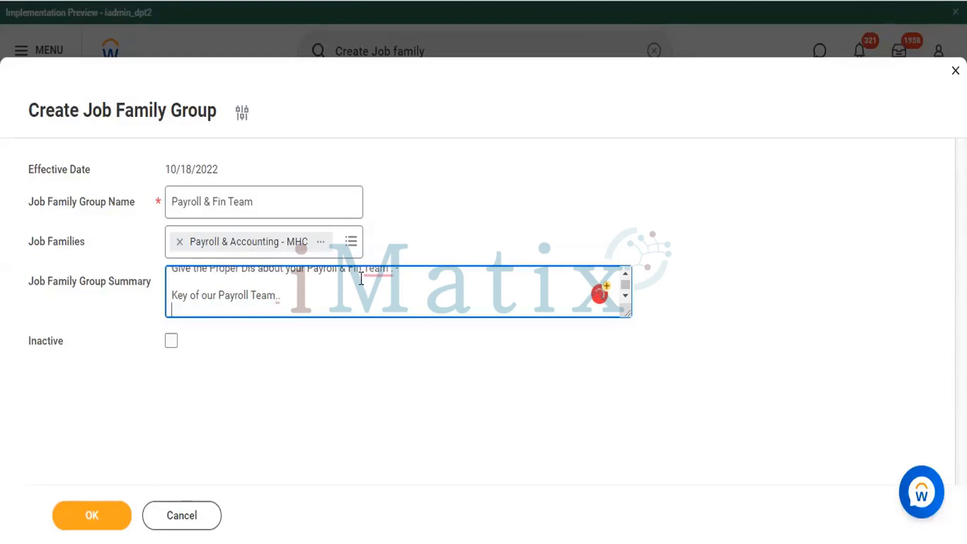
Step: Add "XYX Points" as the summary's last line and submit the new job family group
text(XYX Points)
click(338, 384)
click(86, 523)
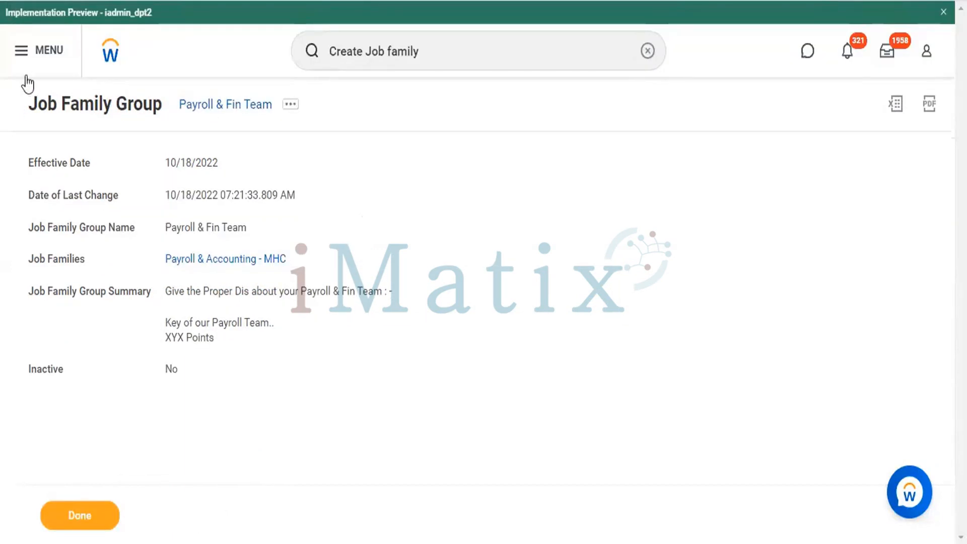
drag(29, 105, 281, 123)
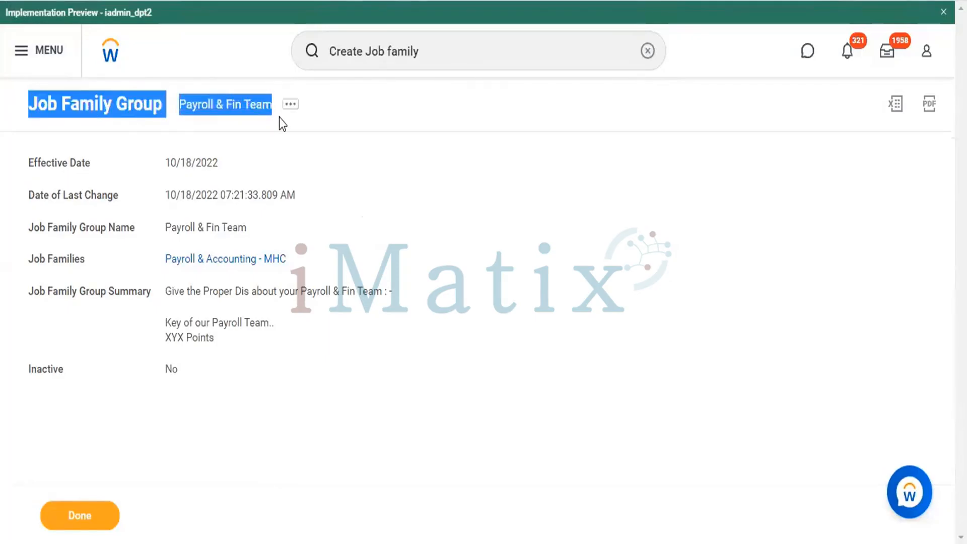
click(460, 267)
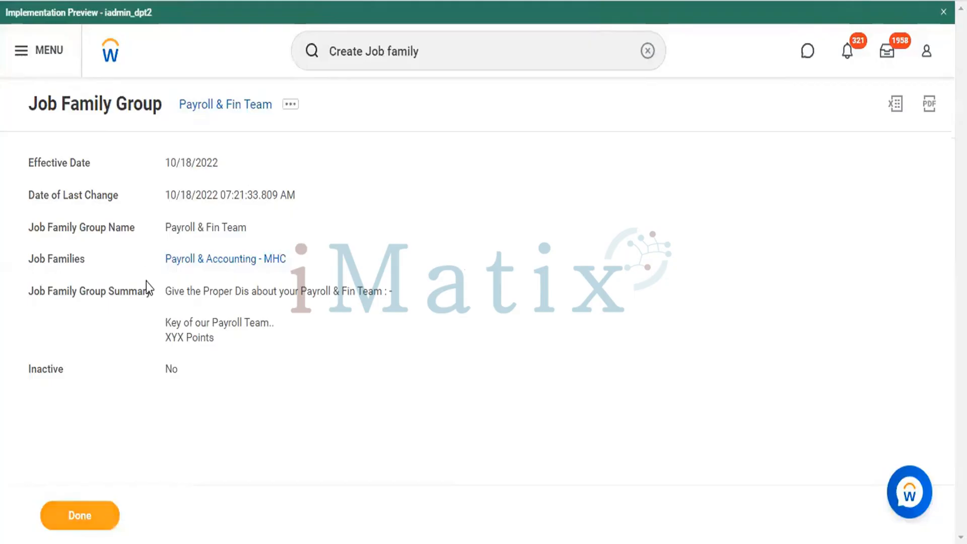
Step: Finish the job family group and open the Create Job Family task
click(83, 519)
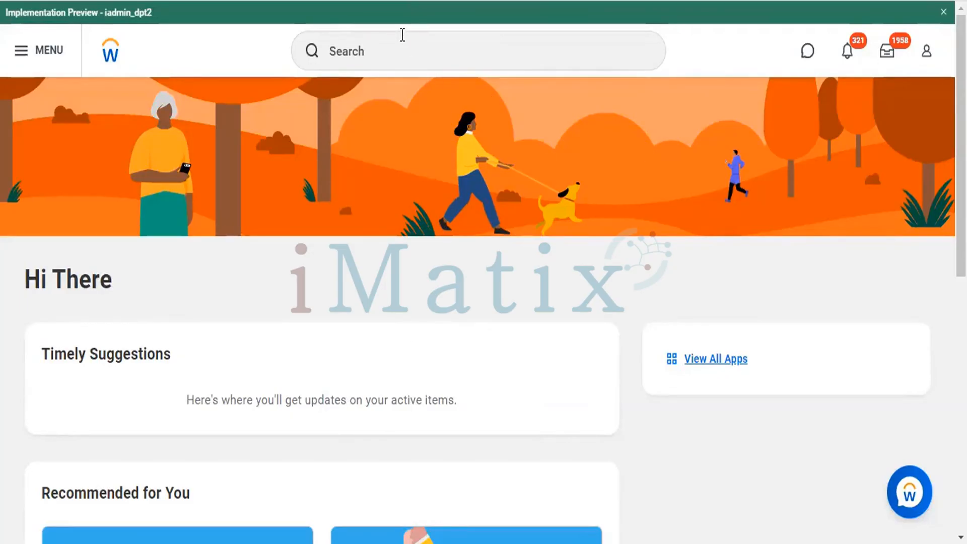
click(393, 46)
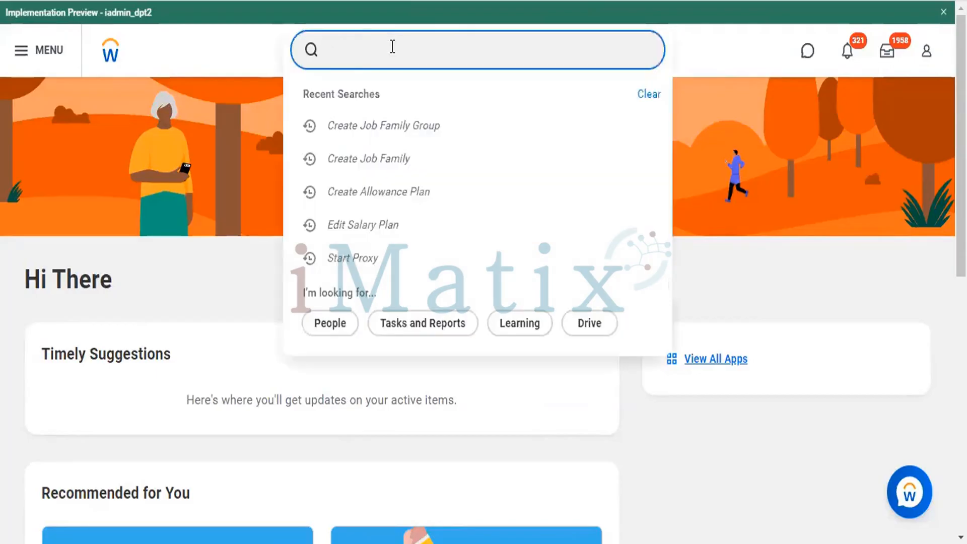
text(Create)
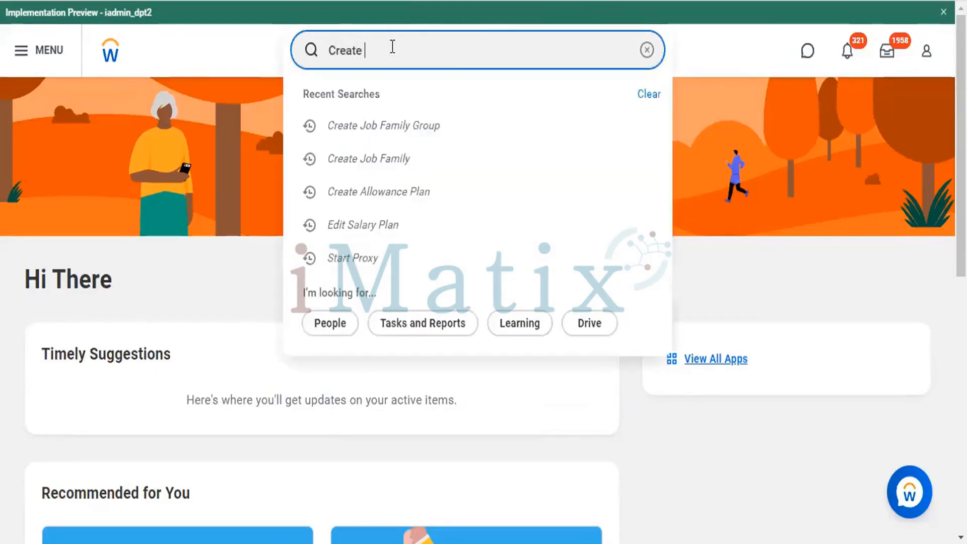
text( Job fa)
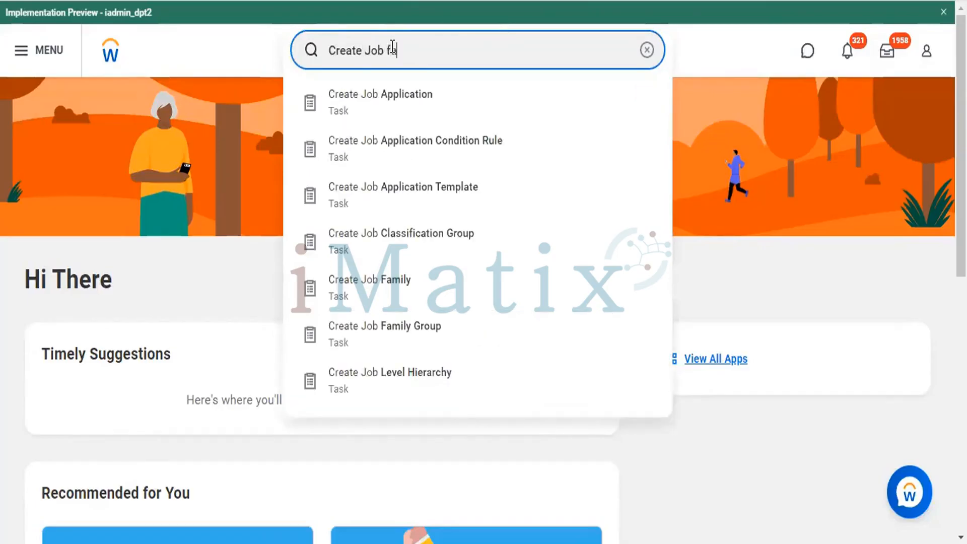
text(mi)
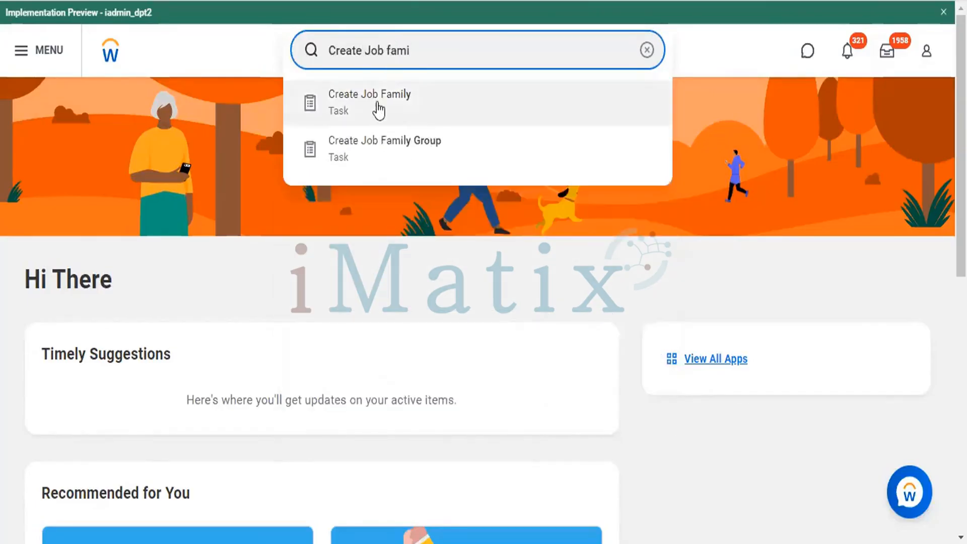
click(379, 108)
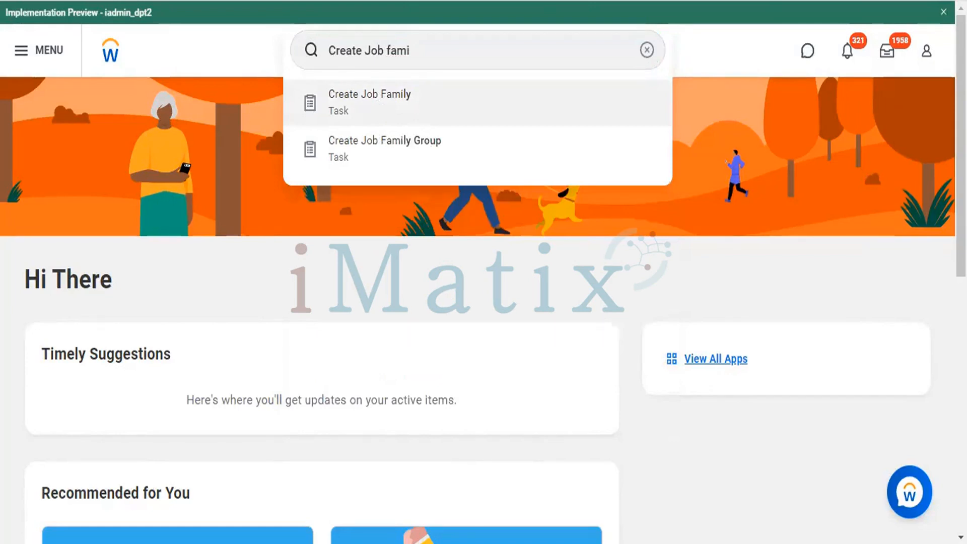
key(Return)
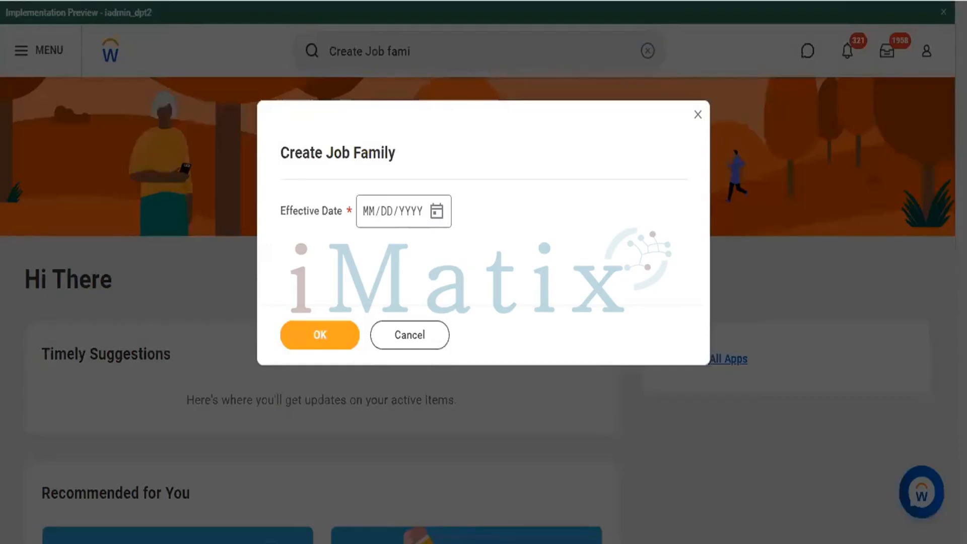
Step: Set the new job family's effective date to 10/18/2022 and continue to its details
click(367, 220)
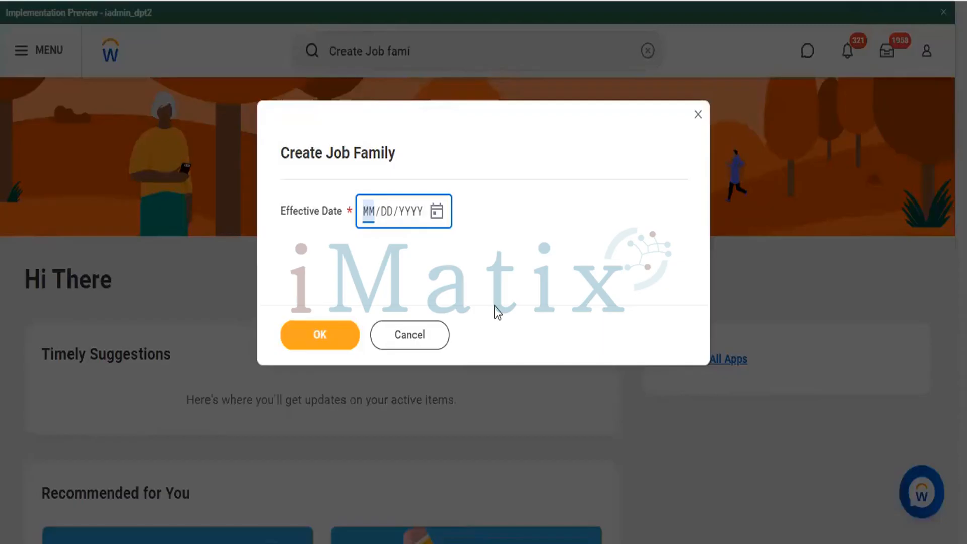
text(10/)
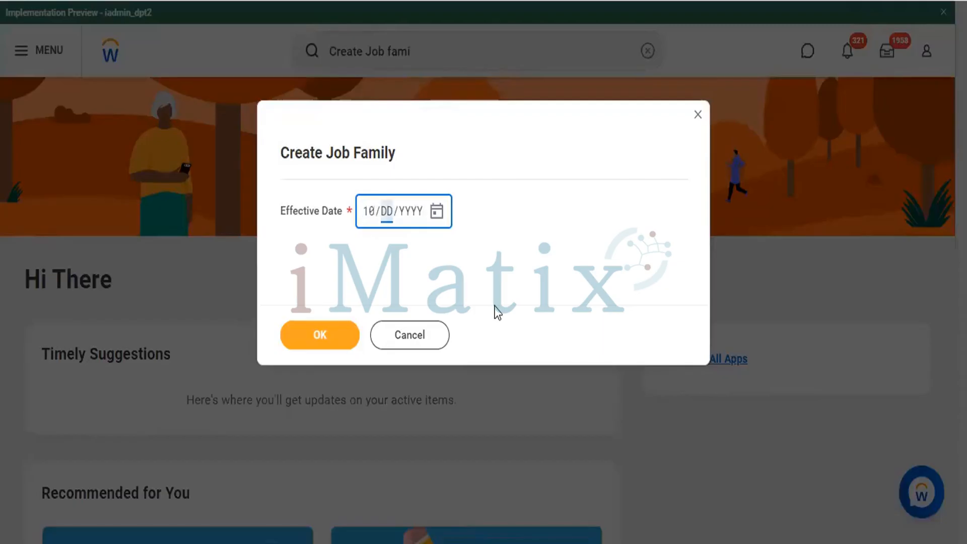
text(18/2022)
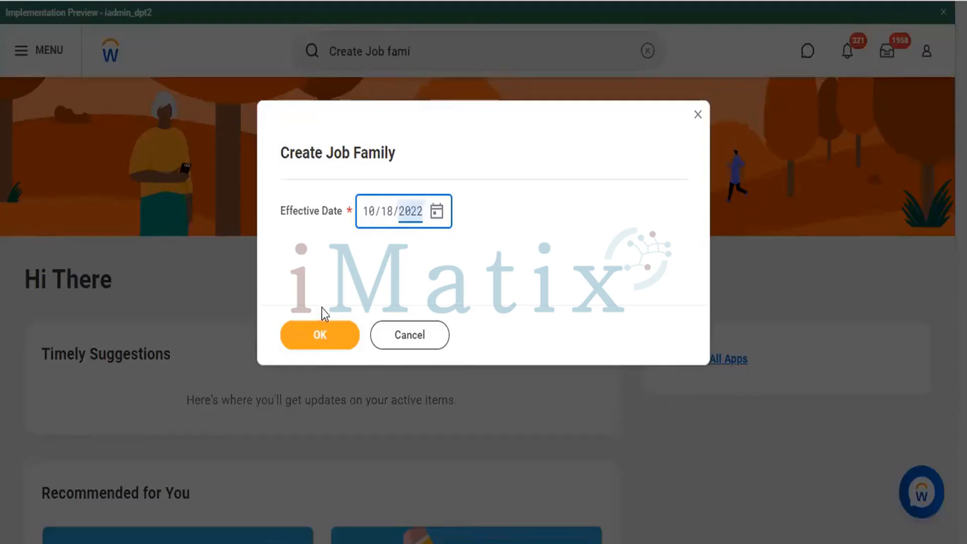
click(320, 337)
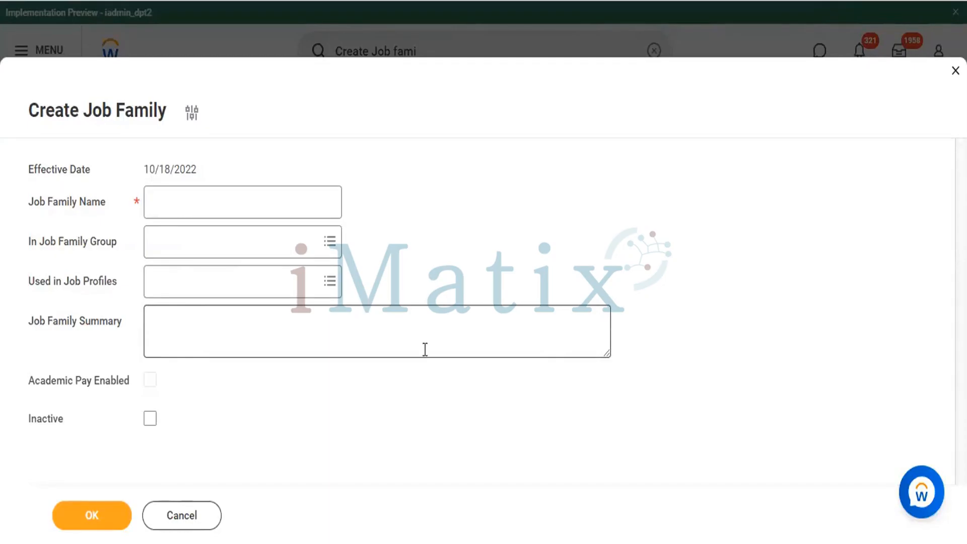
Step: Name the job family "24/7 Man Power Agency"
click(164, 198)
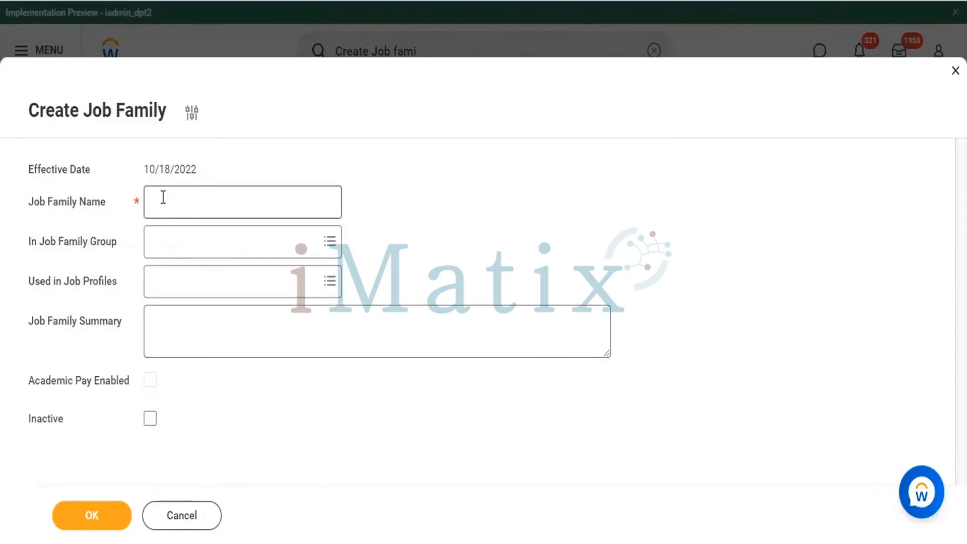
click(163, 198)
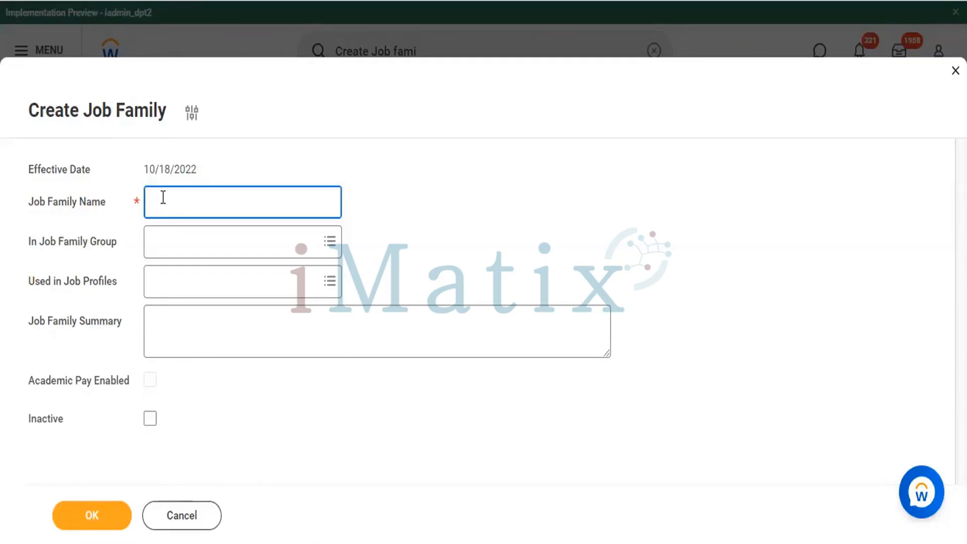
text(24/7 Man Power Agency)
Step: Search the job family groups for "agency" and assign the job family to Man Power Agency (HYD)
click(283, 230)
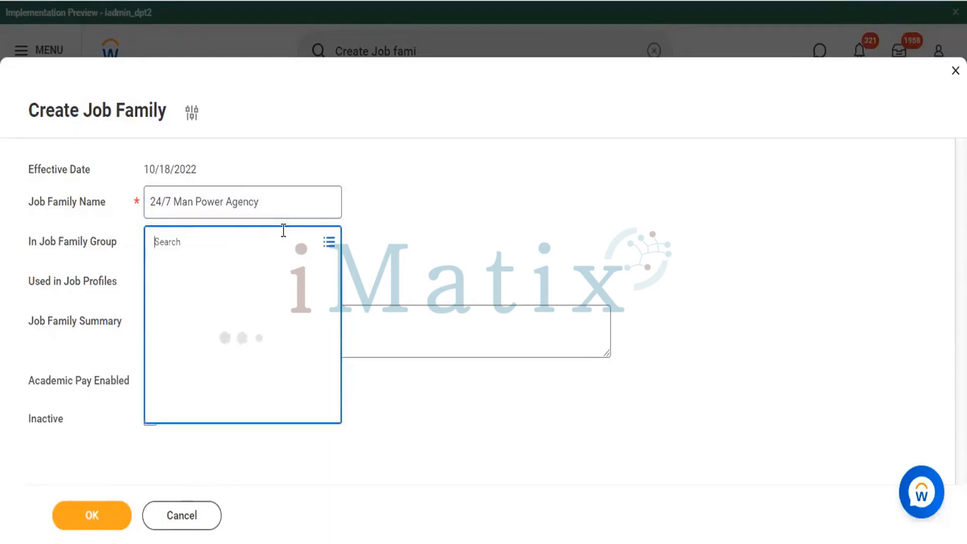
text(ag)
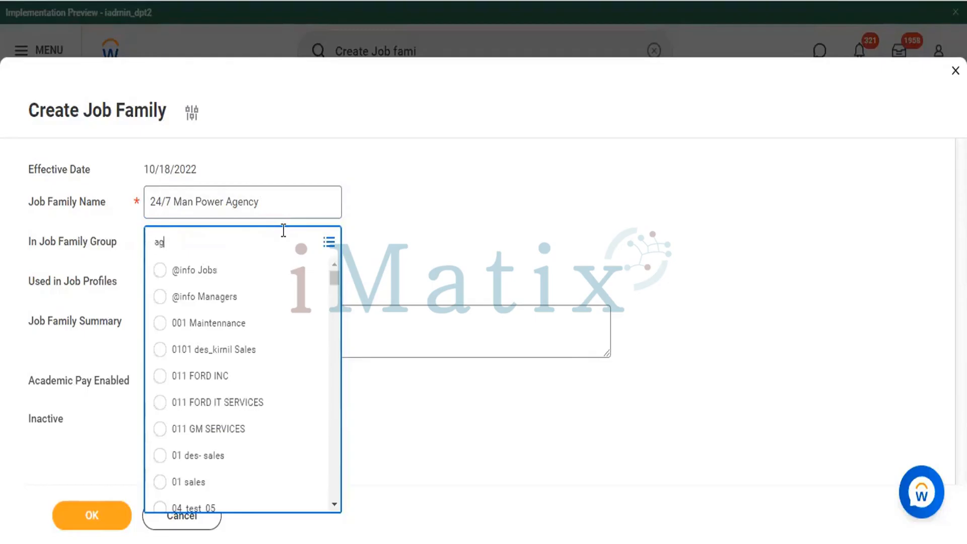
text(ency)
key(Return)
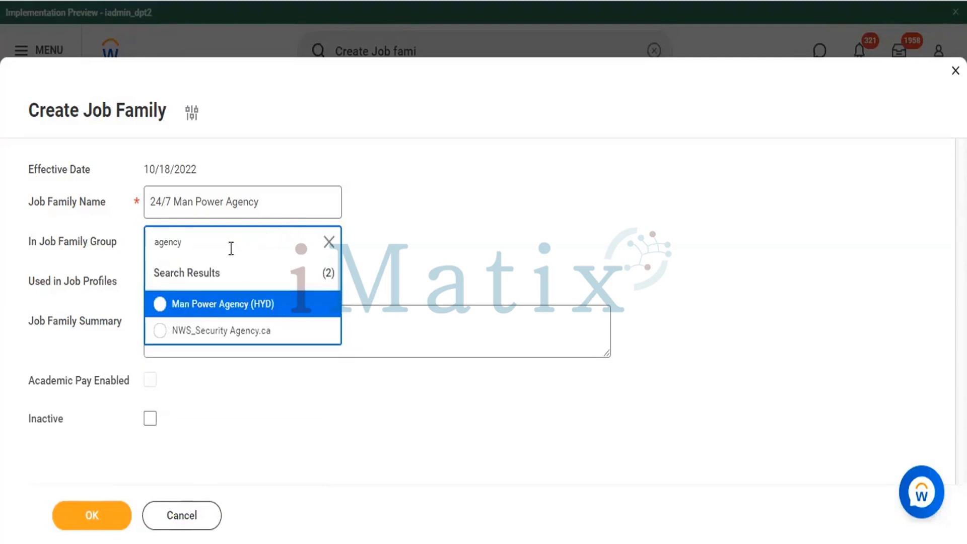
click(159, 305)
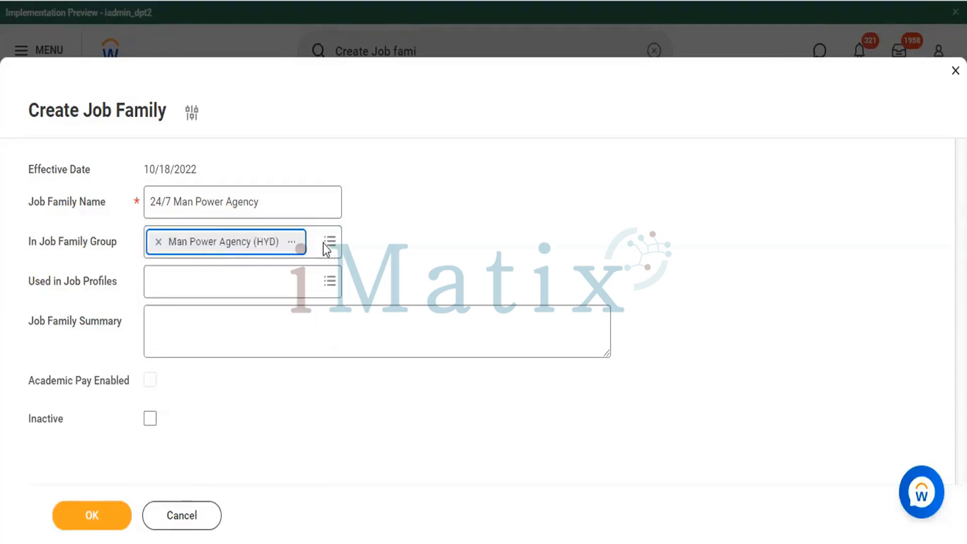
Step: Search the job profiles for "HR", add HR Buisness partner to the job family, and place the cursor in the summary
click(287, 277)
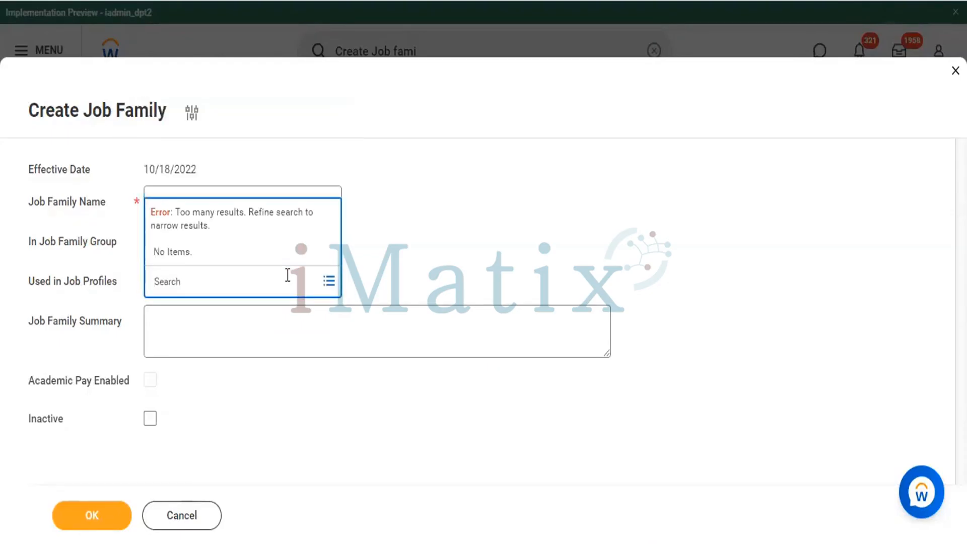
text(HR)
key(Return)
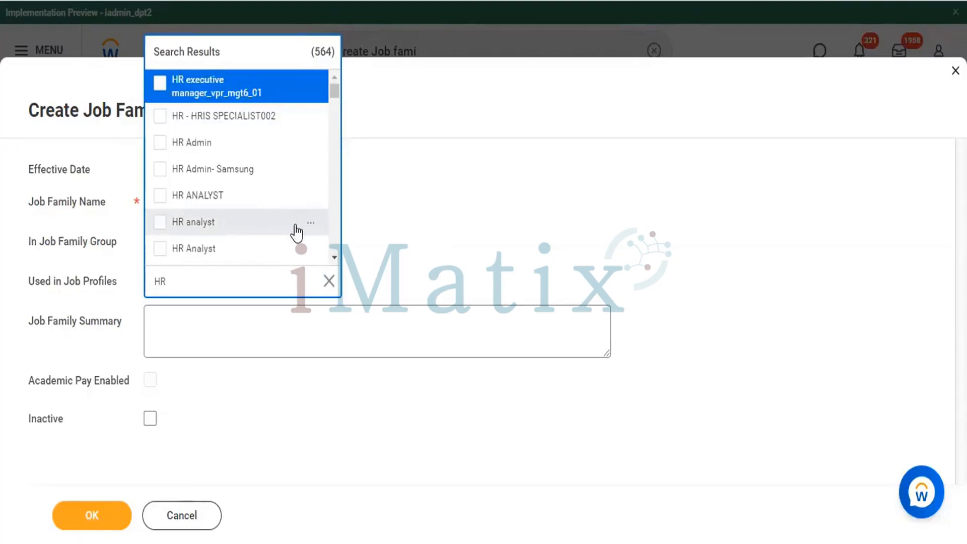
scroll(253, 217, down, 10)
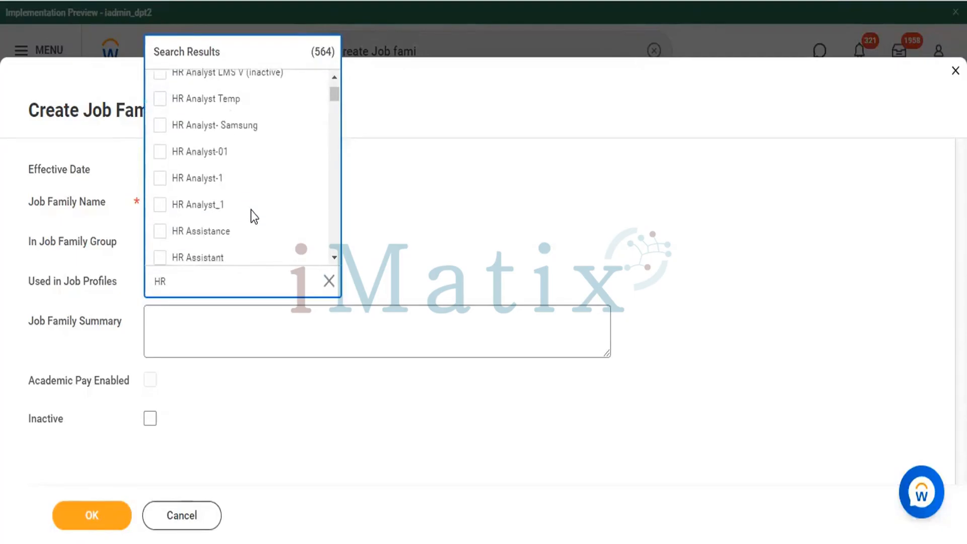
scroll(253, 217, up, 3)
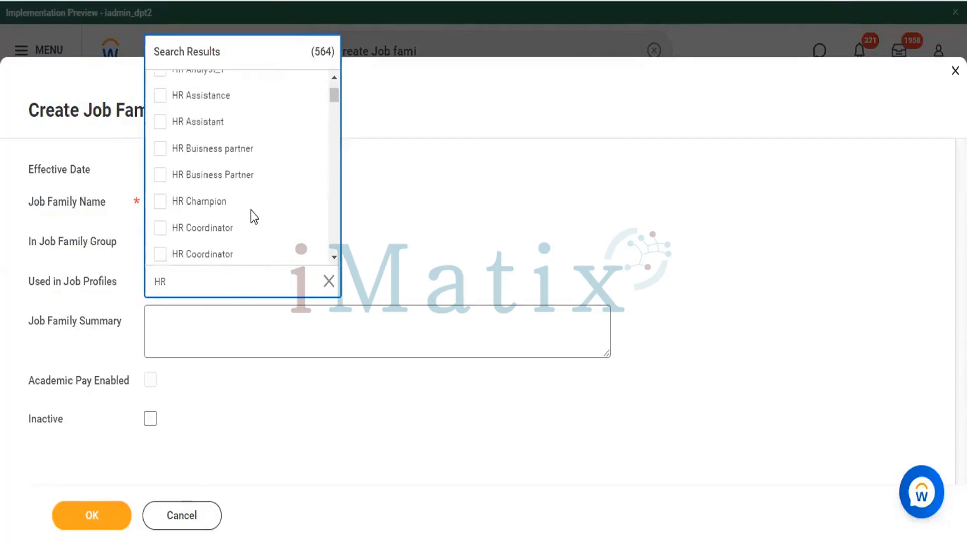
click(158, 157)
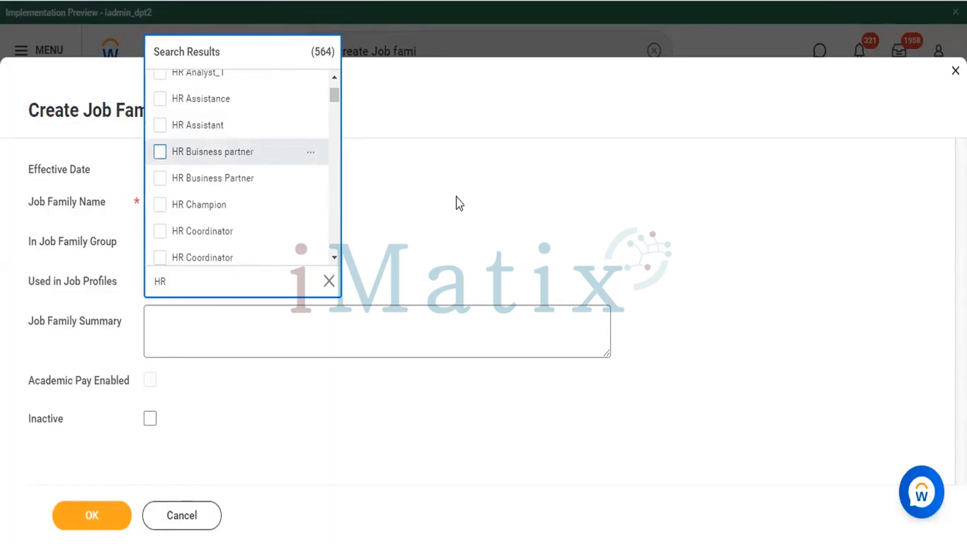
click(460, 204)
click(360, 322)
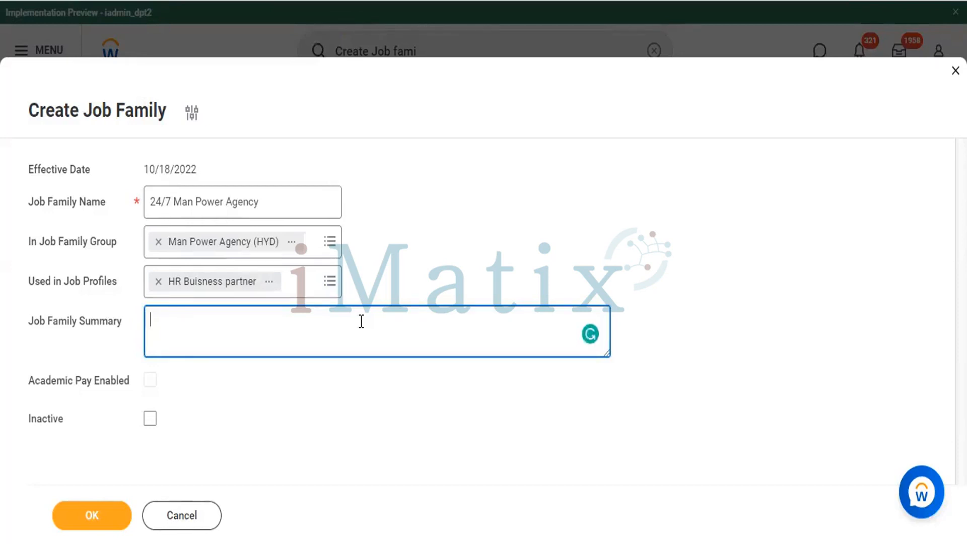
text(Dis of 24)
key(BackSpace)
key(BackSpace)
key(BackSpace)
key(BackSpace)
key(BackSpace)
key(BackSpace)
key(BackSpace)
key(BackSpace)
key(BackSpace)
Step: Begin the job family summary with the heading "Key Points :-" and leave a blank line below it
text(Key Points)
text(:-)
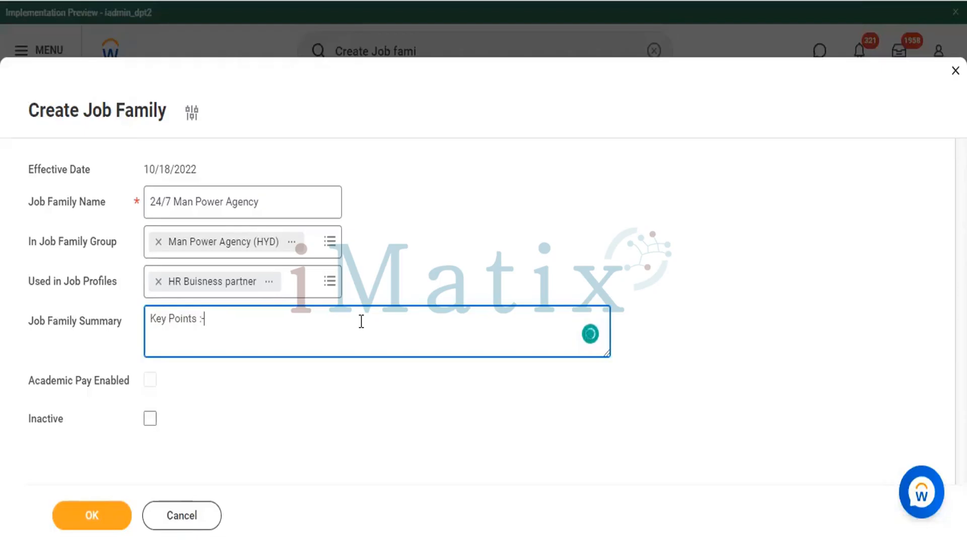
key(Return)
key(Return)
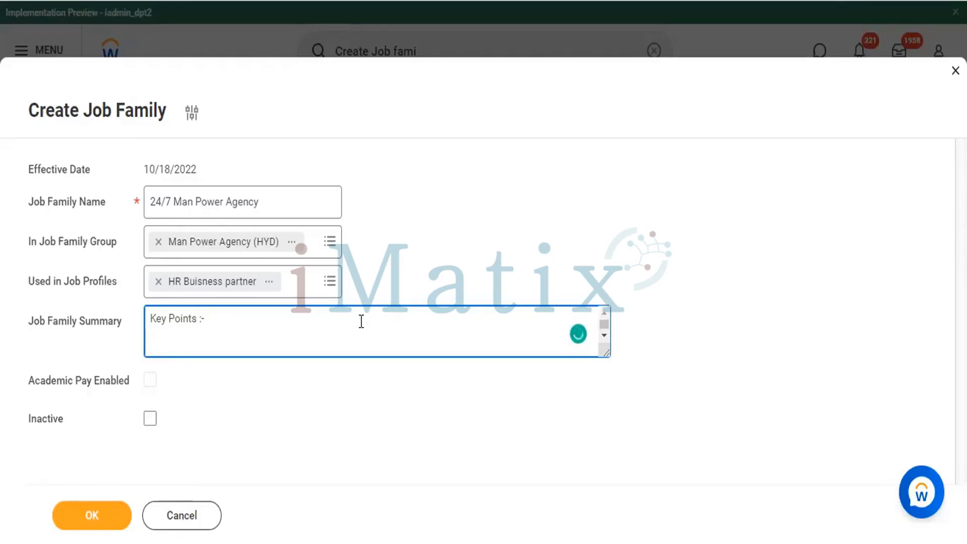
Step: Add the summary bullet "* Agency Name :" and copy the job family name "24/7 Man Power Agency" after it
text(* )
text(CN)
key(BackSpace)
key(BackSpace)
text(Agency)
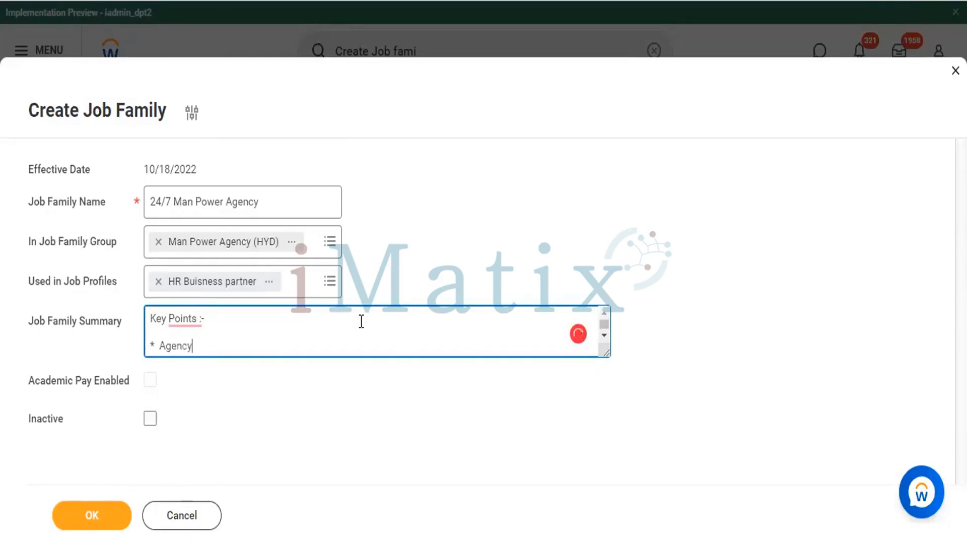
text( Name  :)
drag(296, 198, 112, 198)
key(ctrl+c)
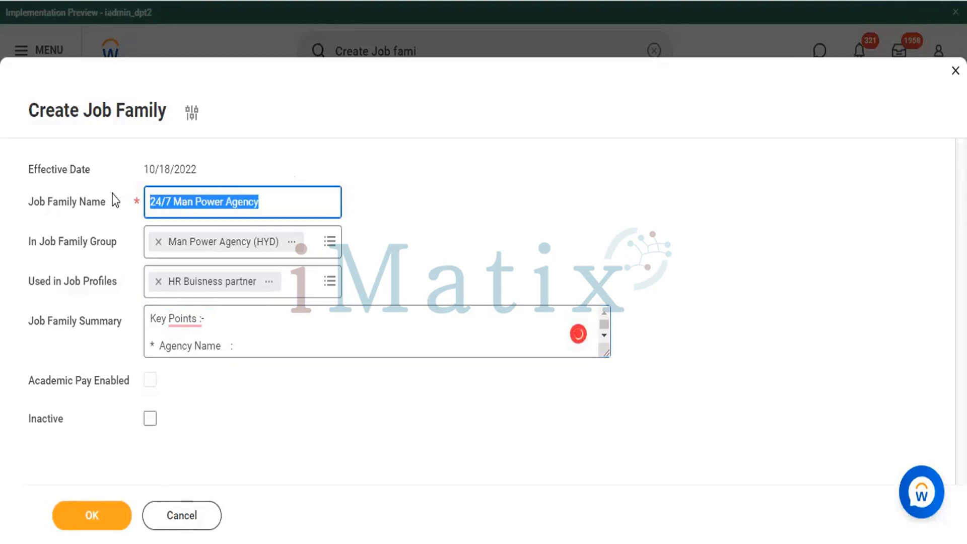
click(283, 348)
key(ctrl+v)
key(Return)
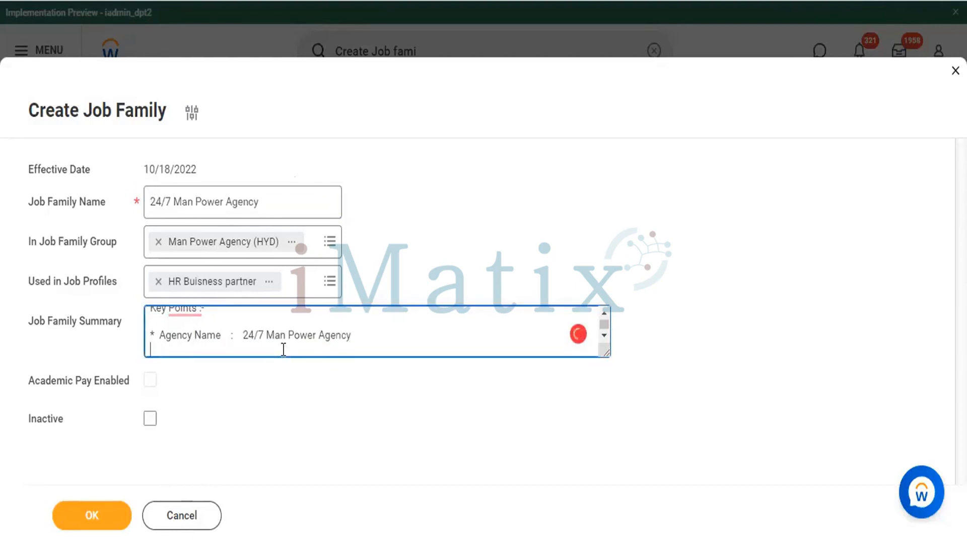
Step: Add the summary bullet "* Agency EID :" and paste the agency's EID after the colon
text(* Agency )
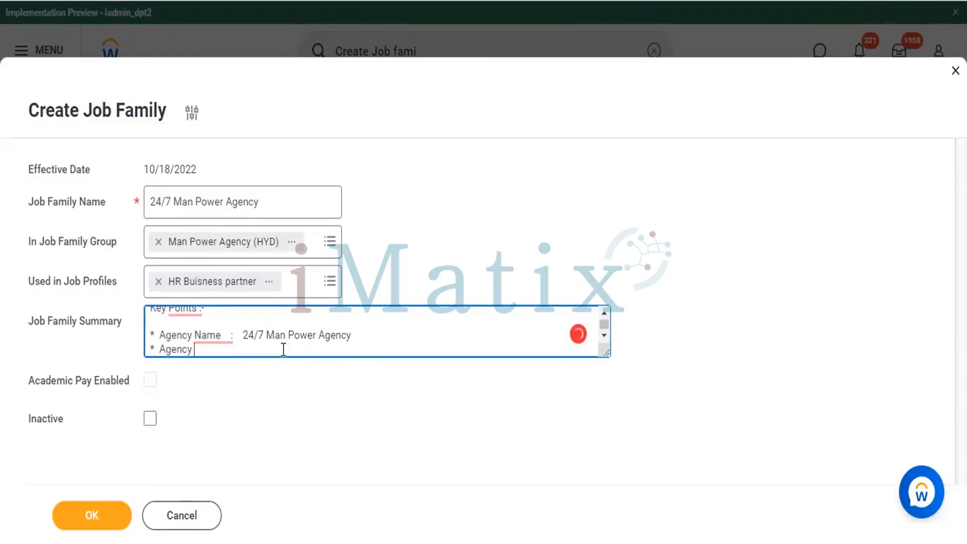
text(EID       :)
key(BackSpace)
text(:)
key(ctrl+v)
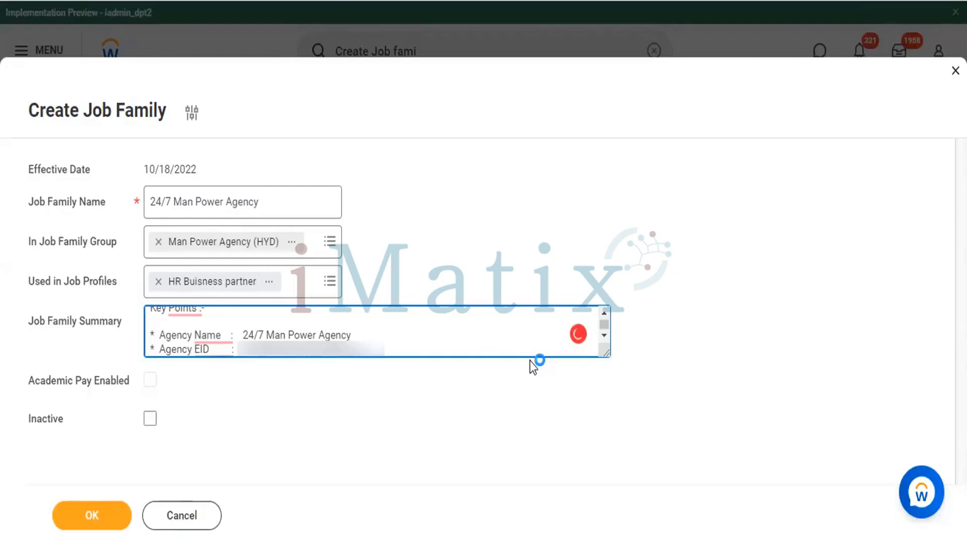
Step: Add the summary bullet "* Agency Add : Address" below the EID line
key(Return)
text(* Agency)
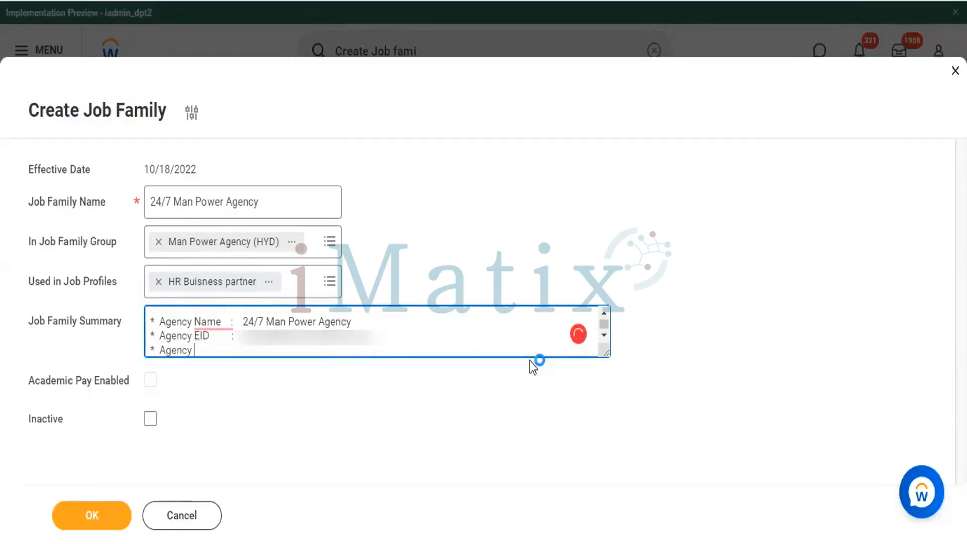
text( Add)
key(alt+Tab)
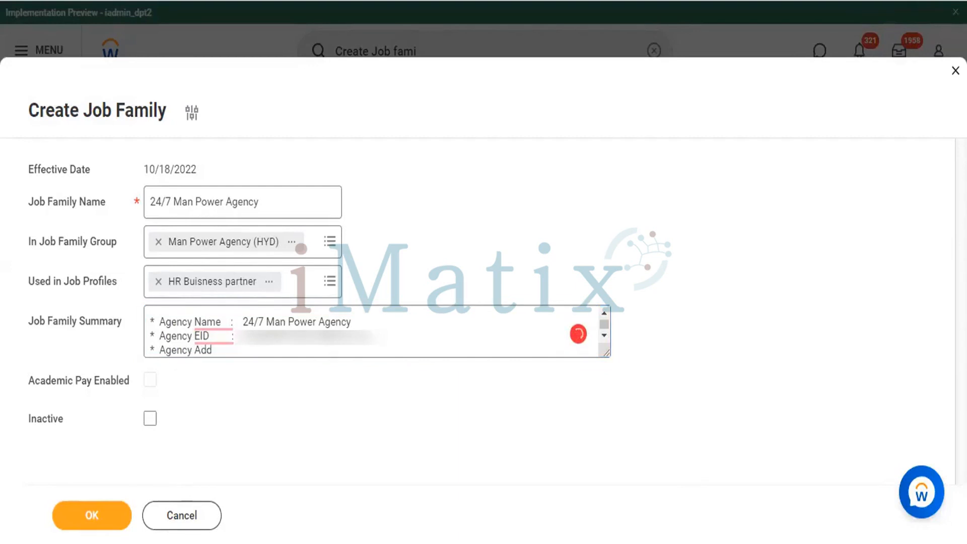
click(315, 349)
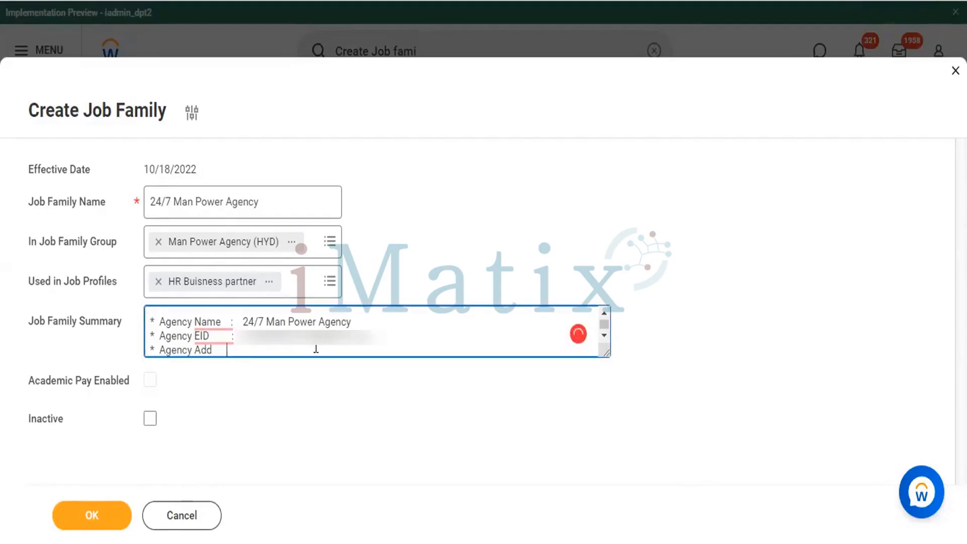
text(: Address)
Step: Add the summary bullet "* Agency CEO : CEO + Mobile + Email ID." below the Agency Add line
key(Return)
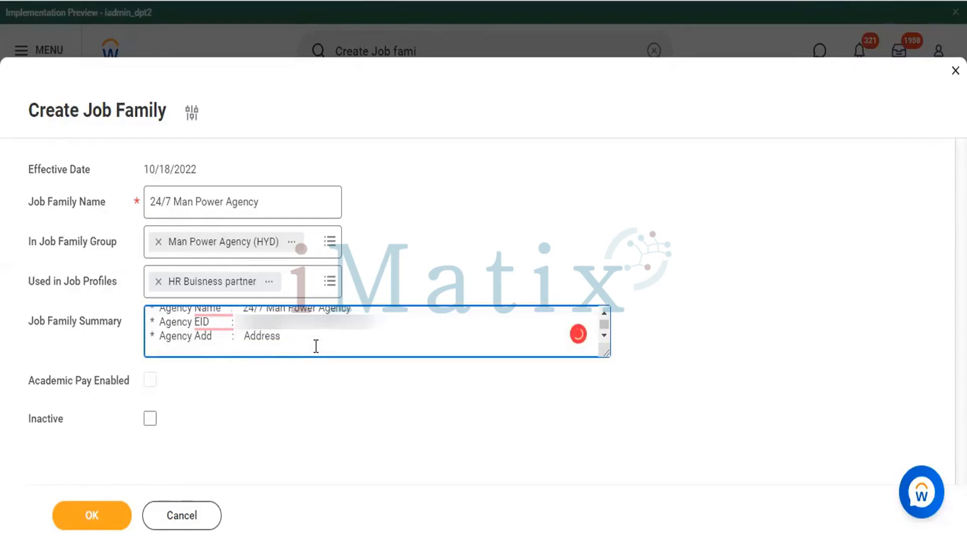
text(* Agency)
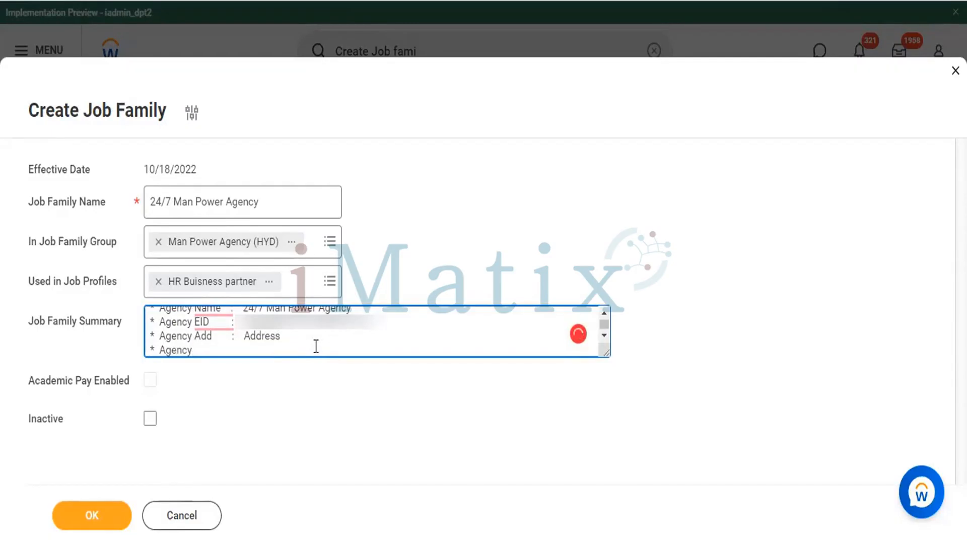
text( CEO      :  CEO +)
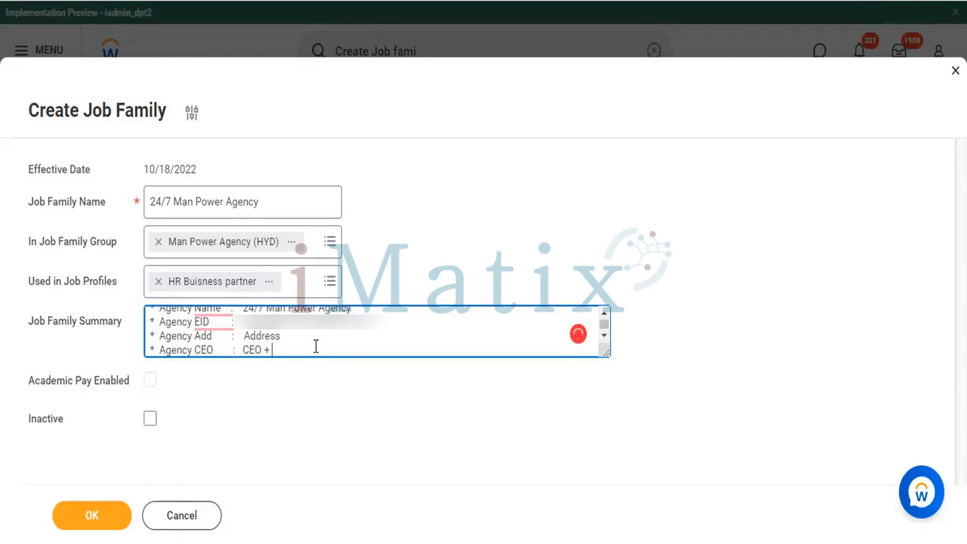
text( Mobile + Email ID.)
key(Return)
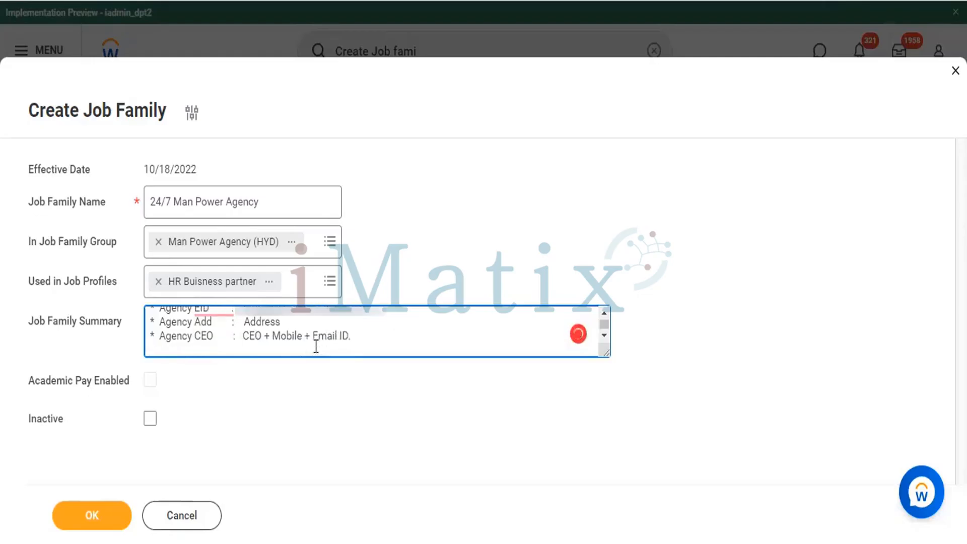
Step: Add the summary bullet "* Agency Manager: Man" and copy "+ Mobile + Email ID." from the CEO line after it
text(* Agency Manage)
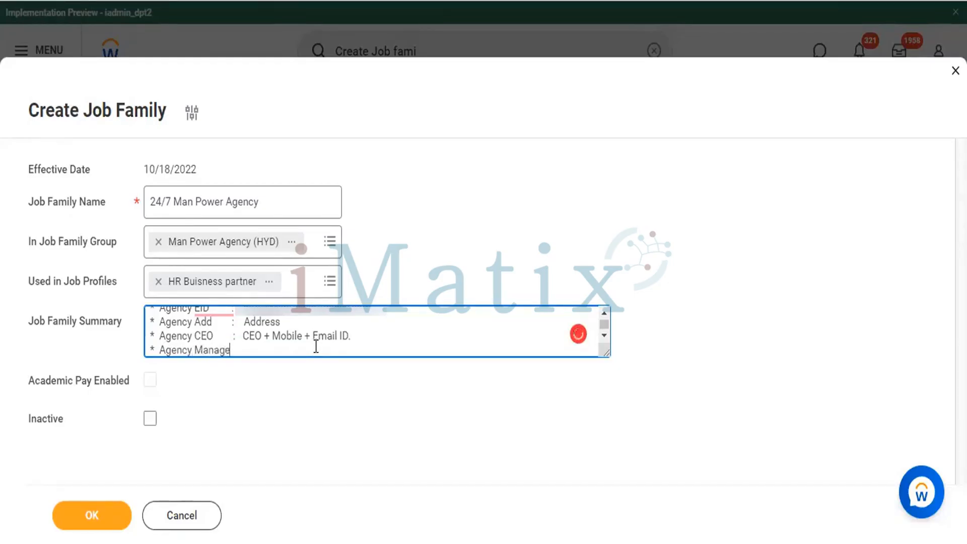
text(r:  Man)
drag(360, 337, 263, 325)
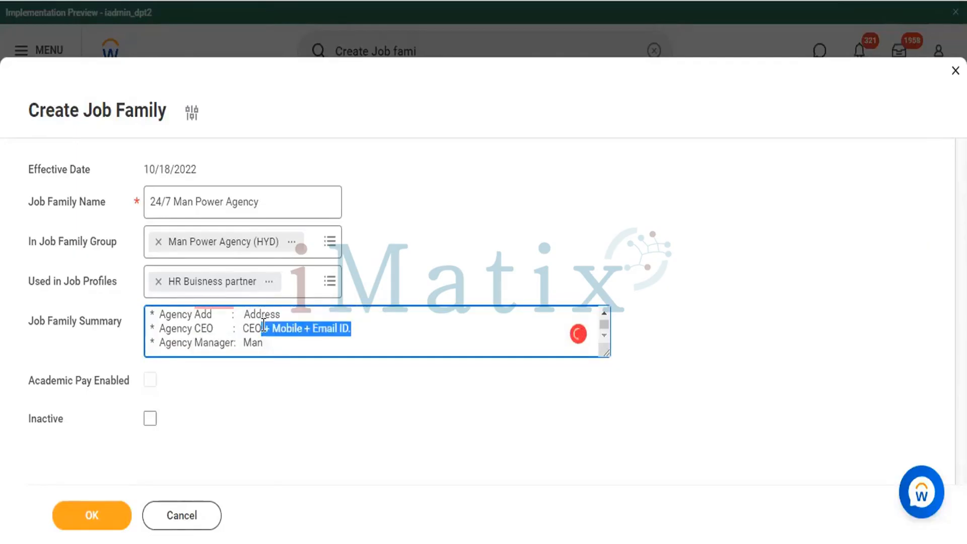
key(ctrl+c)
key(Down)
key(ctrl+v)
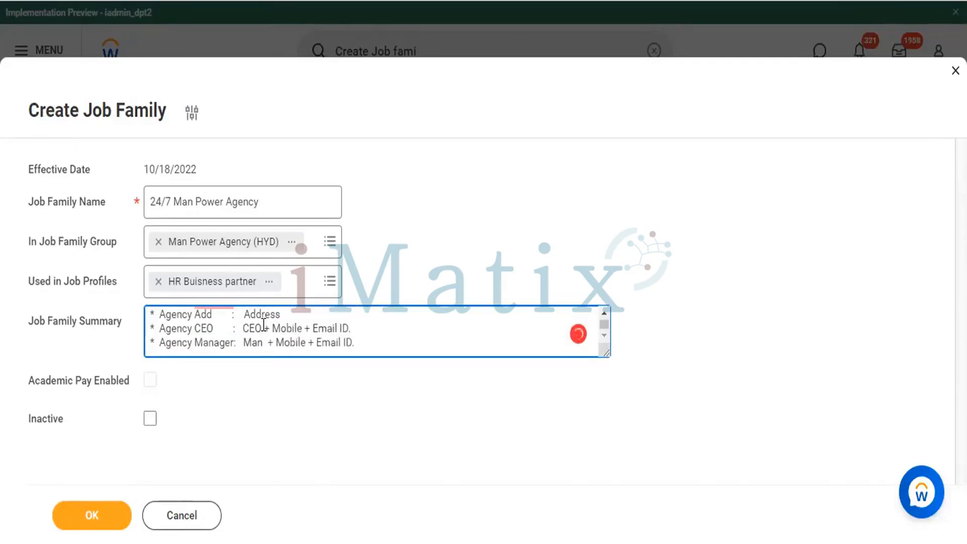
Step: Add the summary bullet "* Agency support : TL +" and paste the copied "+ Mobile + Email ID." after it
key(Return)
text(* Agen)
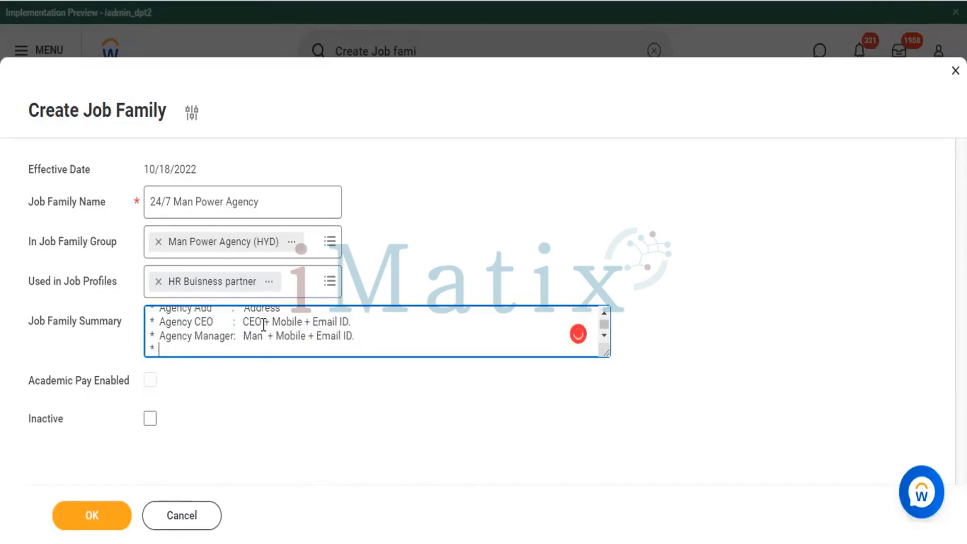
text(cy)
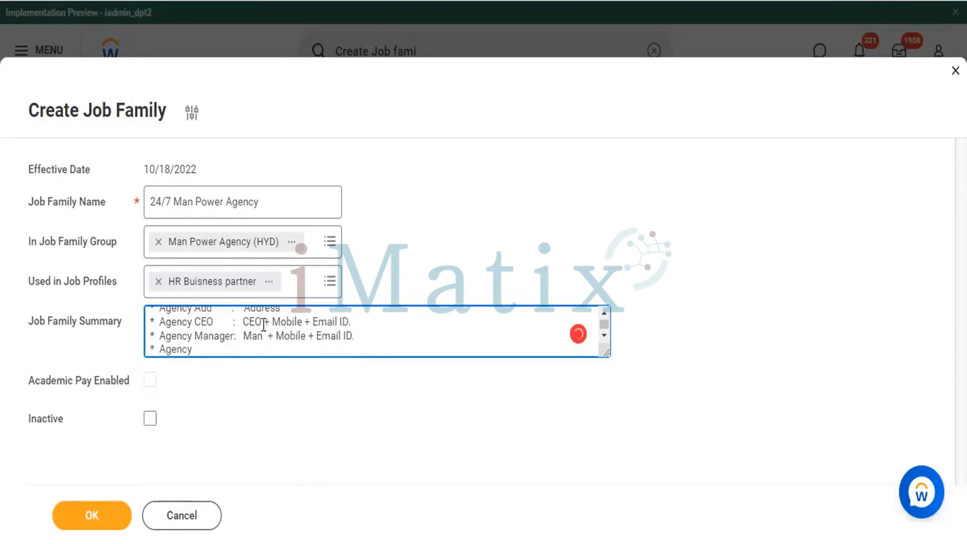
text( Add)
key(BackSpace)
key(BackSpace)
key(BackSpace)
text(s)
text(tu)
text(ff)
key(BackSpace)
key(BackSpace)
key(BackSpace)
key(BackSpace)
text(upport  :  TL)
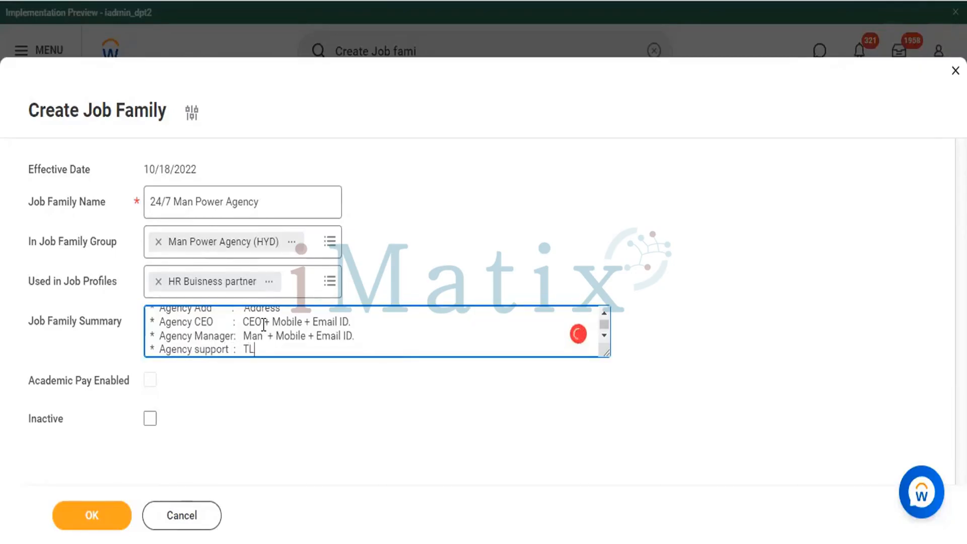
text( +)
key(ctrl+v)
key(Return)
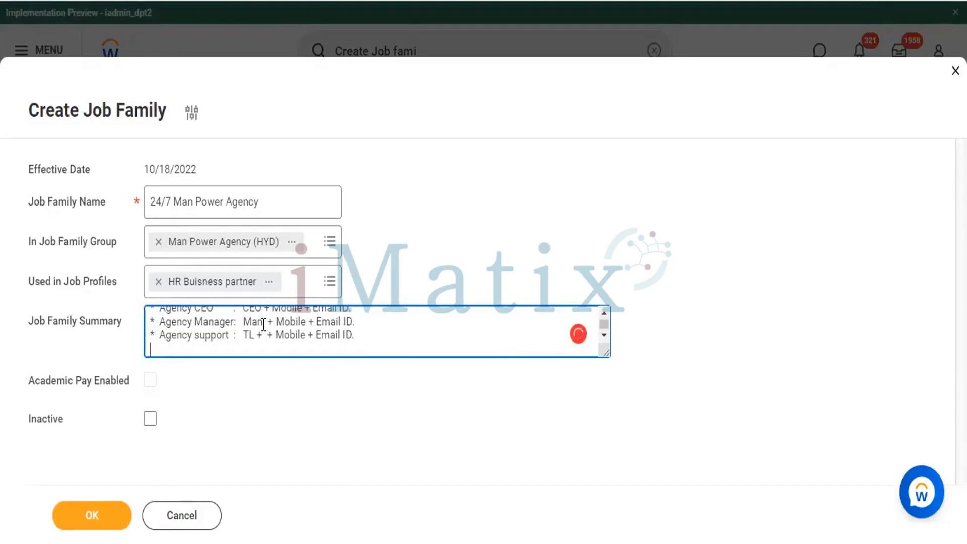
Step: Add the summary bullet "* Agency Portal URl : Link details ." below the support line
text(* Agency)
key(BackSpace)
text(y Port)
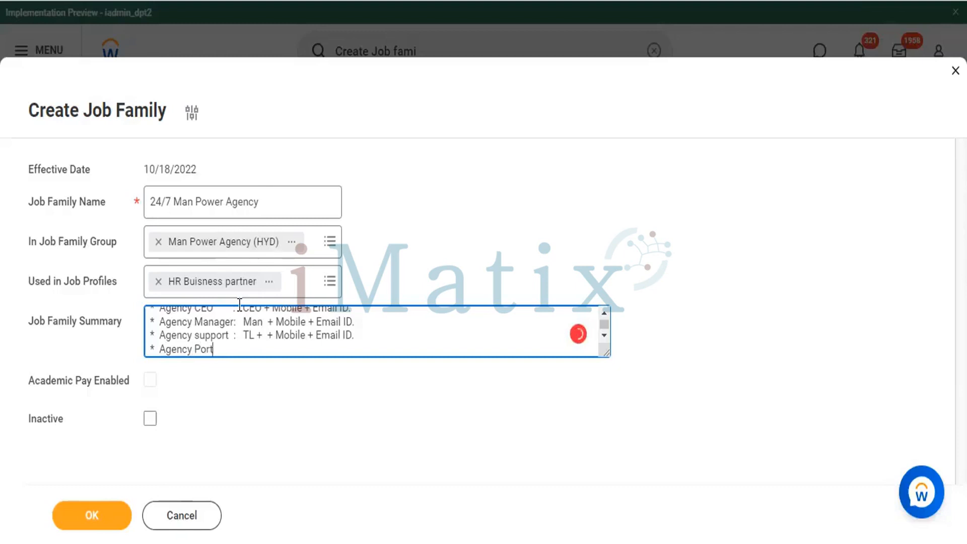
text(al URl : Link d)
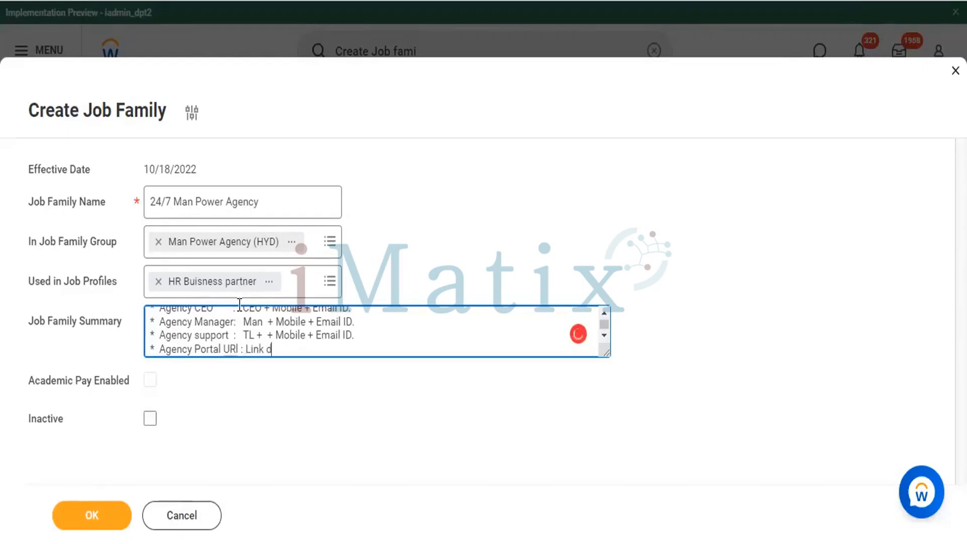
text(etails .)
key(Return)
Step: Add the final summary bullet "* Agency details" below the portal line
text(* )
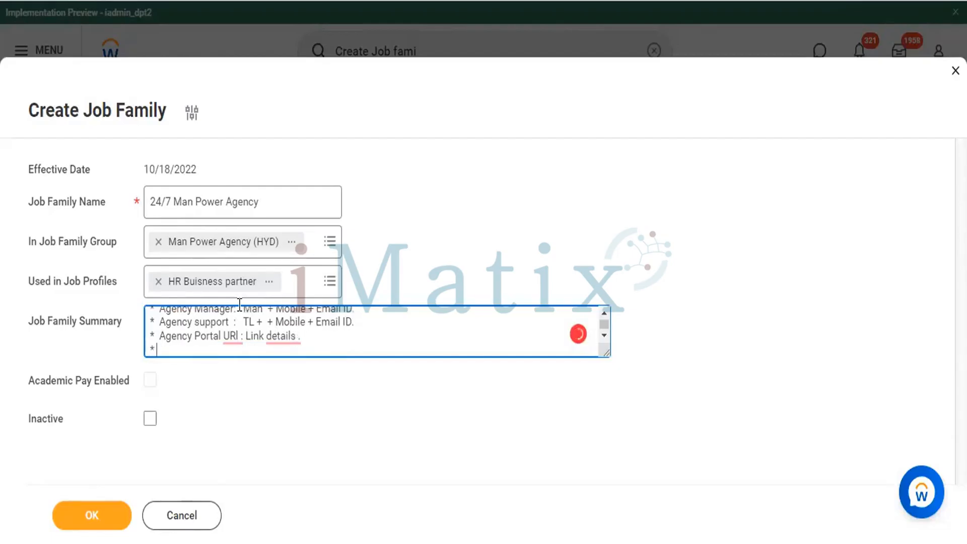
text(Agenc)
text(y  details)
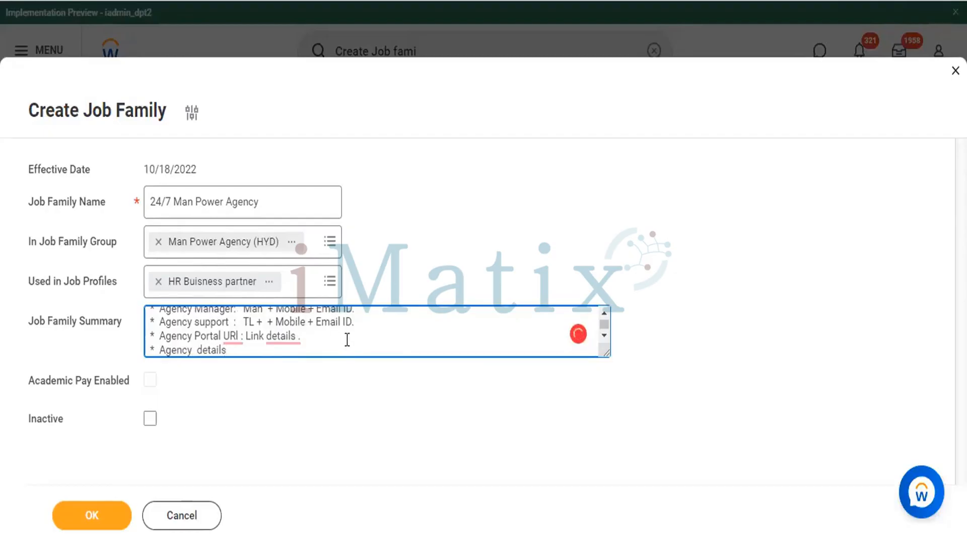
Step: Review the summary, submit the 24/7 Man Power Agency job family and close its confirmation page
scroll(346, 340, up, 2)
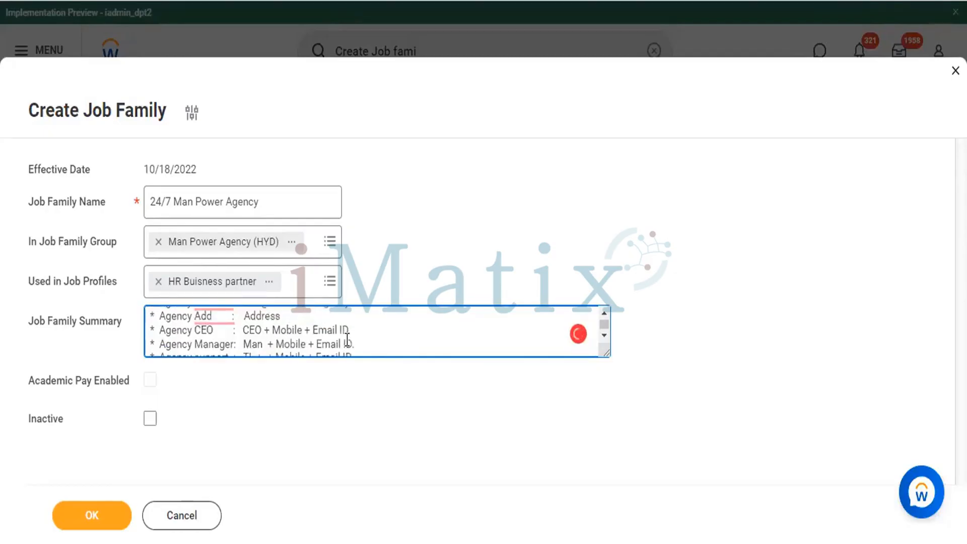
scroll(347, 340, up, 1)
scroll(346, 340, up, 2)
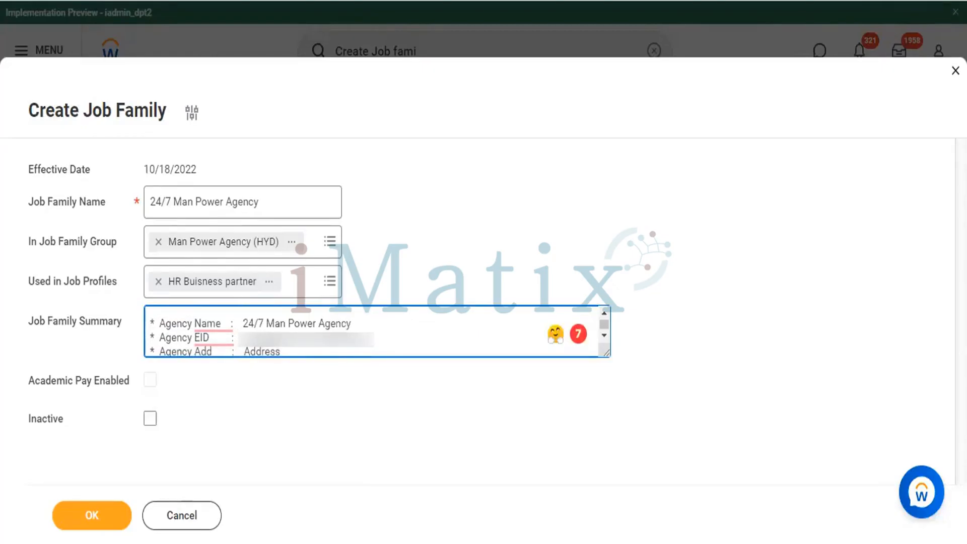
scroll(347, 338, down, 1)
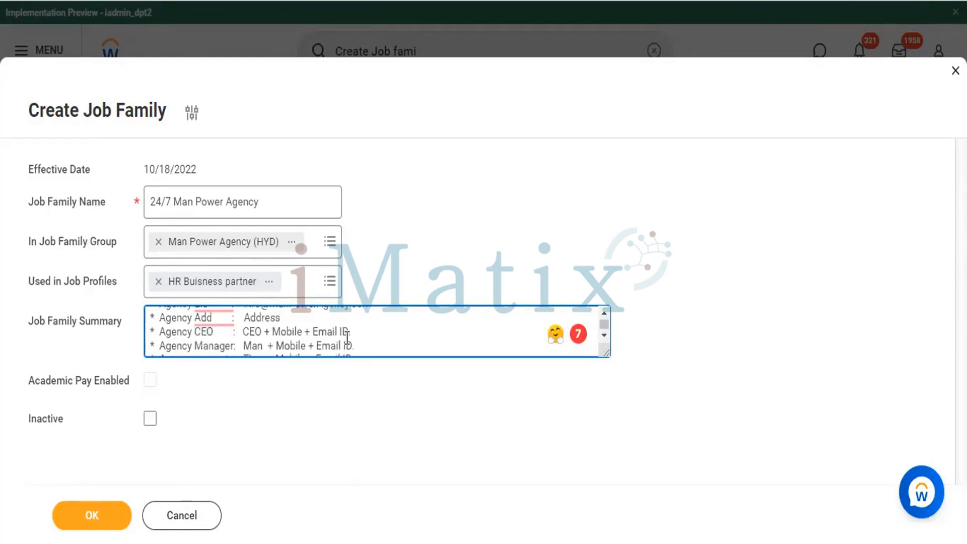
scroll(347, 336, down, 1)
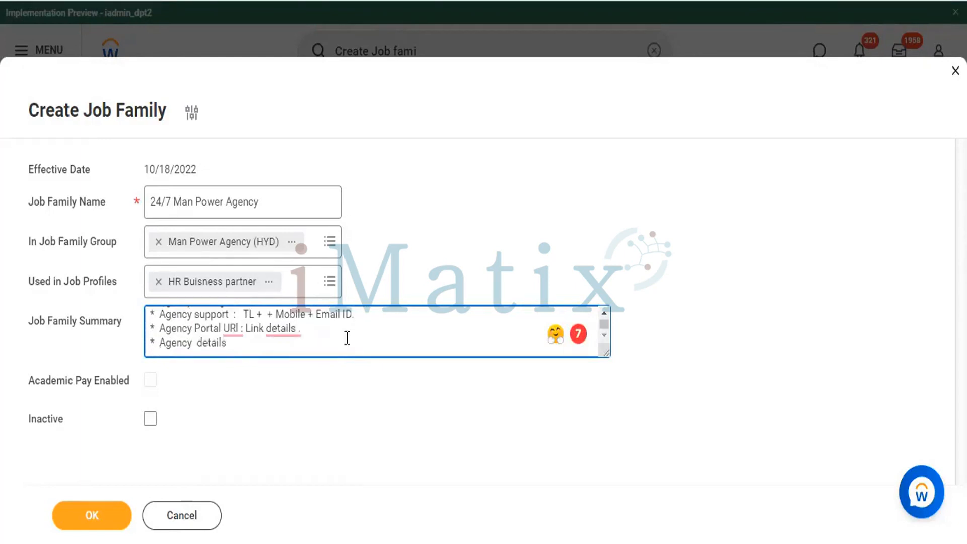
right_click(347, 346)
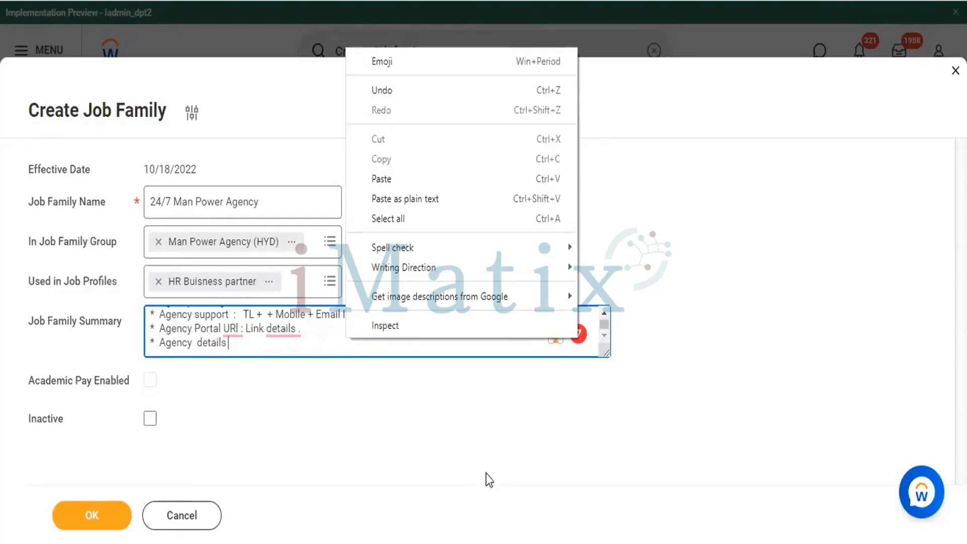
click(212, 454)
click(95, 521)
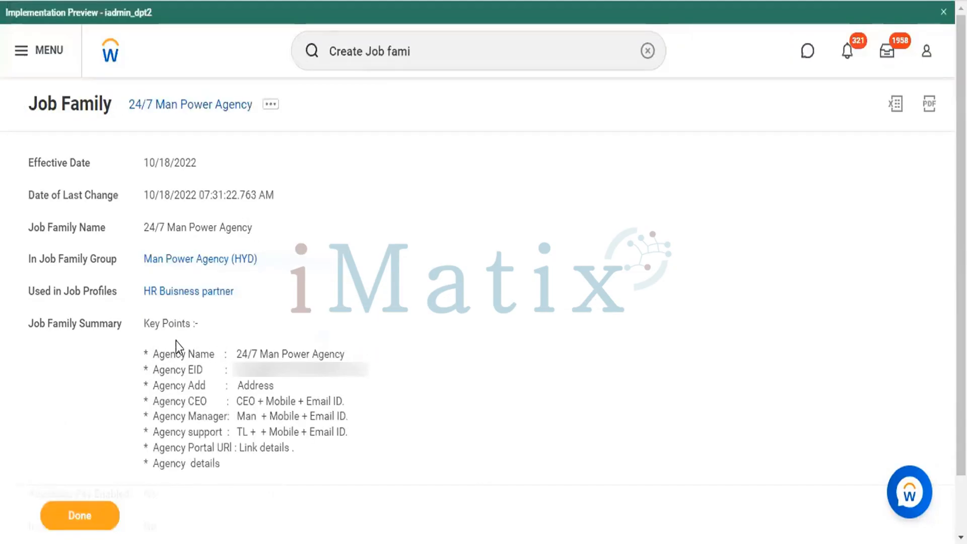
scroll(193, 343, down, 2)
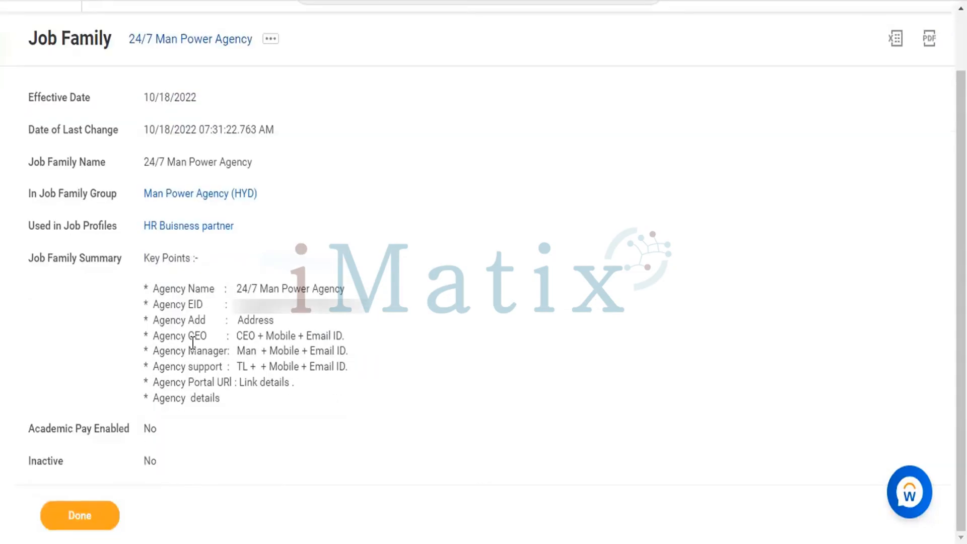
click(101, 515)
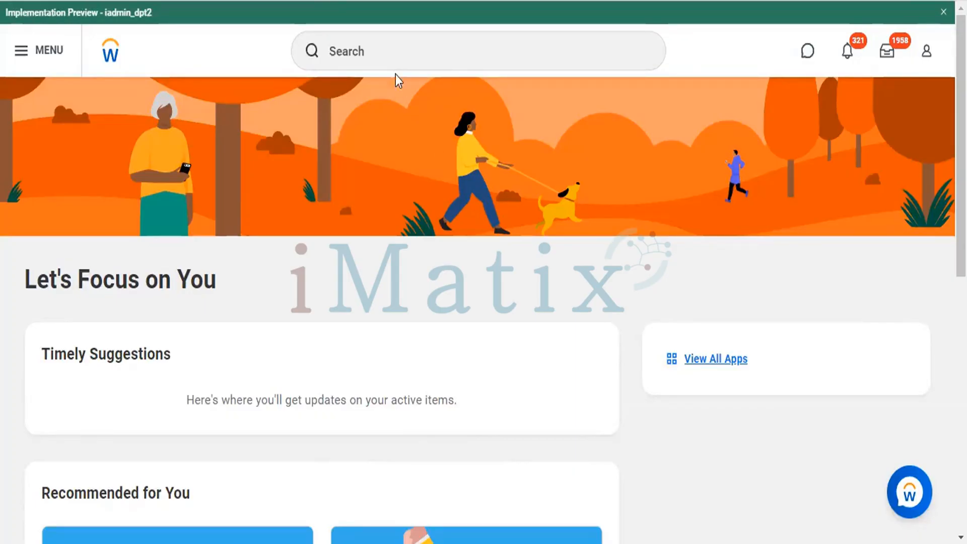
Step: Search for "Create Job family" and open the Create Job Family task
click(386, 48)
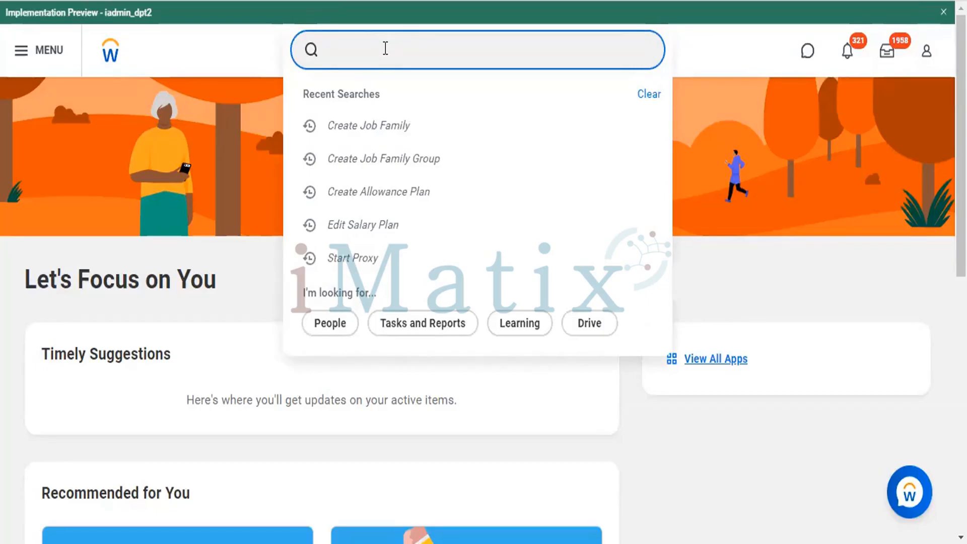
scroll(423, 350, down, 1)
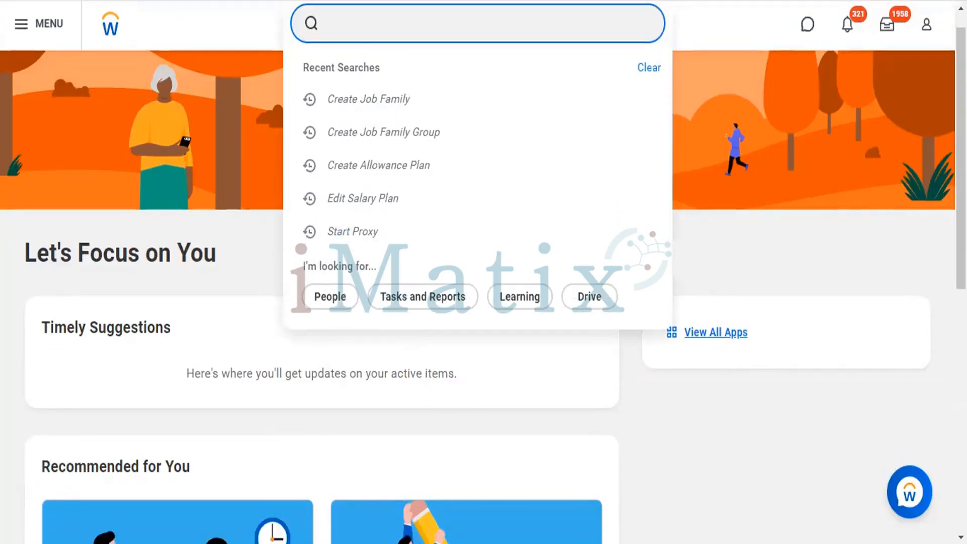
click(163, 479)
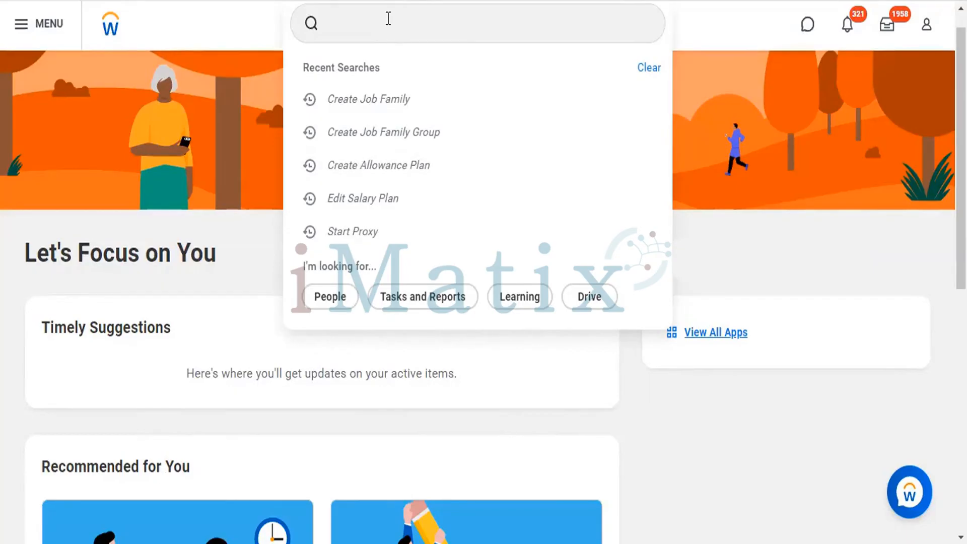
text(V)
key(BackSpace)
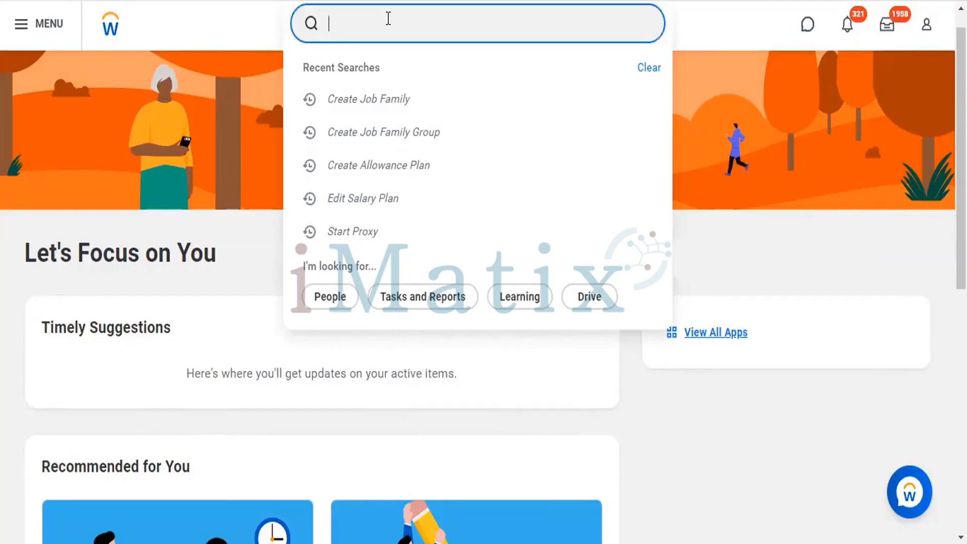
text(Create )
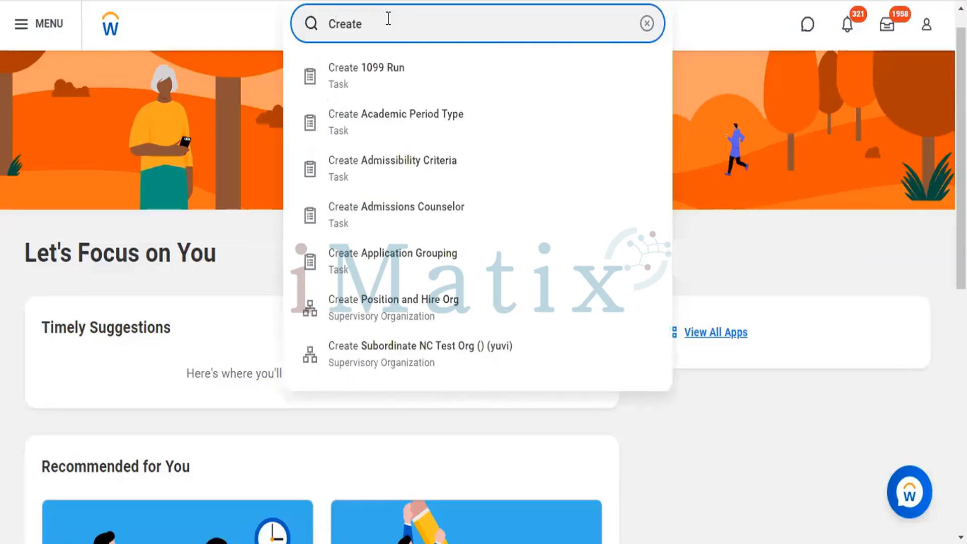
text(Jobe)
key(BackSpace)
text(Fam)
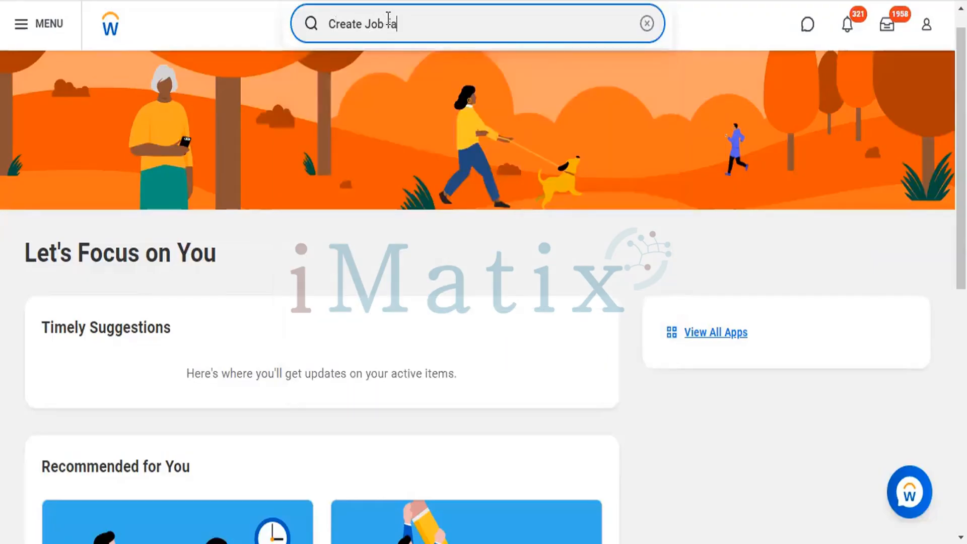
text(ily)
click(374, 76)
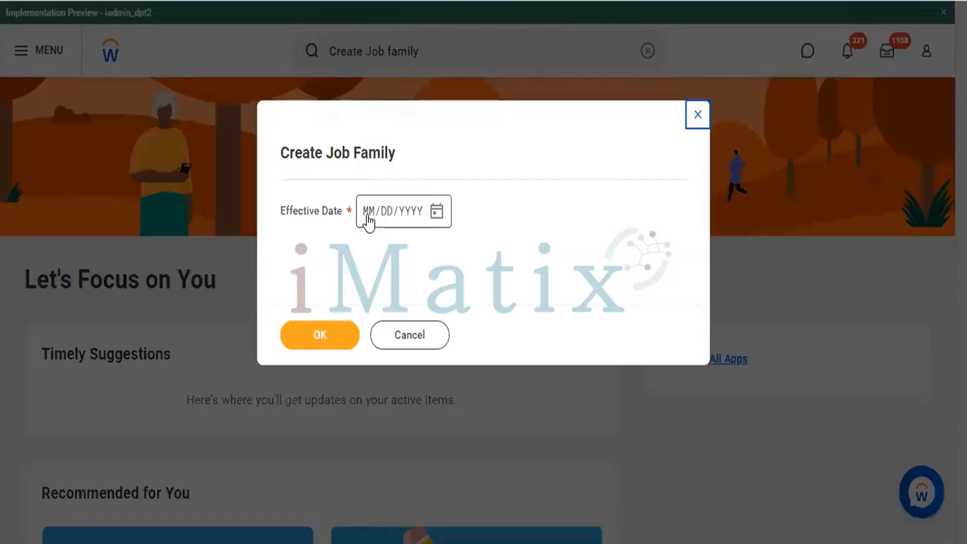
Step: Set the new job family's effective date to 10/18/2022 and continue to its details form
click(369, 216)
text(1)
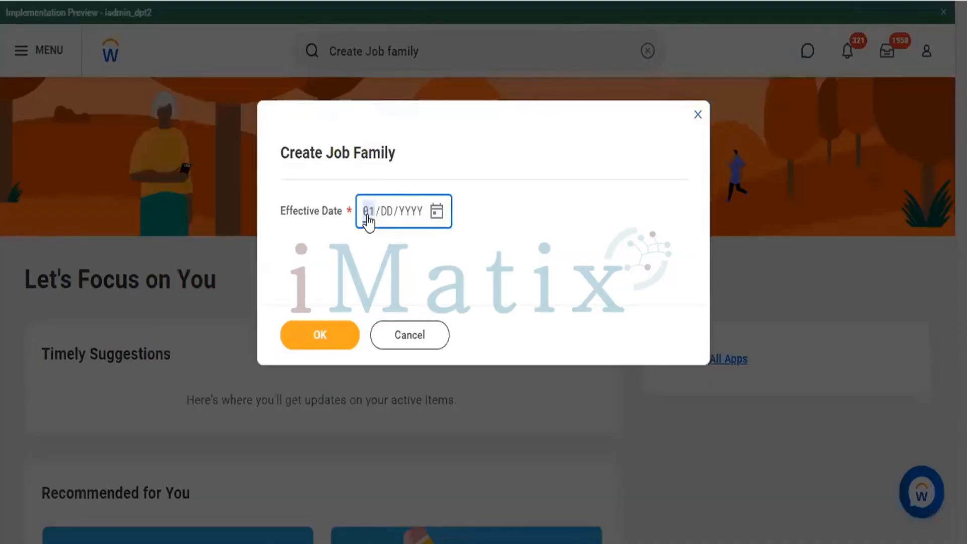
text(0/18/2022)
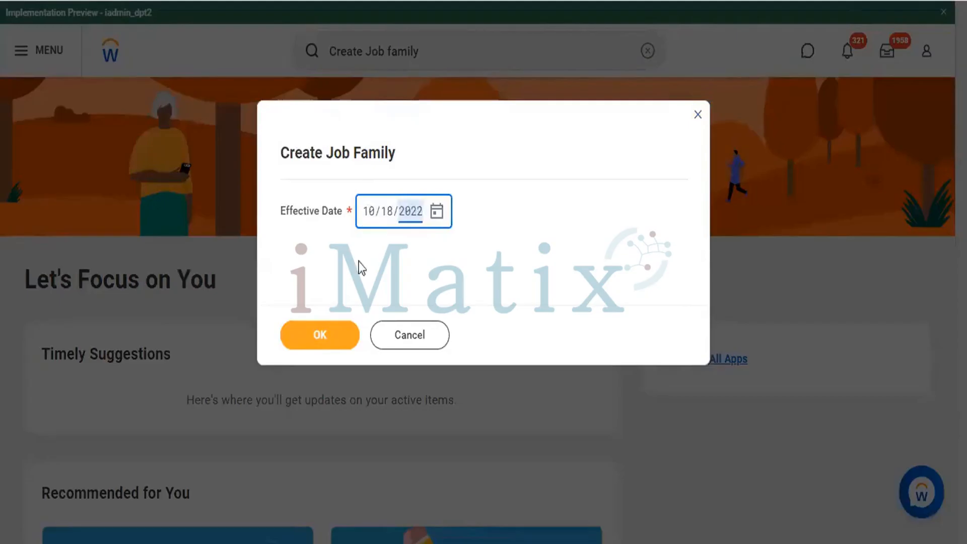
click(322, 336)
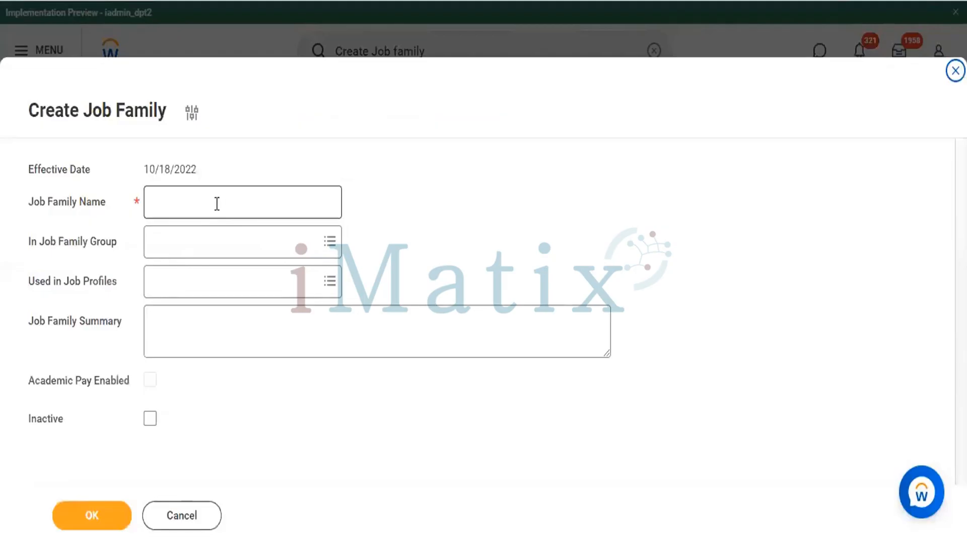
Step: Name the new job family "Time Job Pvt Ltd"
click(217, 203)
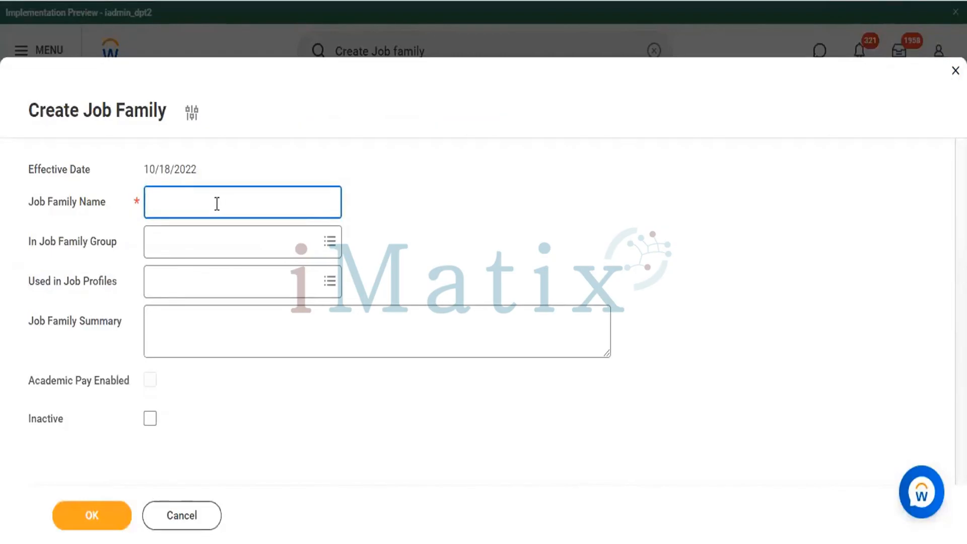
text(Time)
text( Jobe)
key(BackSpace)
key(BackSpace)
key(BackSpace)
key(BackSpace)
key(BackSpace)
key(BackSpace)
text(Job Pvt Ltd)
click(246, 240)
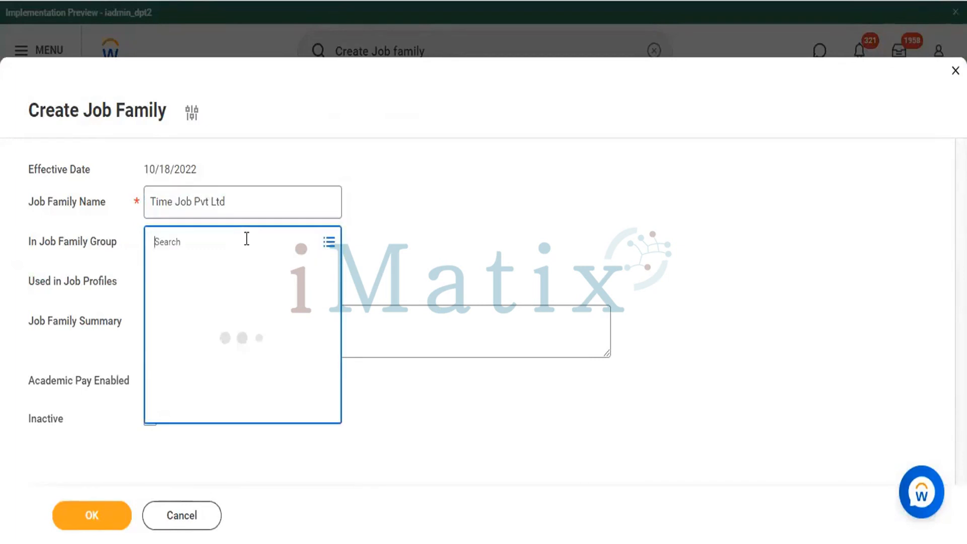
text(Time)
key(Return)
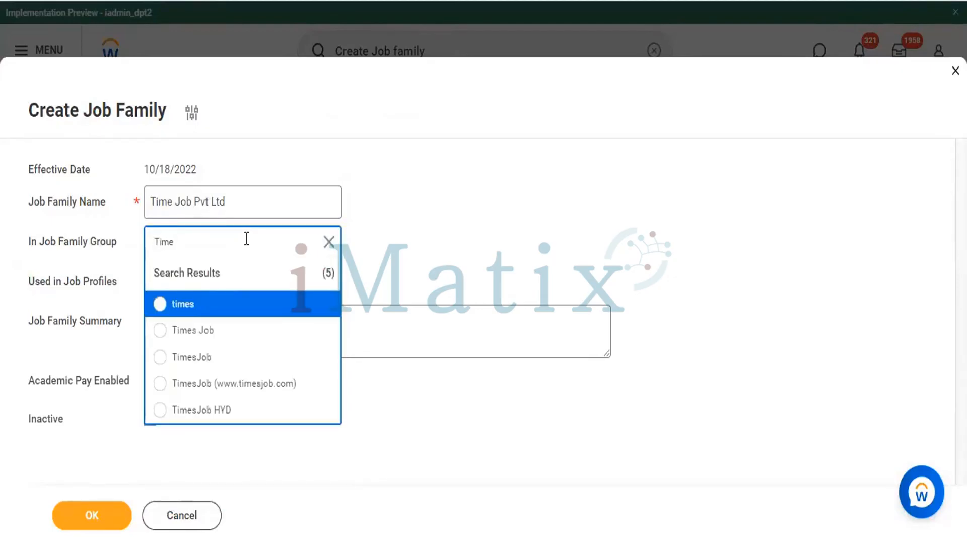
click(158, 385)
Step: Search the job profiles for "HR" and add "HR Buisness partner" to the job family's used-in profiles
click(268, 283)
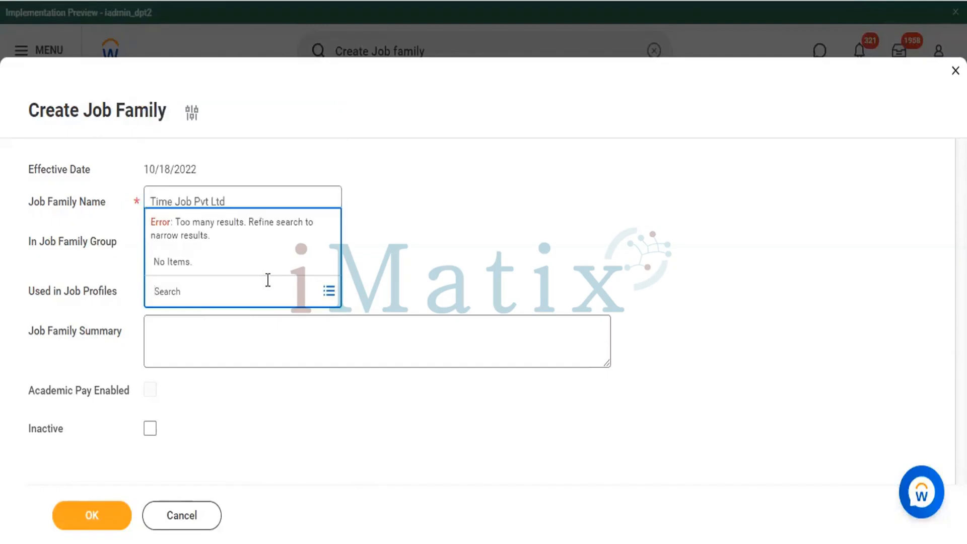
text(HR)
key(Return)
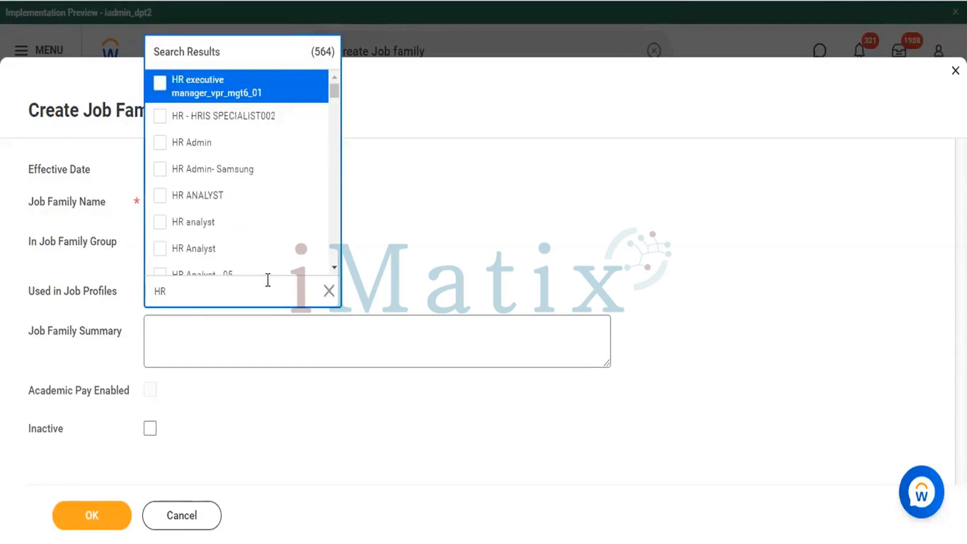
scroll(247, 247, down, 8)
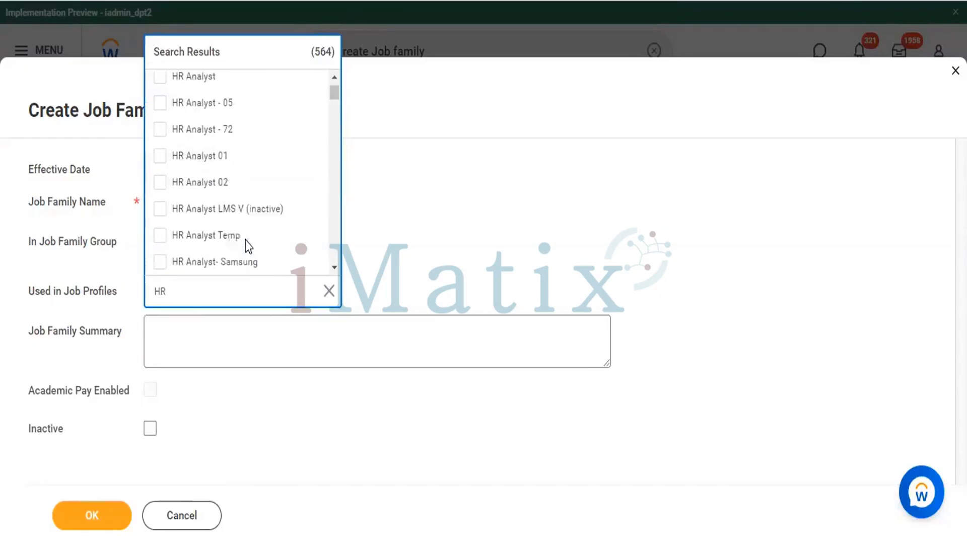
scroll(246, 239, down, 2)
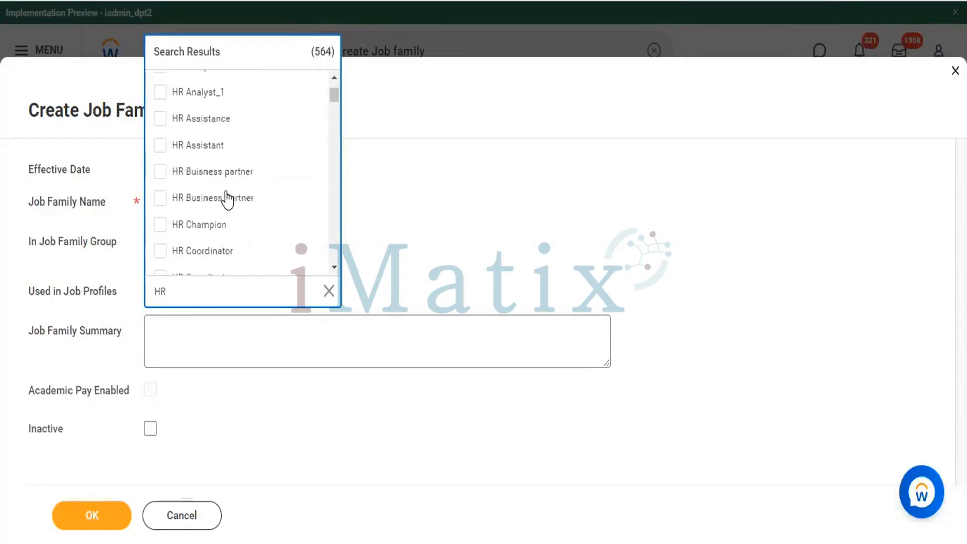
click(428, 229)
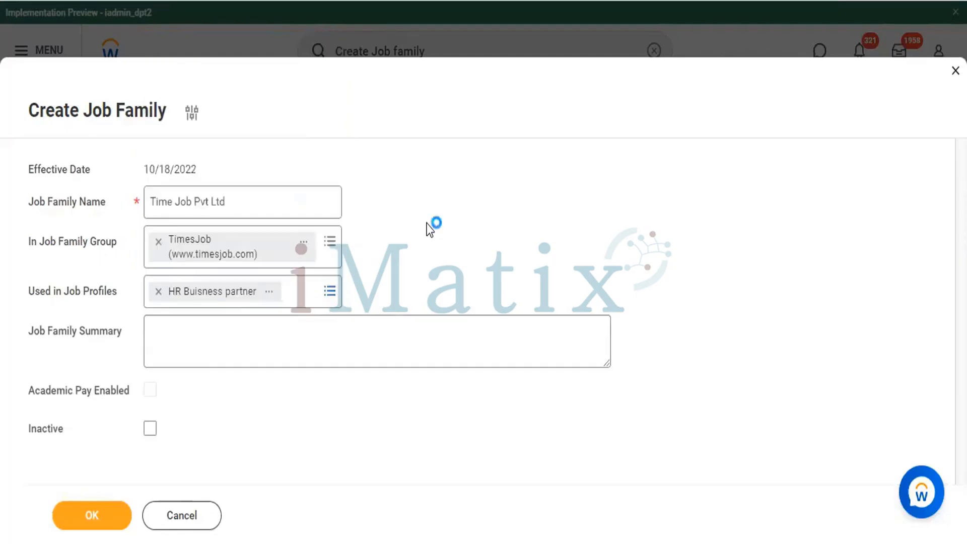
Step: Start the Job Family Summary with the heading "Times Job Key Points :-" followed by a blank line
click(224, 343)
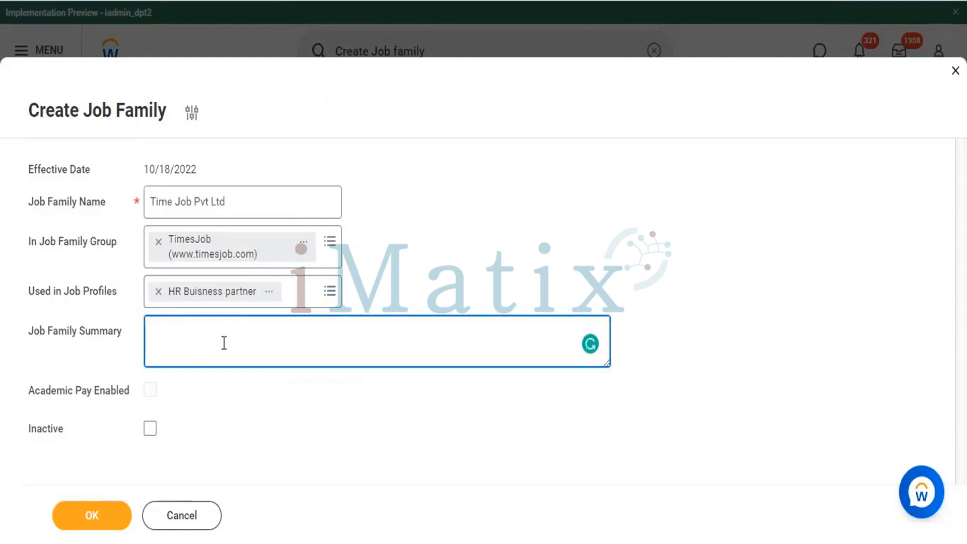
text(Time)
text(s)
text( Job)
text( Portal)
key(BackSpace)
key(BackSpace)
key(BackSpace)
key(BackSpace)
key(BackSpace)
key(BackSpace)
key(BackSpace)
key(BackSpace)
text(Key Points :)
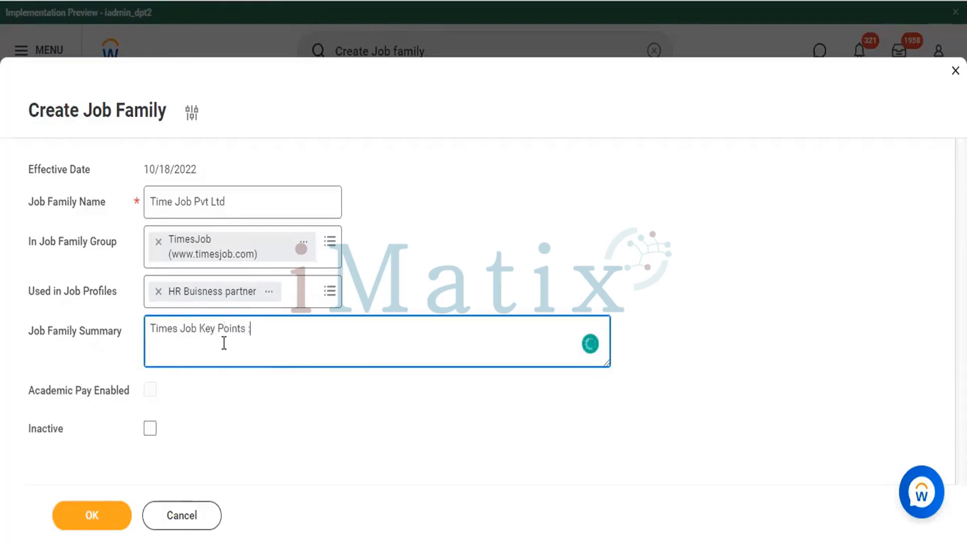
text(-)
key(Return)
Step: Add the bullet "* Agreement Details" beneath the heading in the Job Family Summary
key(Return)
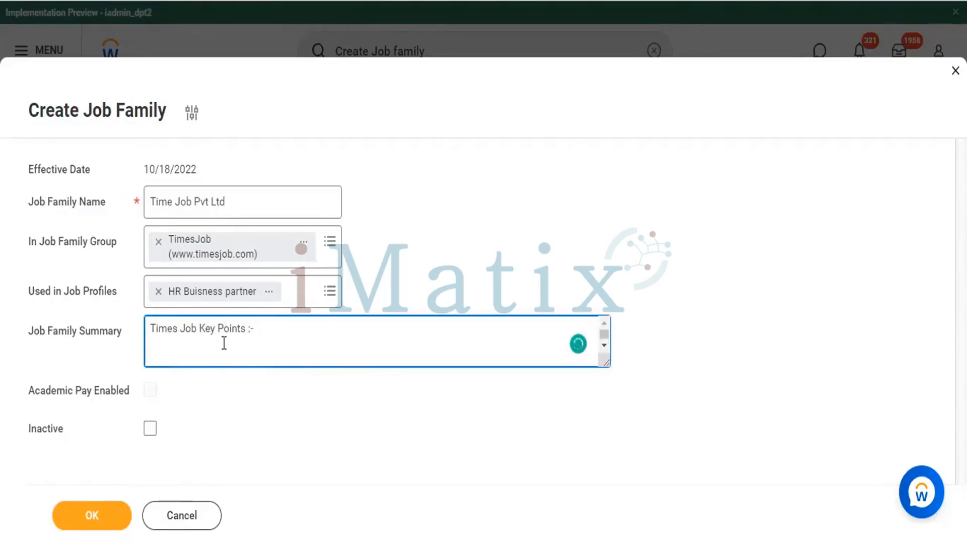
text(Age)
key(BackSpace)
key(BackSpace)
key(BackSpace)
text(* Agreemet D)
key(BackSpace)
key(BackSpace)
key(BackSpace)
key(BackSpace)
text(e)
key(BackSpace)
text(ent Details)
key(Return)
Step: Add the bullet "* Zonal HQ Details." to the Job Family Summary
text(*)
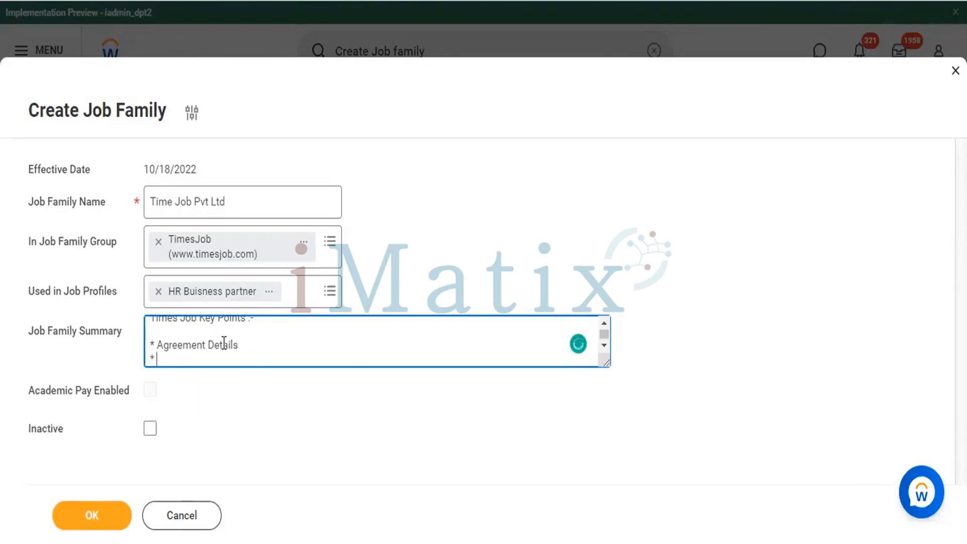
text( Zonal HQ Deta)
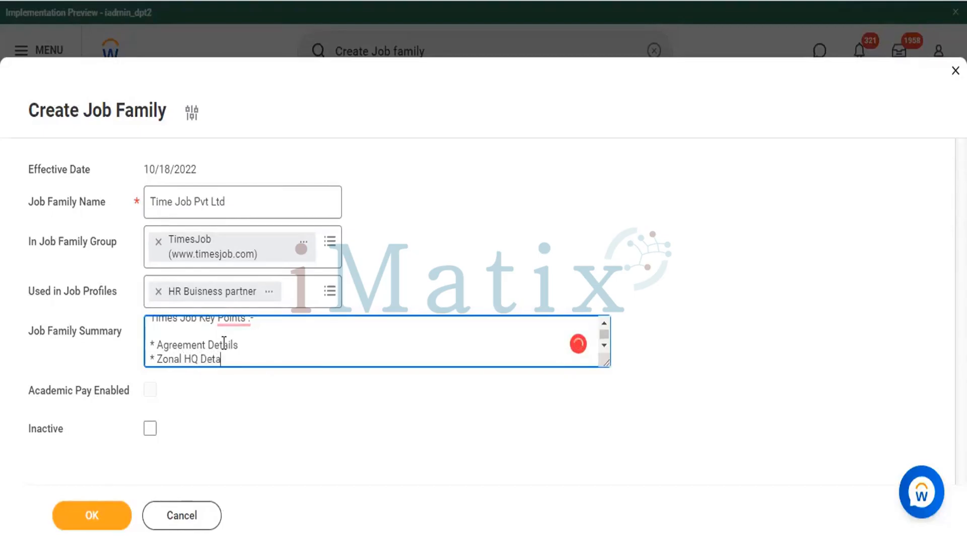
text(ils)
text(.)
key(Return)
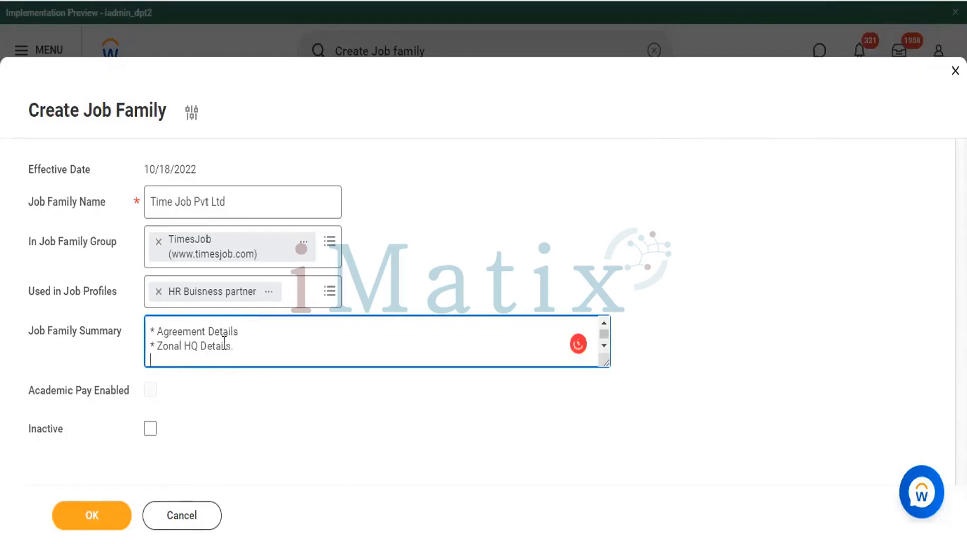
Step: Add the bullet "* CEO Details" to the Job Family Summary
text(* C)
key(BackSpace)
text(CEO Deti)
key(BackSpace)
text(ails)
key(Return)
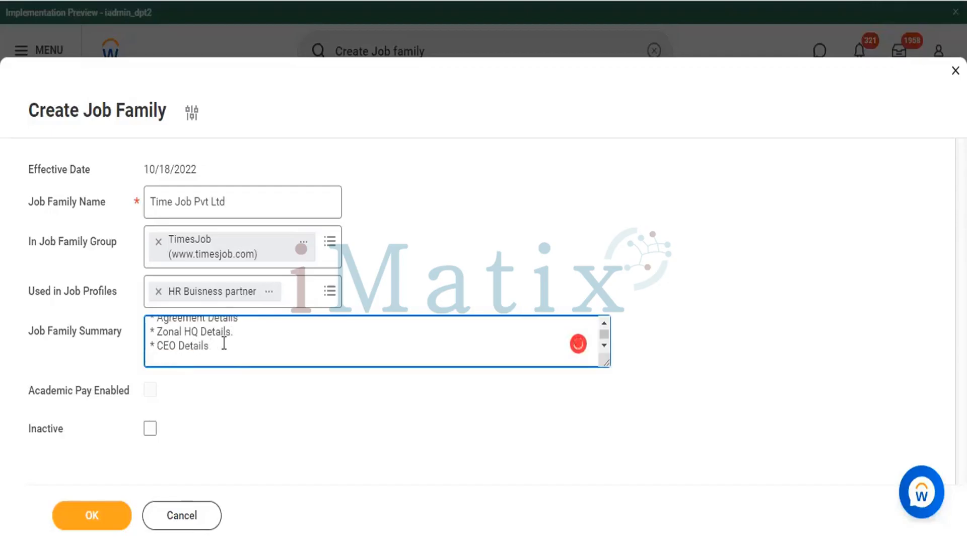
Step: Add the bullet "* Branch Manager Details" to the Job Family Summary
text(* B)
key(BackSpace)
text(Branch Manager Details)
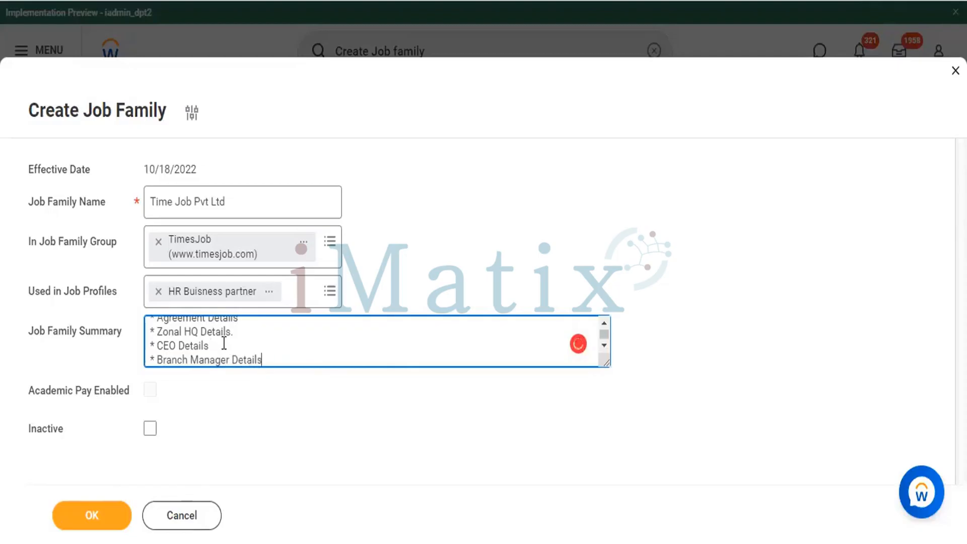
key(Return)
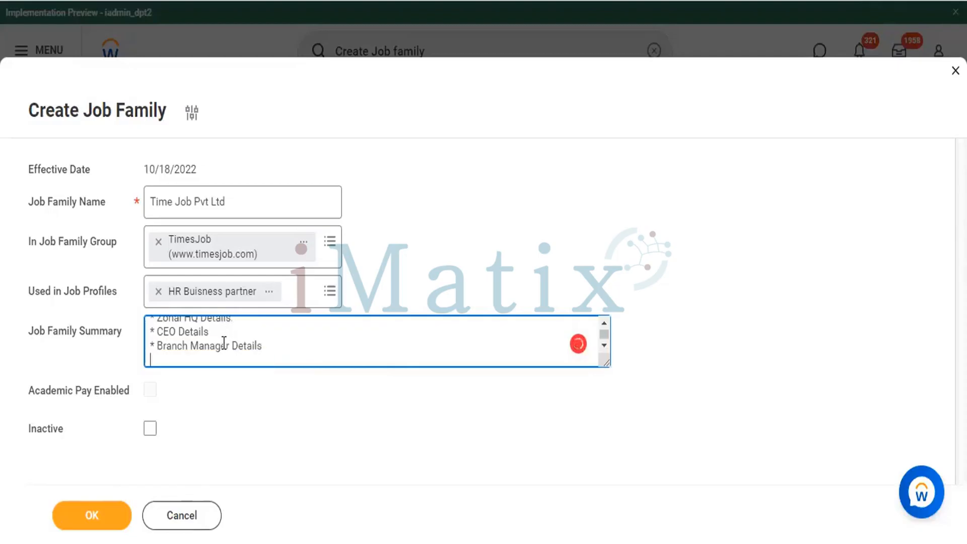
Step: Add the bullet "* Support Staff details" to the Job Family Summary
text(*)
text(sUPP)
key(BackSpace)
key(BackSpace)
key(BackSpace)
key(BackSpace)
text(Support Staff)
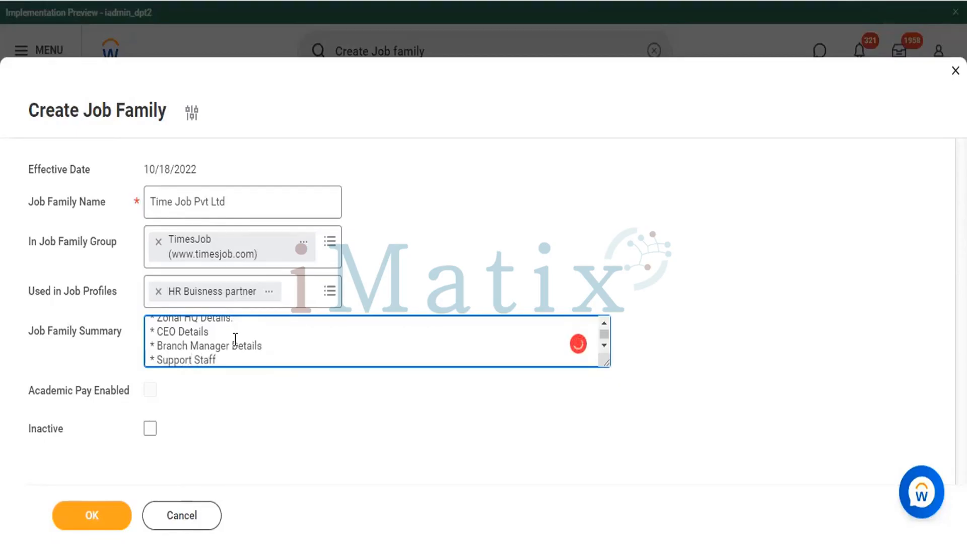
text( details :)
key(BackSpace)
key(BackSpace)
key(Return)
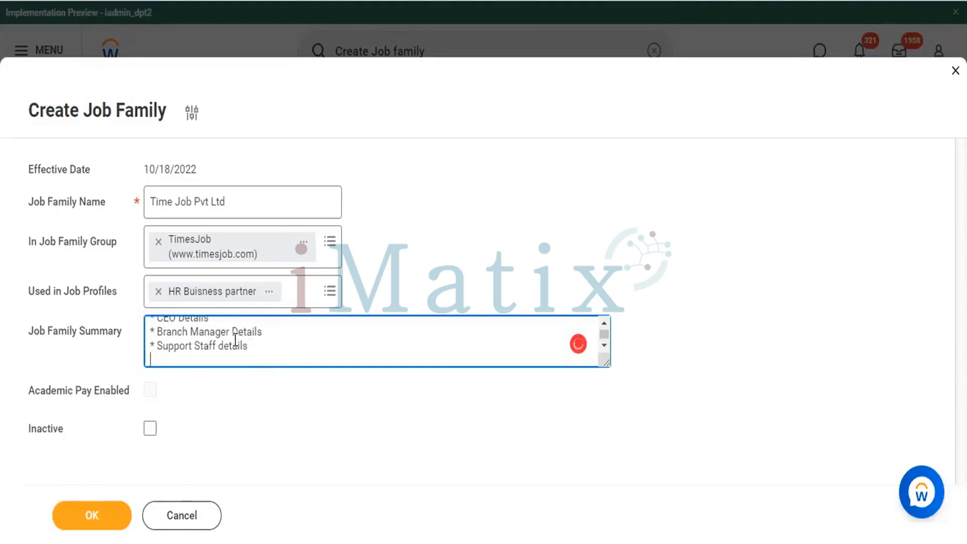
Step: Finish the Job Family Summary with the bullet "* Email id + Mob", leaving no empty bullet after it
text(* En)
key(BackSpace)
text(mail id +)
text(MO)
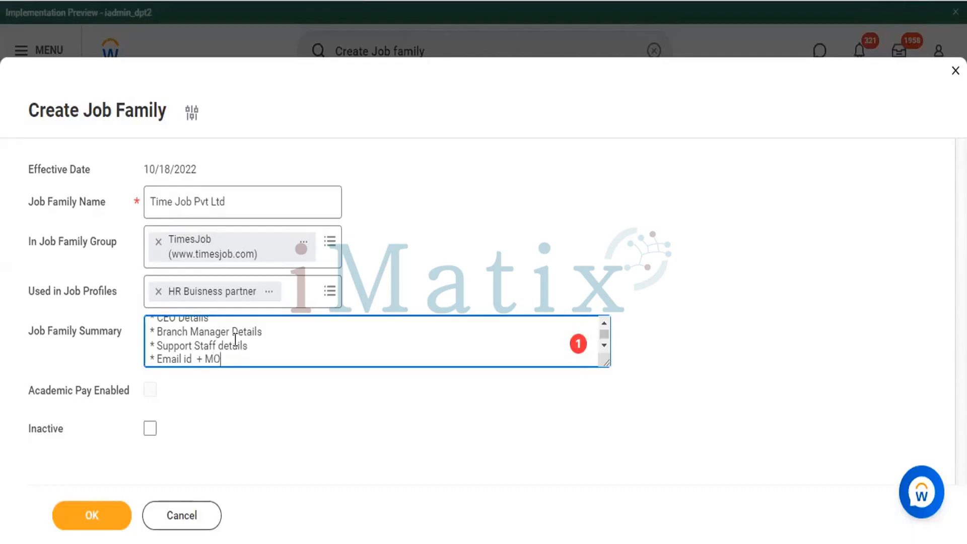
key(BackSpace)
text(bo)
key(BackSpace)
key(BackSpace)
text(ob +)
key(BackSpace)
key(Return)
text(*)
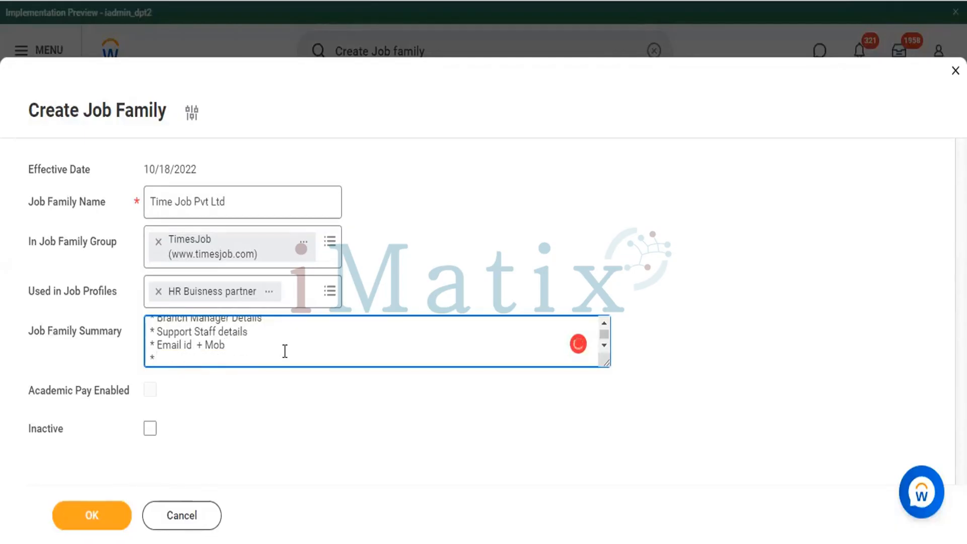
scroll(285, 351, up, 2)
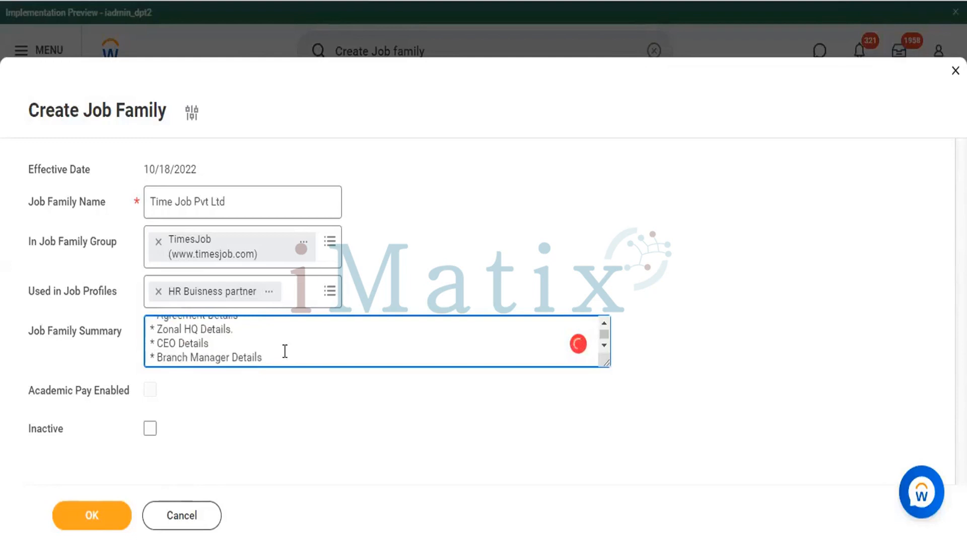
scroll(285, 351, down, 3)
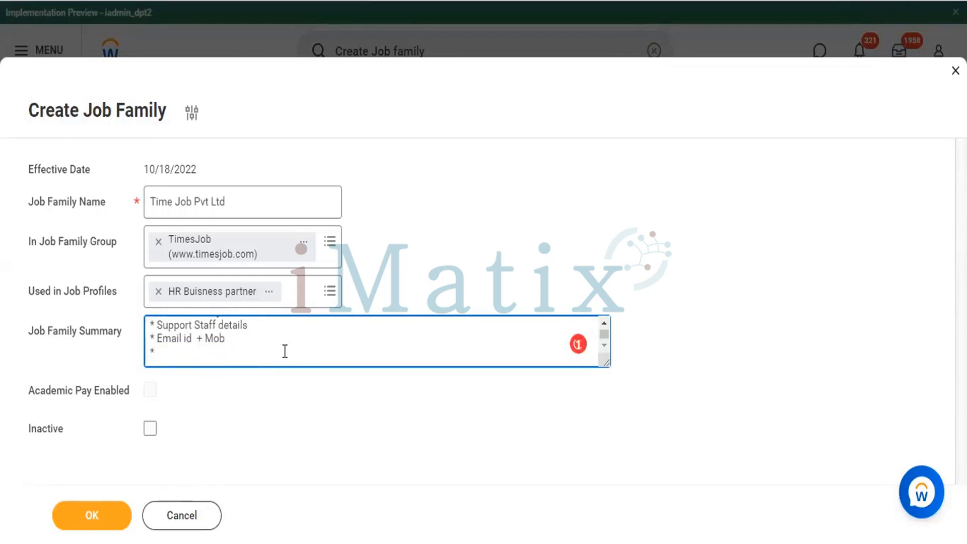
key(BackSpace)
key(BackSpace)
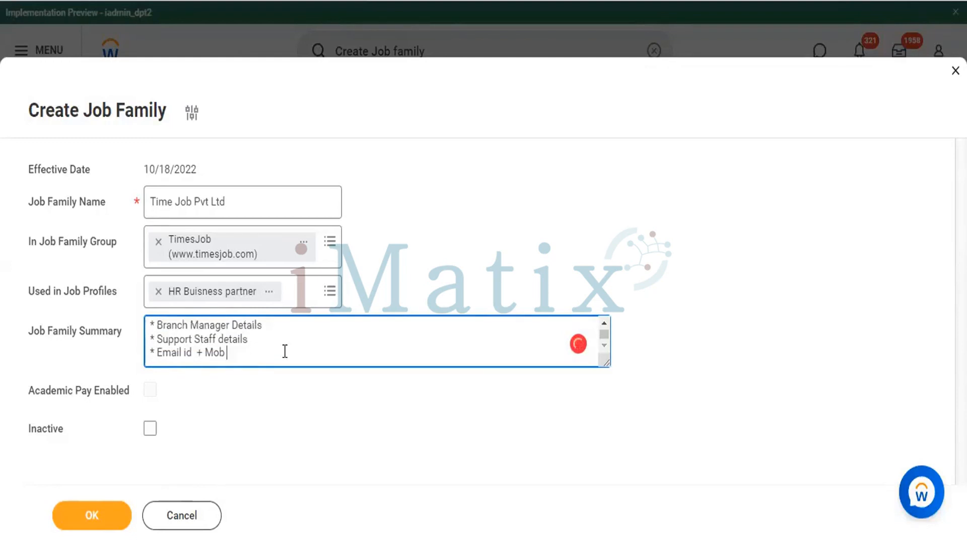
Step: Review the summary text, submit the Time Job Pvt Ltd job family and look over its saved details
scroll(285, 351, up, 1)
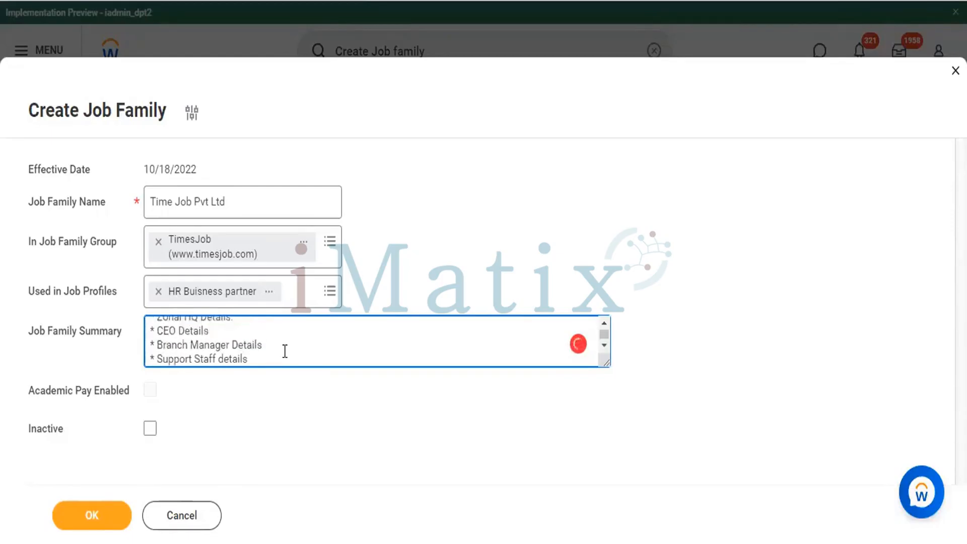
scroll(285, 351, up, 2)
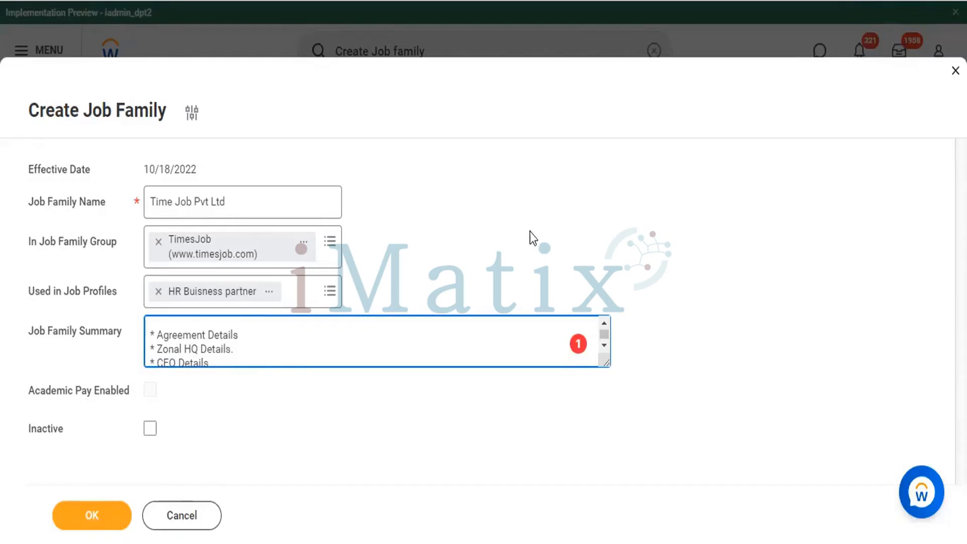
click(76, 523)
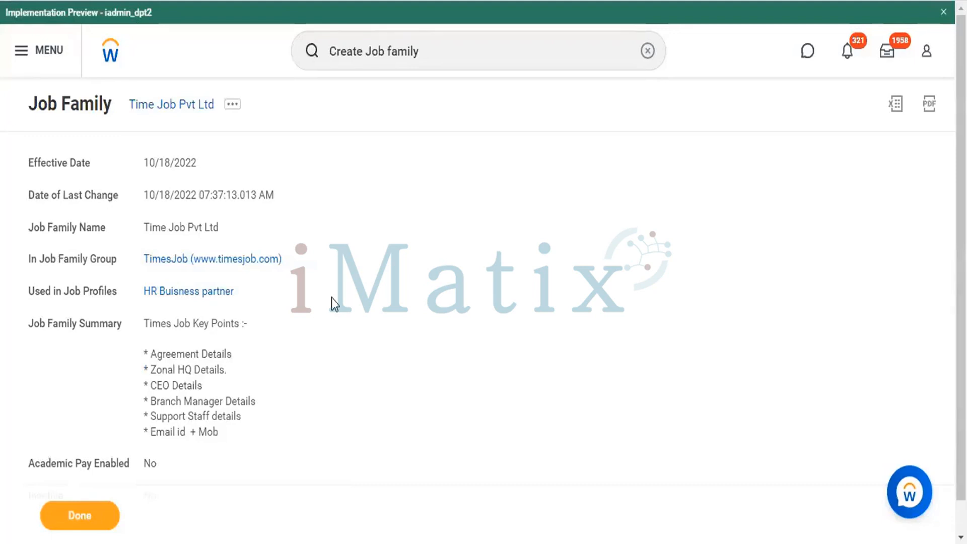
scroll(332, 297, down, 1)
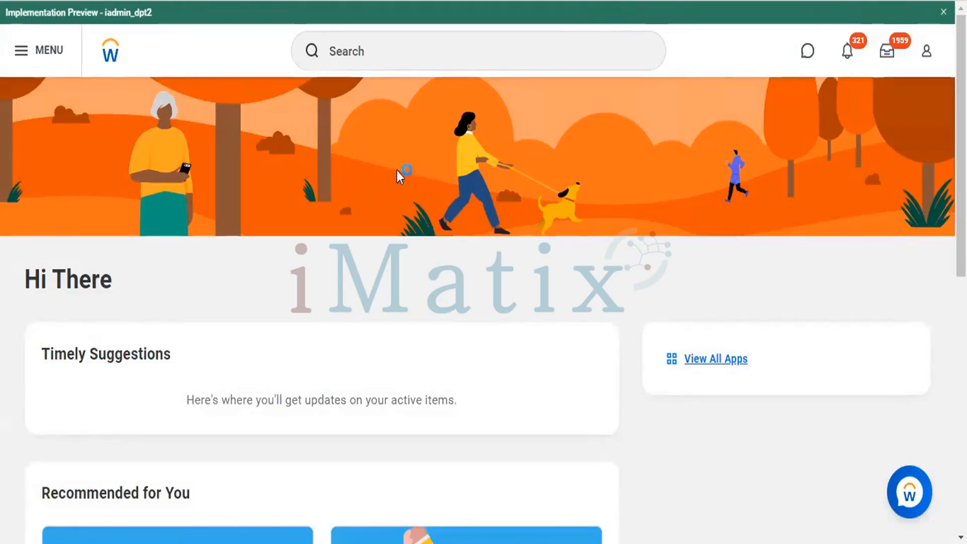
Step: Switch to the PDF course outline and review the Staffing in WORKDAY and Compensation configuration topics on page 7
key(alt+Tab)
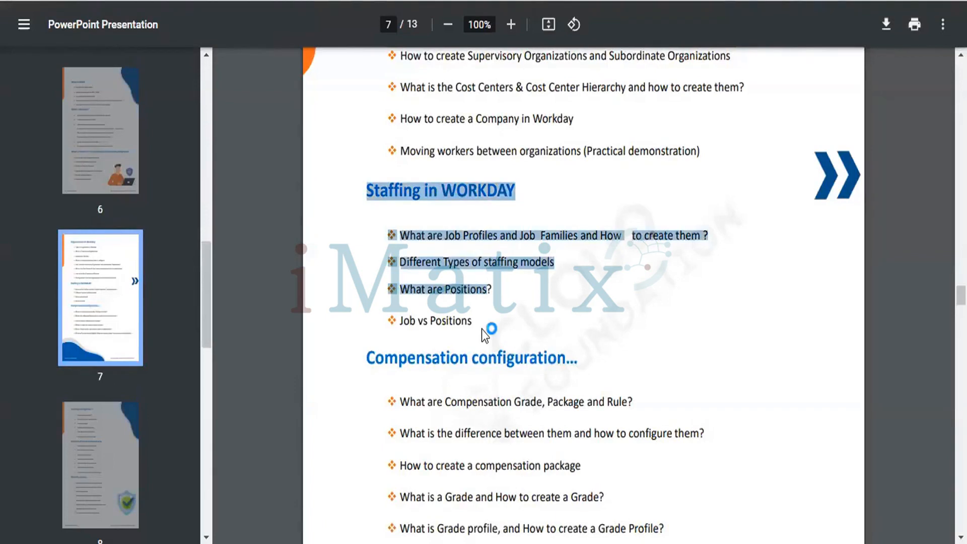
click(409, 311)
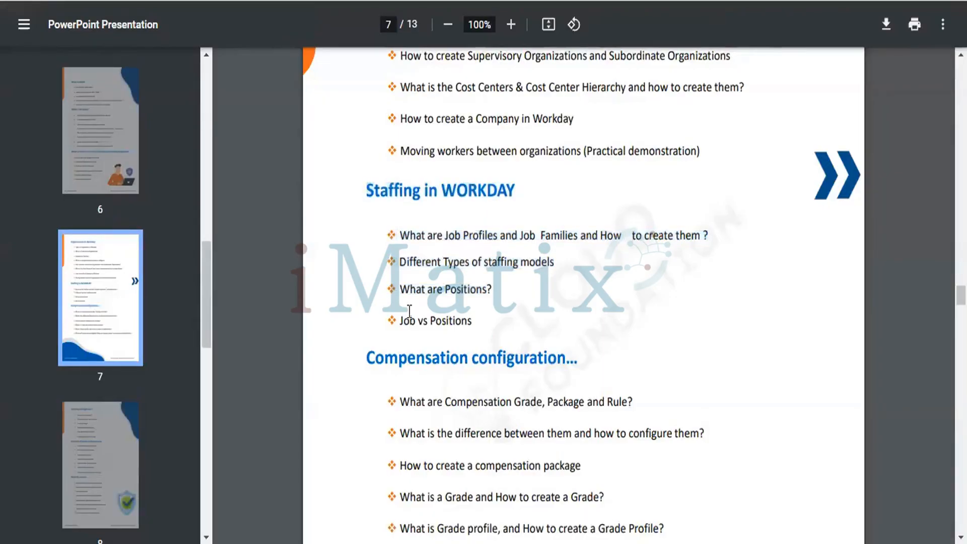
scroll(409, 311, down, 2)
scroll(409, 310, down, 2)
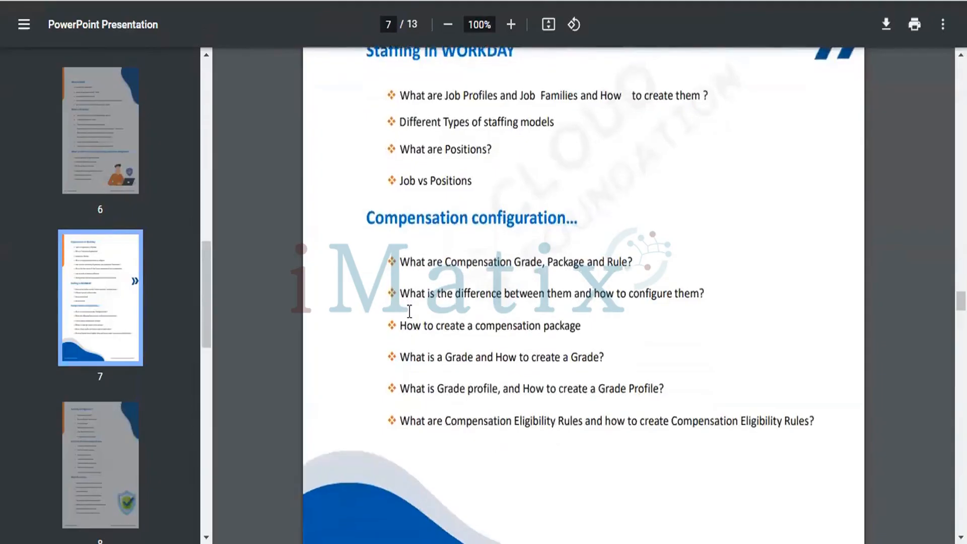
scroll(409, 311, down, 1)
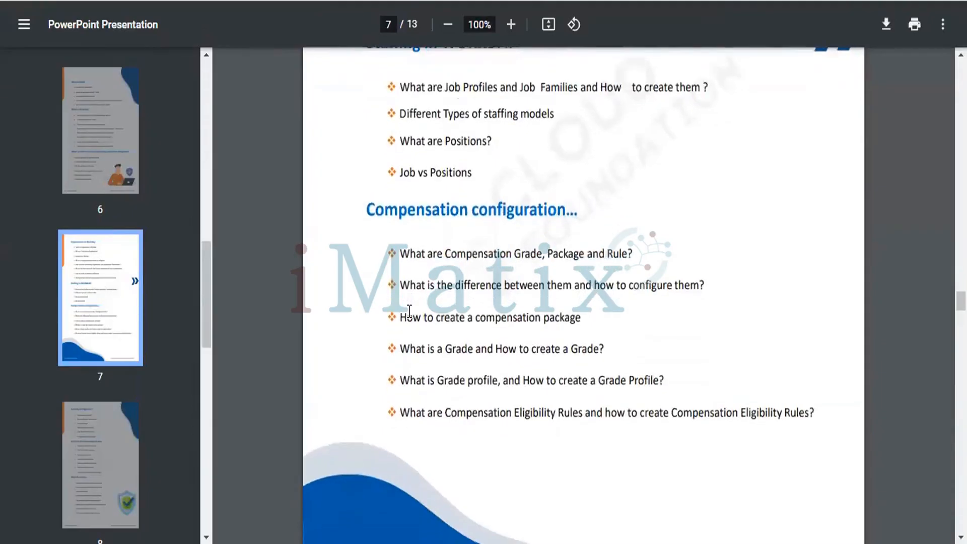
scroll(410, 310, down, 1)
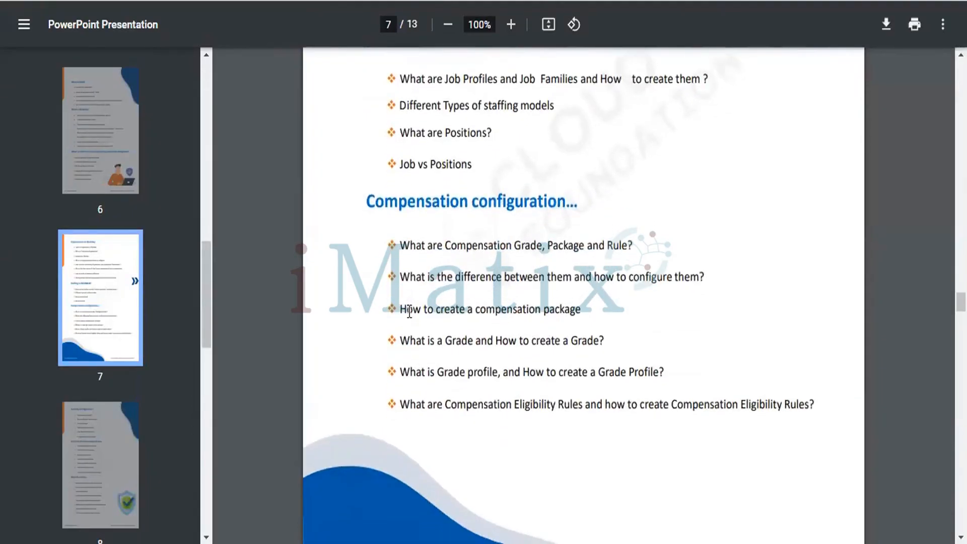
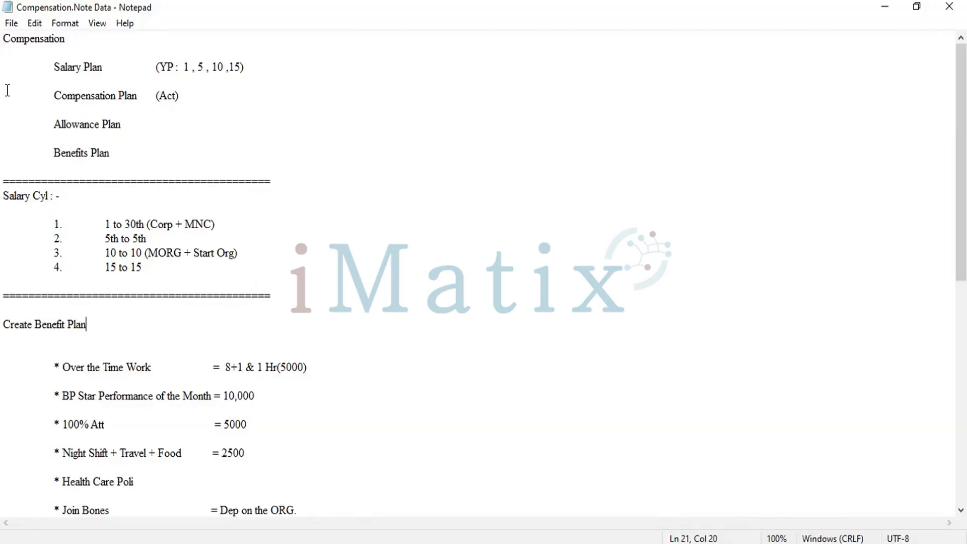
Step: Review the salary cycles, the Compensation Plan entry and the first three Create Benefit Plan items in the compensation notes
click(6, 195)
drag(112, 242, 224, 273)
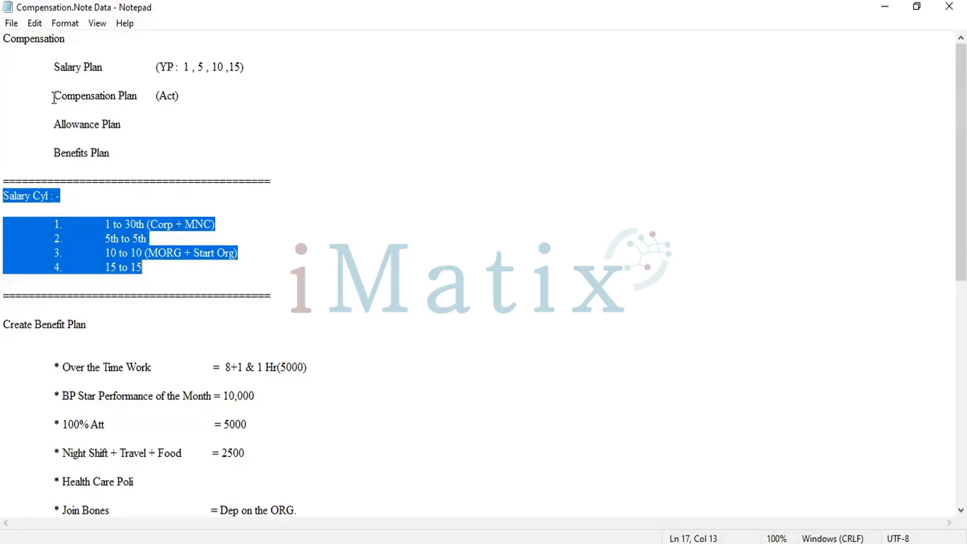
drag(55, 98, 144, 116)
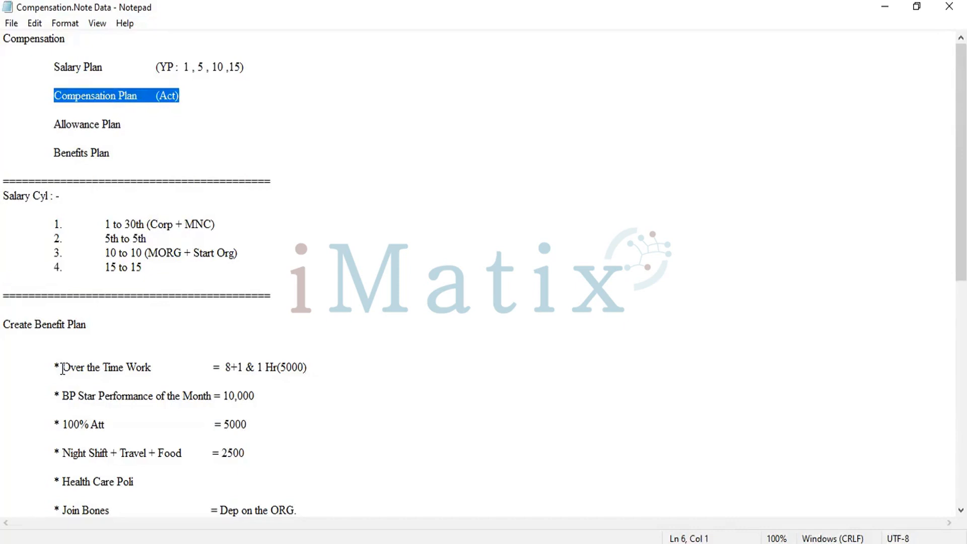
drag(62, 369, 267, 430)
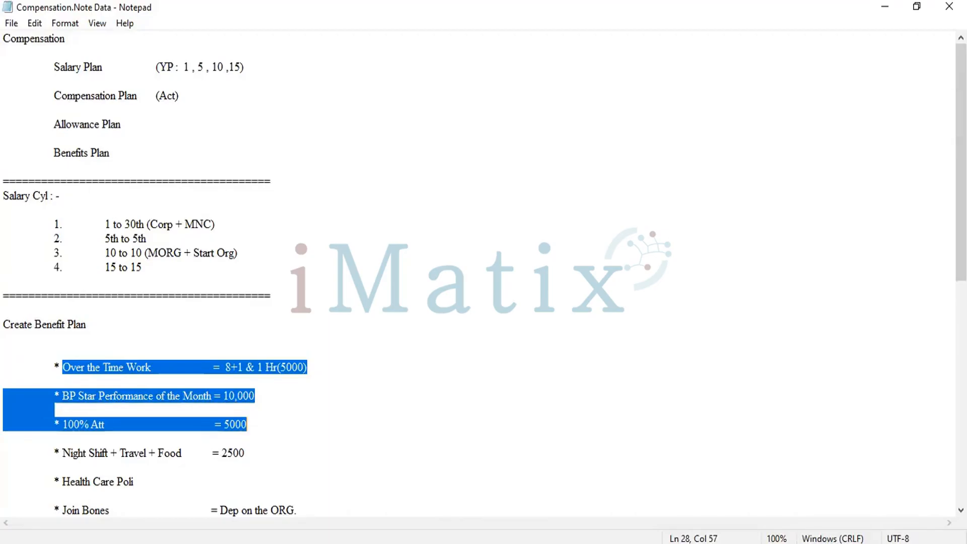
key(alt+Tab)
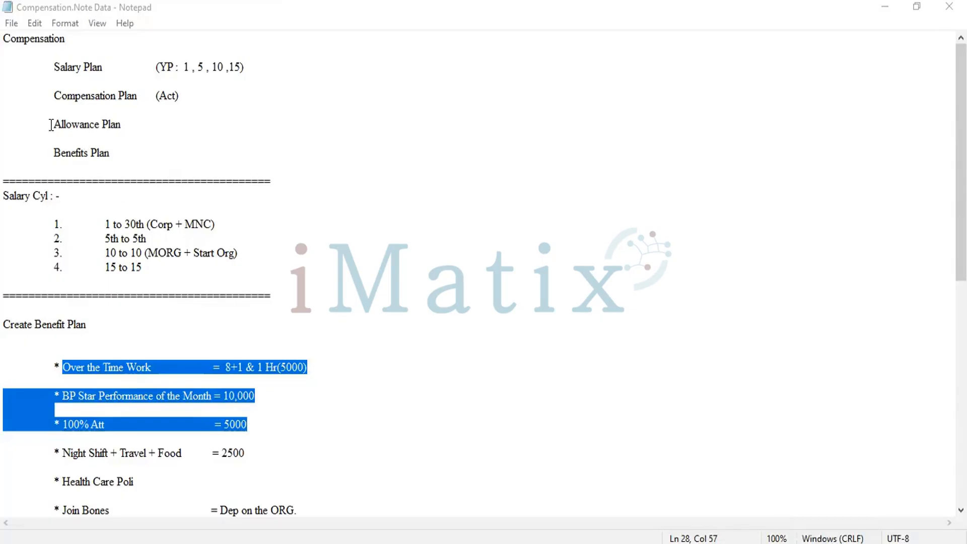
Step: Review the Allowance Plan entry together with the Night Shift + Travel + Food allowance in the notes
drag(121, 130, 53, 126)
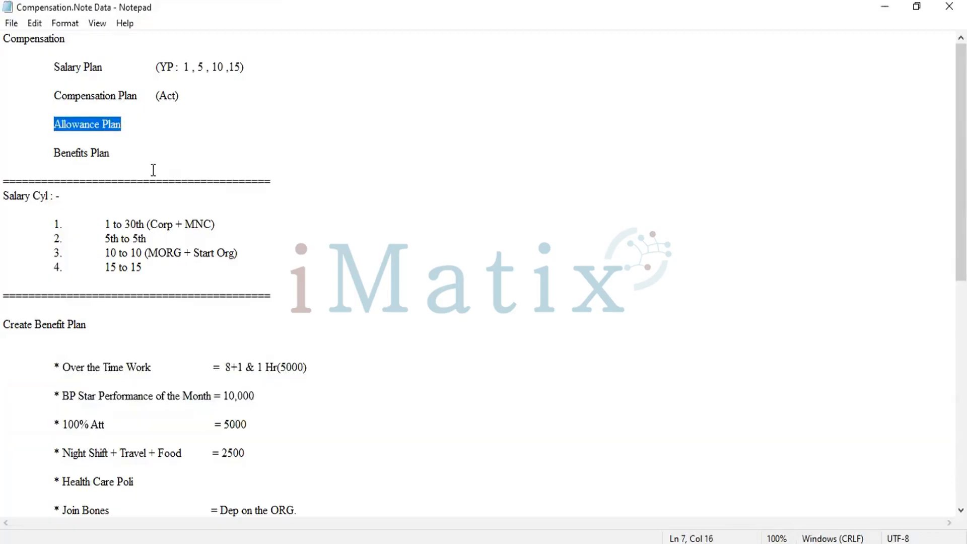
scroll(154, 170, down, 4)
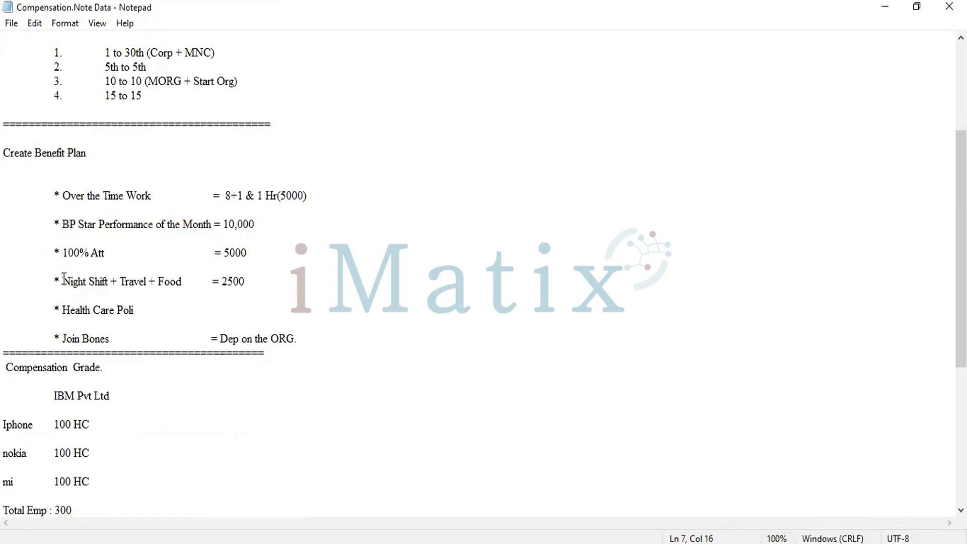
drag(62, 279, 153, 297)
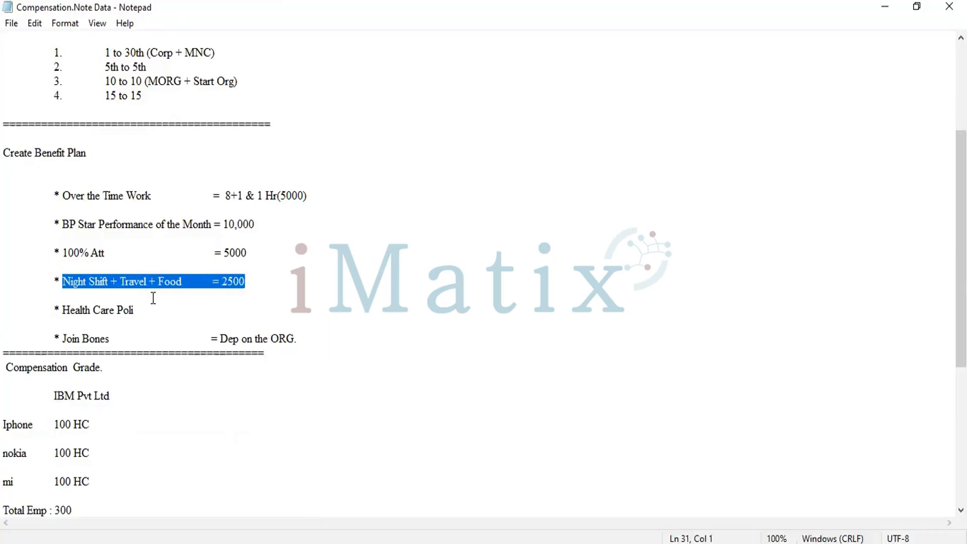
scroll(153, 298, up, 1)
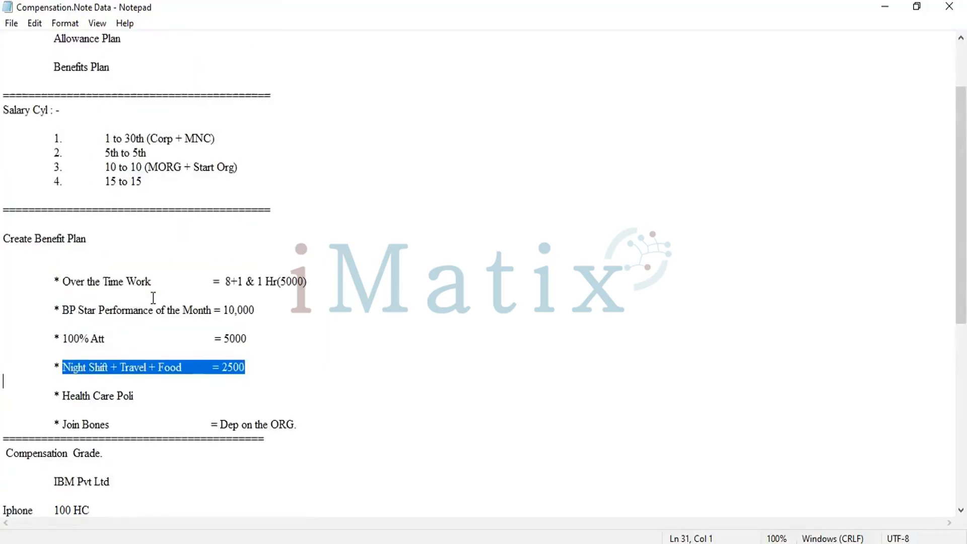
scroll(153, 298, up, 2)
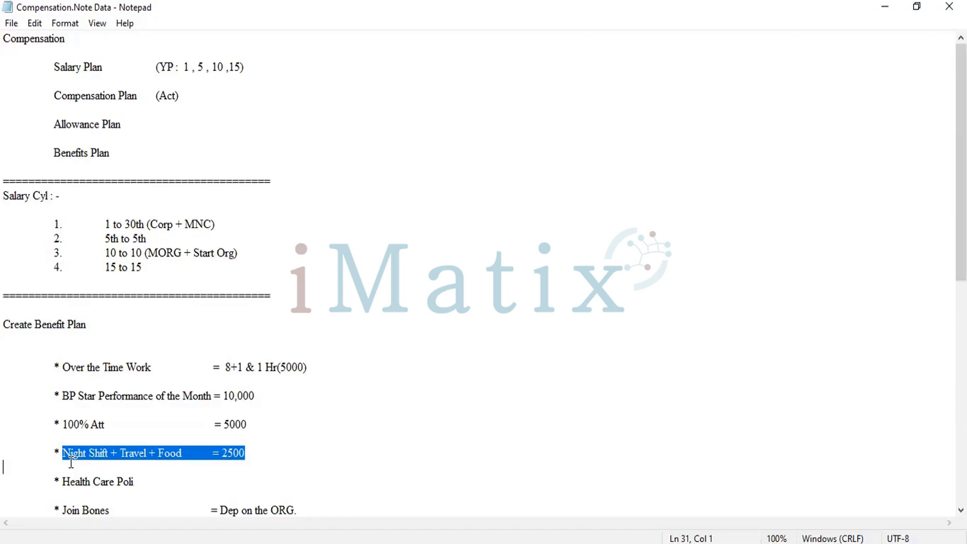
Step: Review the Benefits Plan entry together with the Health Care Poli and Join Bones items in the notes
click(49, 145)
shift+click(125, 162)
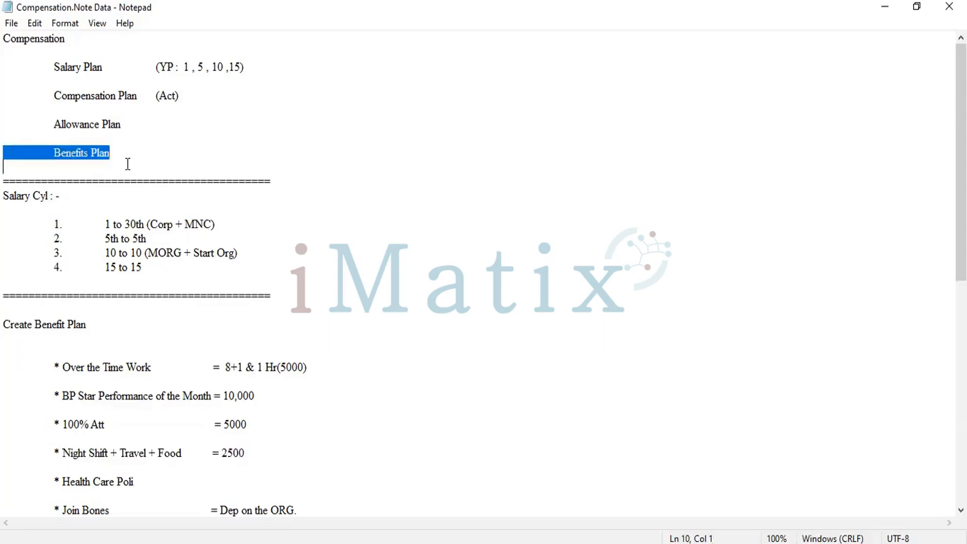
scroll(106, 371, down, 2)
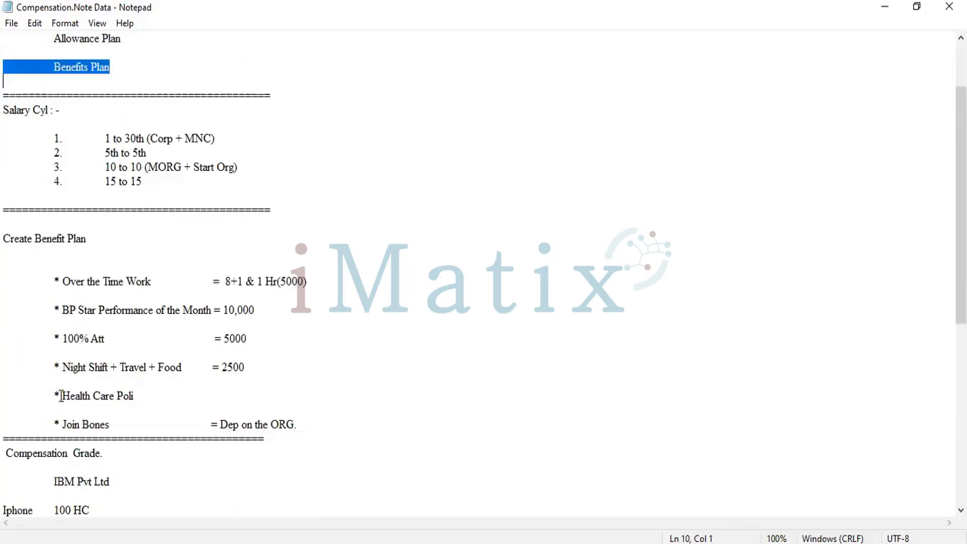
mouse_move(59, 395)
mouse_down()
mouse_move(116, 445)
mouse_move(322, 448)
mouse_move(327, 431)
mouse_up()
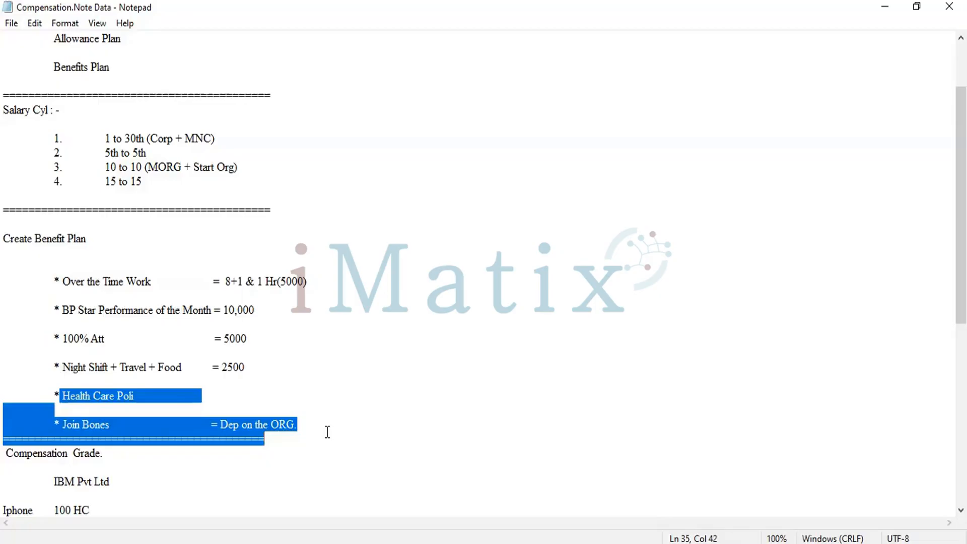
click(328, 432)
scroll(327, 432, down, 1)
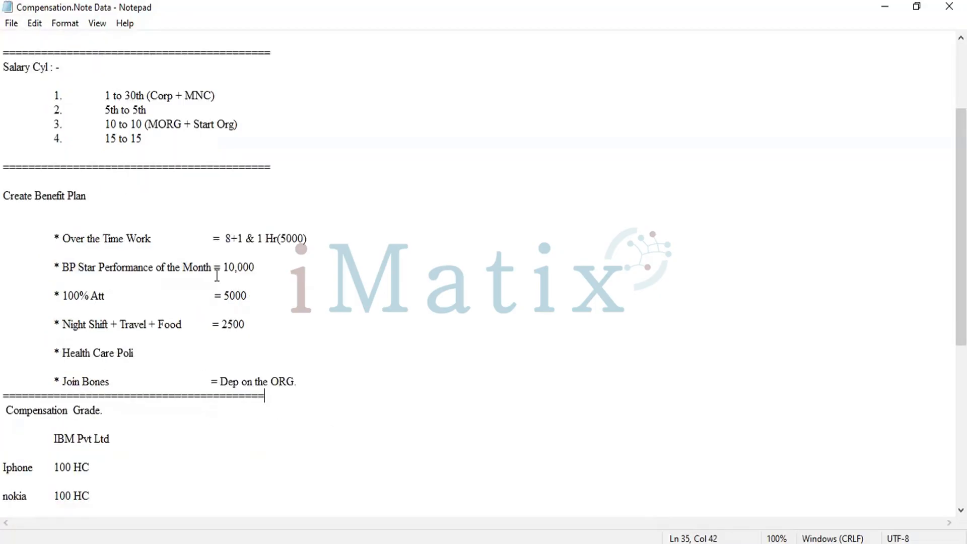
scroll(217, 275, up, 3)
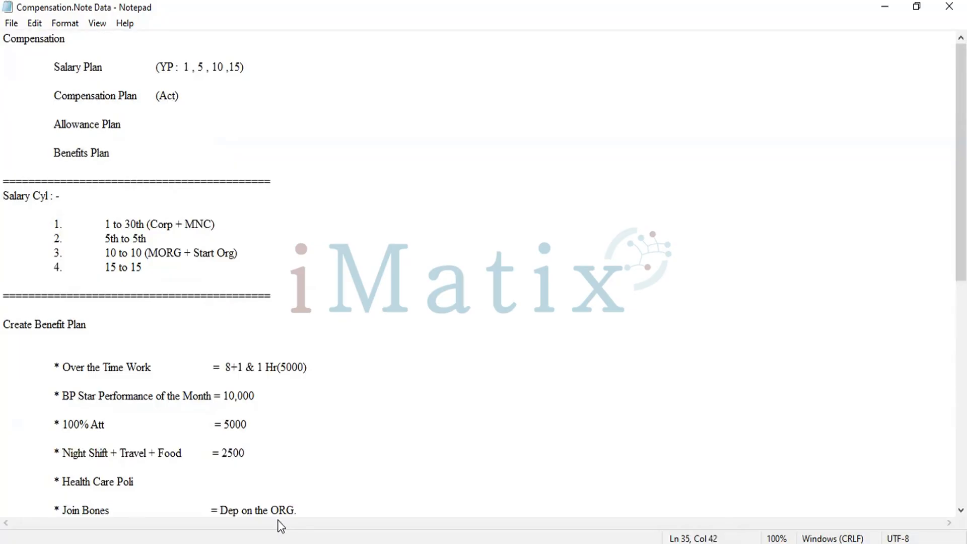
Step: Examine the Compensation Grade section of the notes, including the Iphone, nokia and mi headcounts, the block payouts and the grades
scroll(282, 367, down, 5)
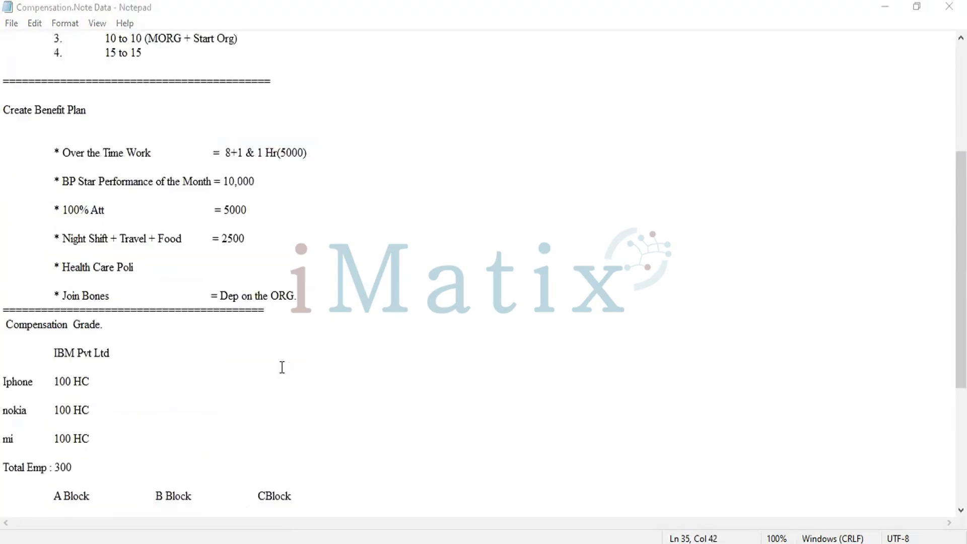
scroll(8, 100, down, 5)
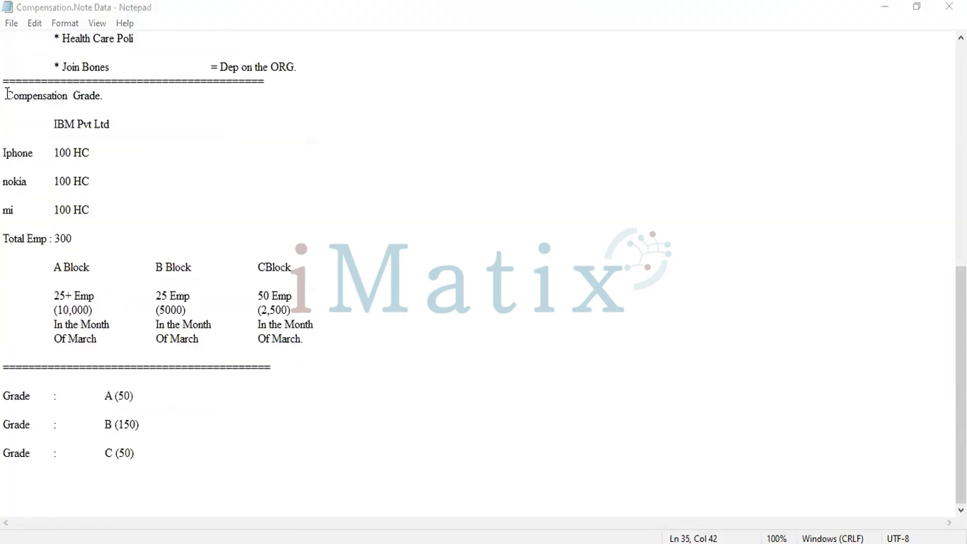
drag(7, 94, 190, 475)
click(190, 476)
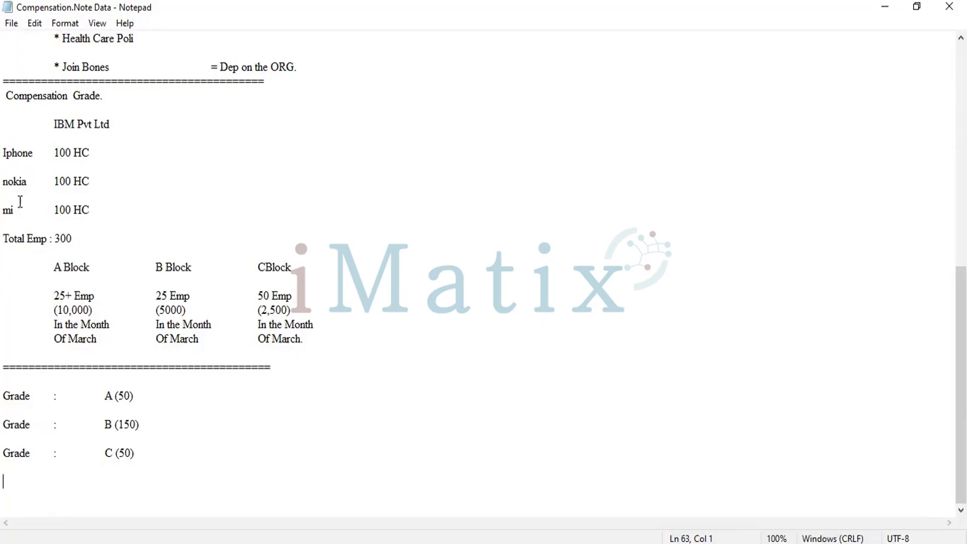
drag(7, 150, 108, 210)
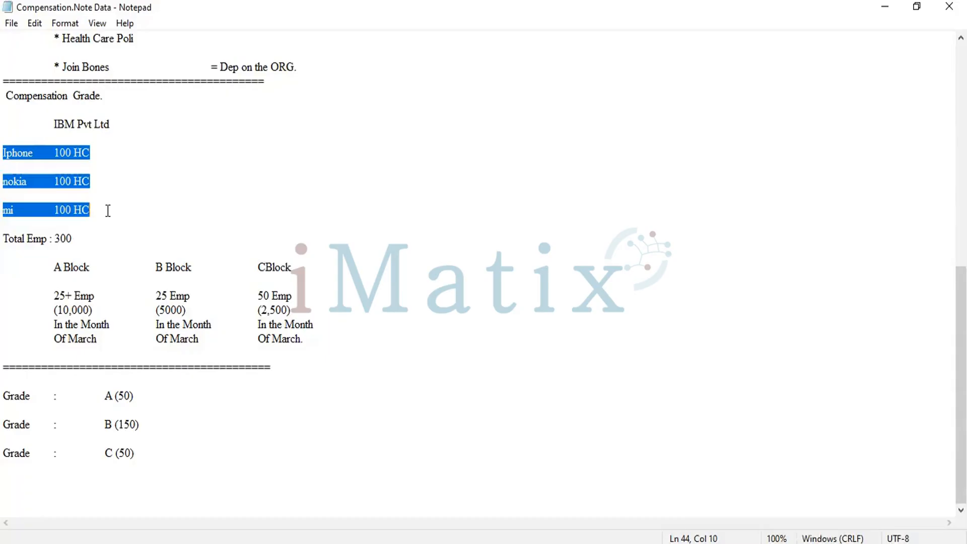
scroll(108, 210, up, 1)
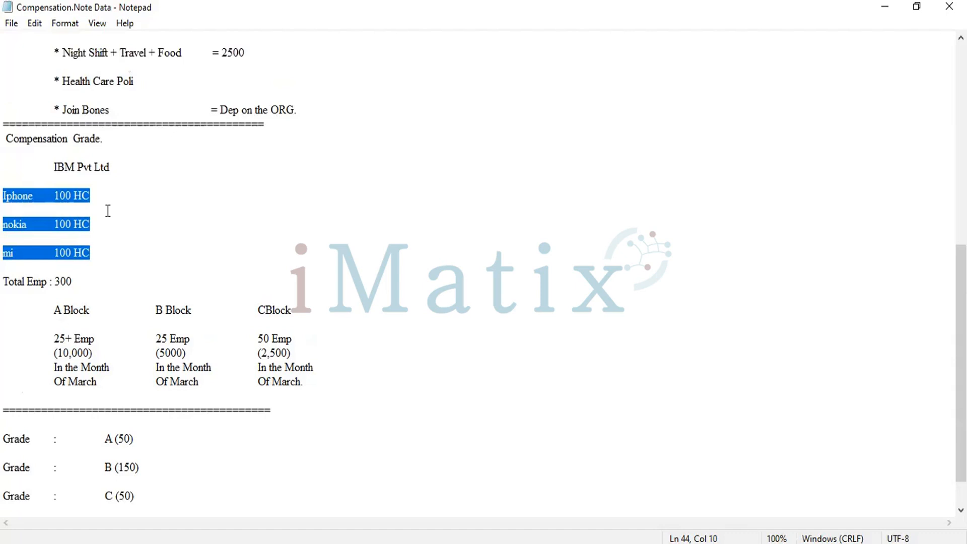
scroll(108, 211, up, 4)
scroll(107, 211, down, 5)
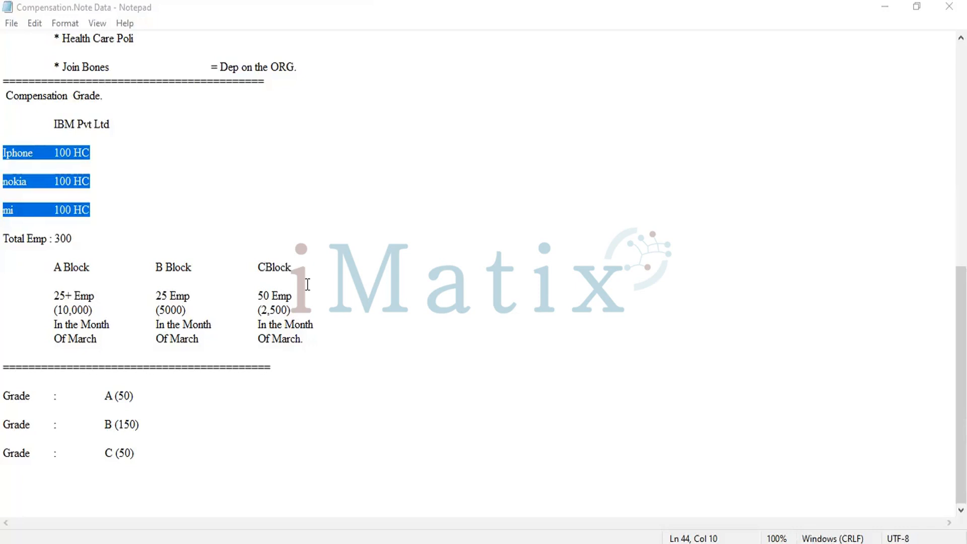
Step: Highlight Salary Plan in the notes' plan list, switch to Workday and open the Create Salary Plan task
scroll(307, 284, up, 10)
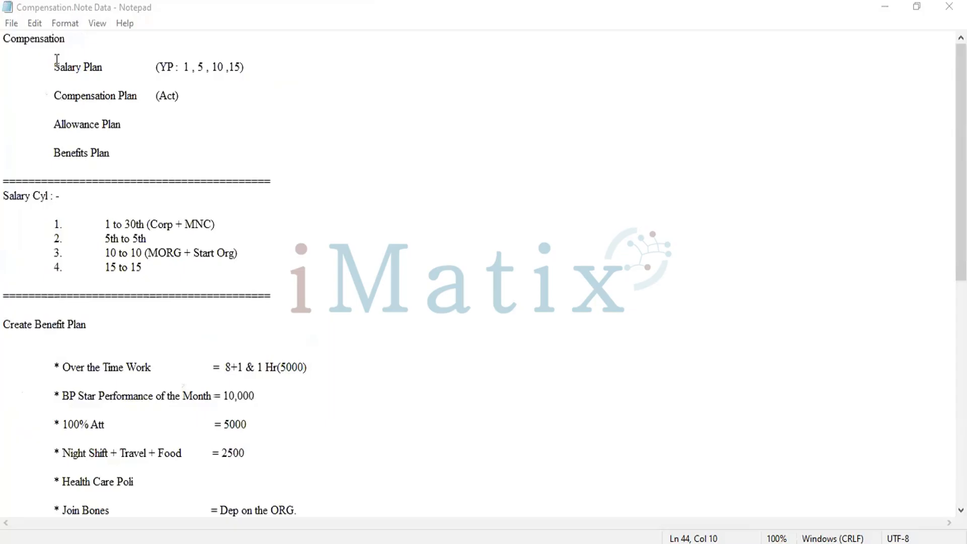
drag(55, 65, 103, 67)
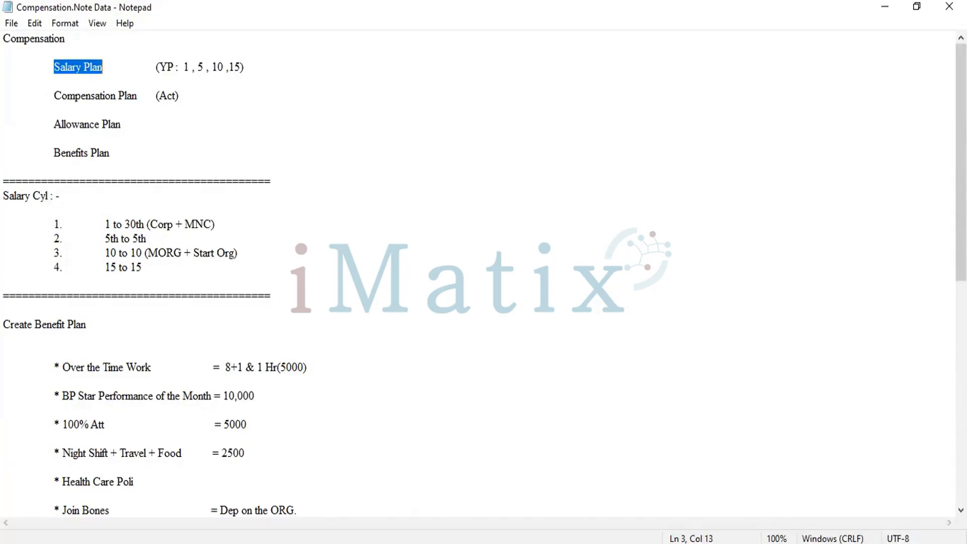
key(alt+Tab)
click(648, 50)
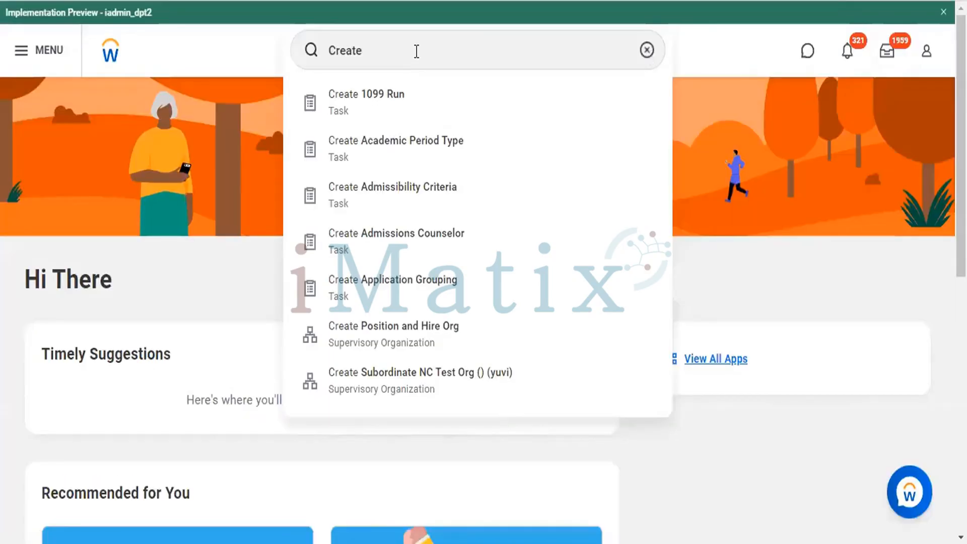
text(Crea)
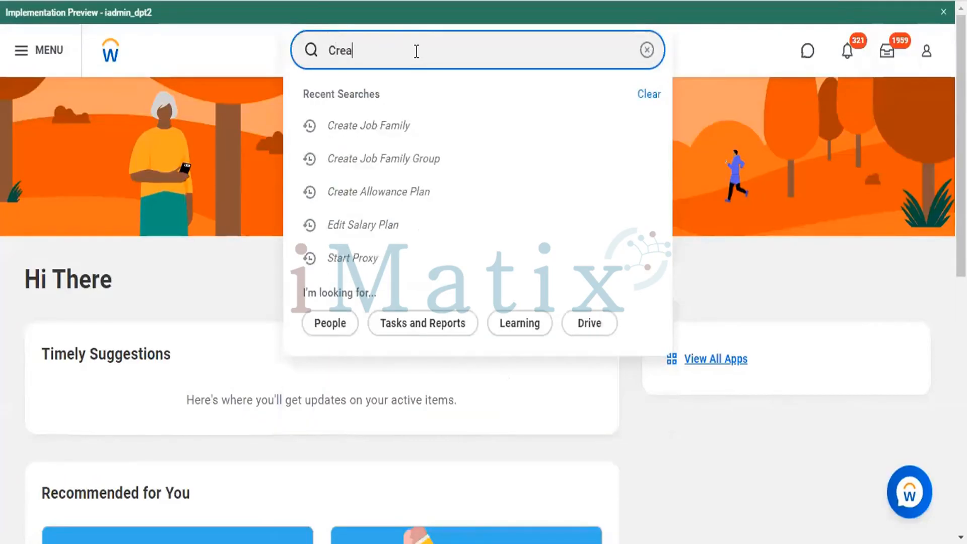
text(te )
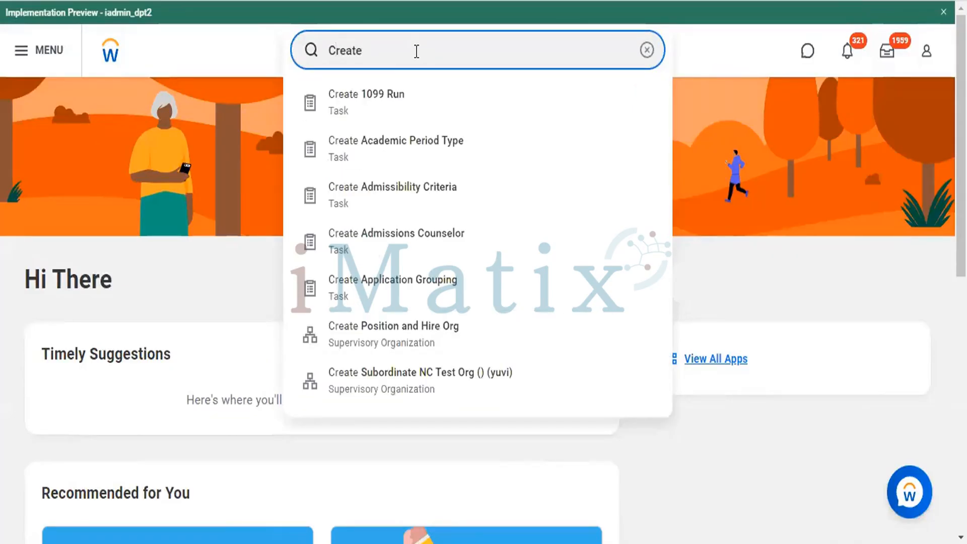
text(sal)
text(ary plan)
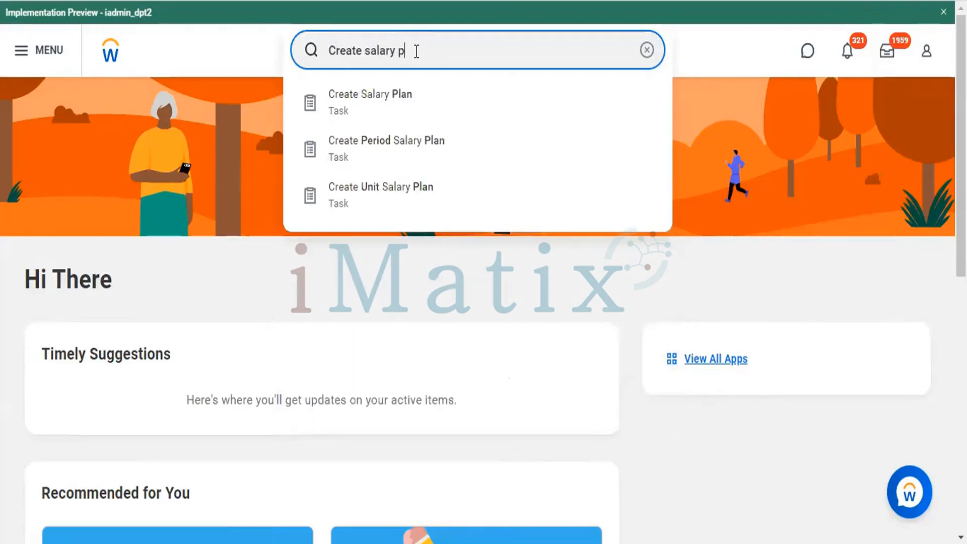
click(334, 121)
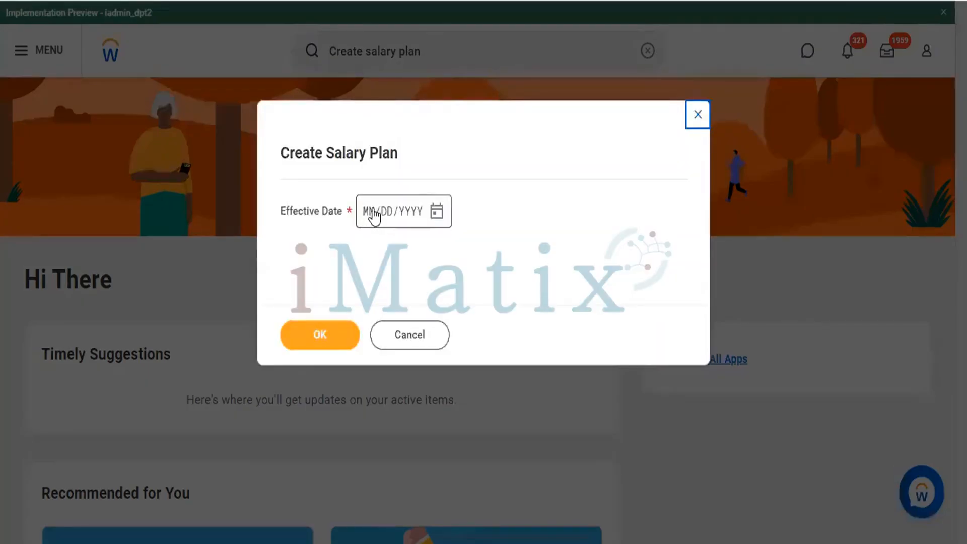
Step: Set the salary plan's Effective Date to 10/18/2022 and continue to the plan details form
click(375, 214)
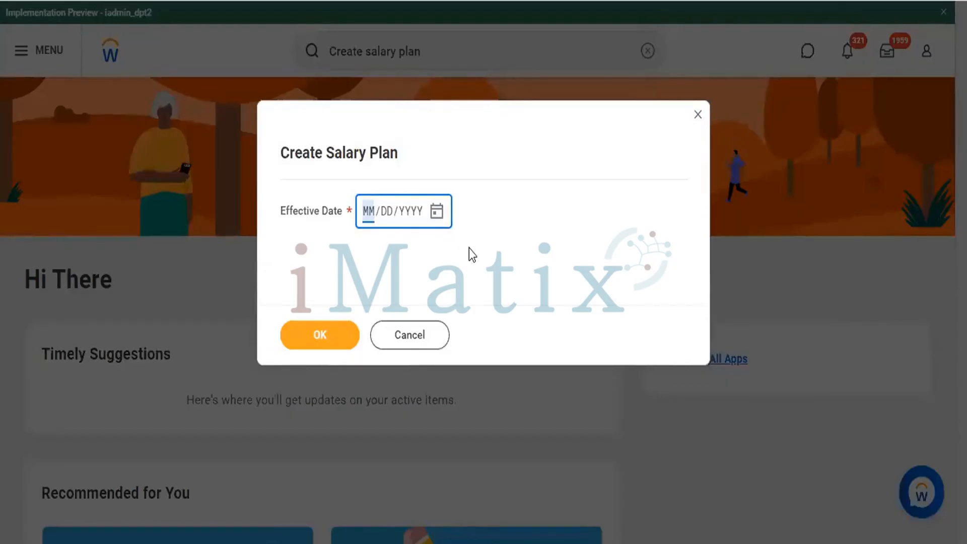
text(12)
key(Left)
text(10/)
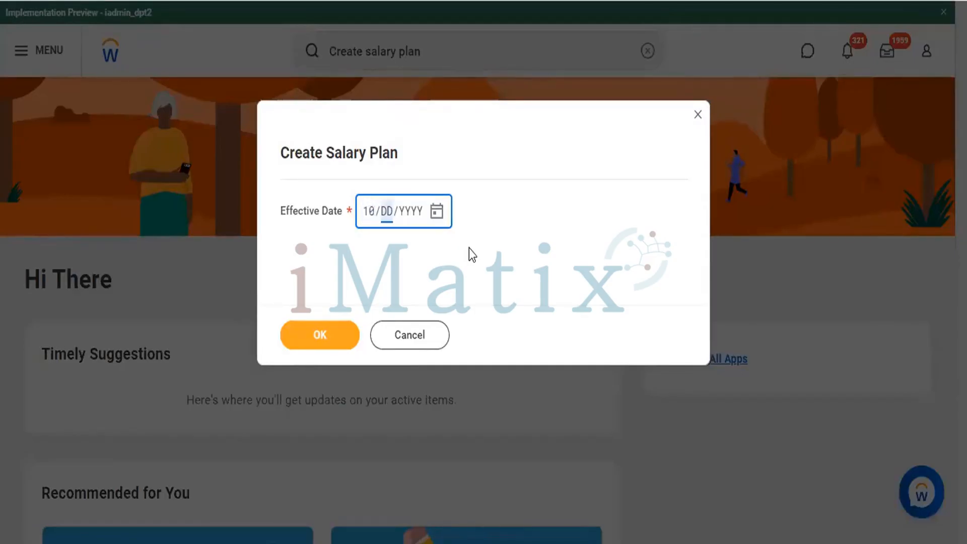
text(18/2022)
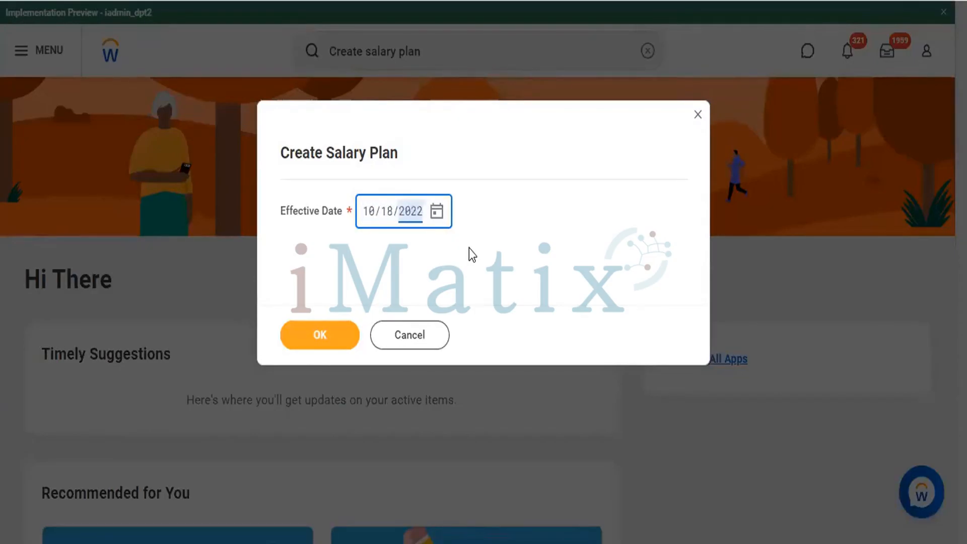
click(319, 345)
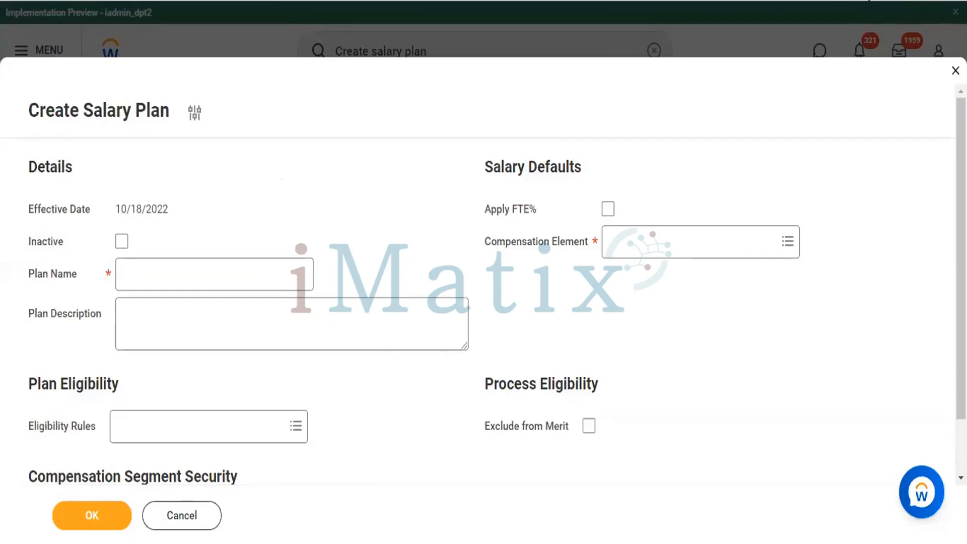
Step: Enter the employee's first name followed by "Salary Plan" as the Plan Name
scroll(271, 212, down, 2)
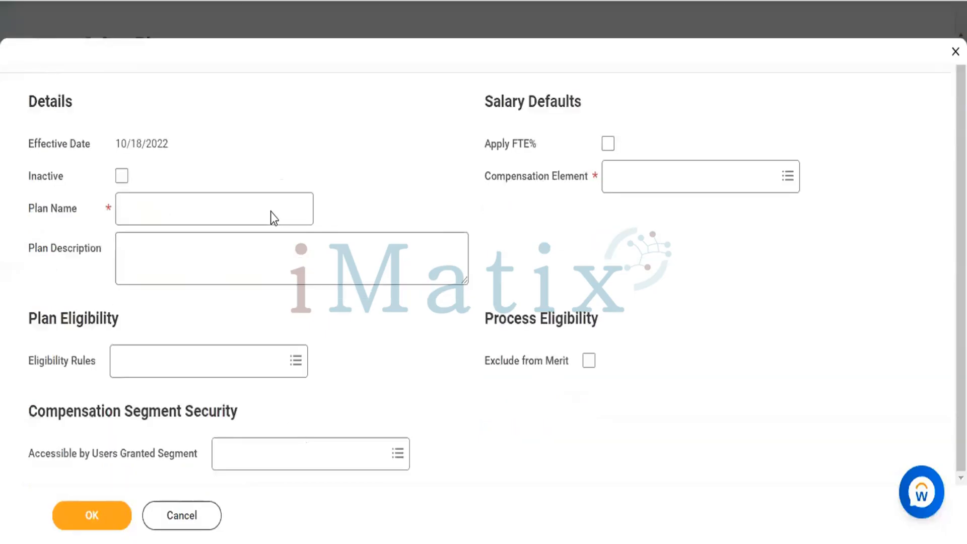
click(214, 209)
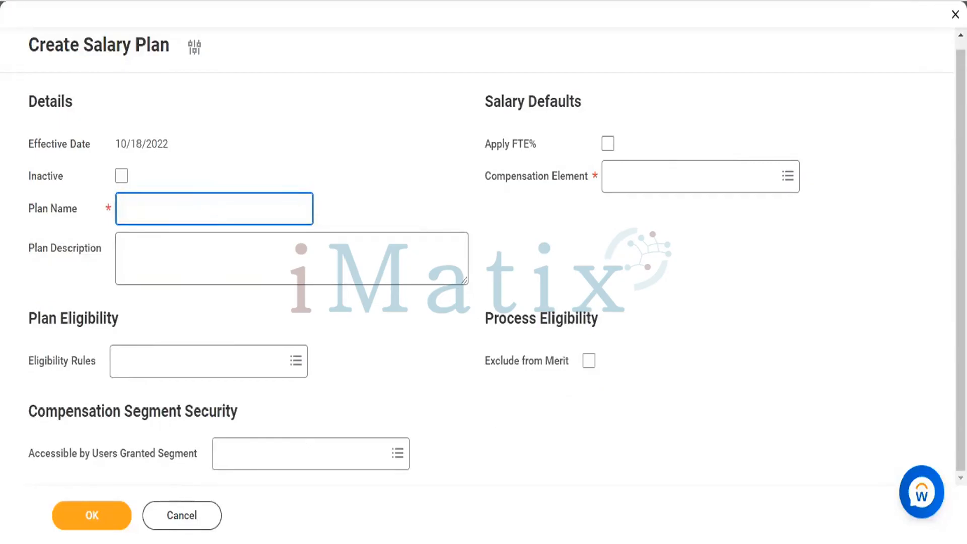
click(187, 177)
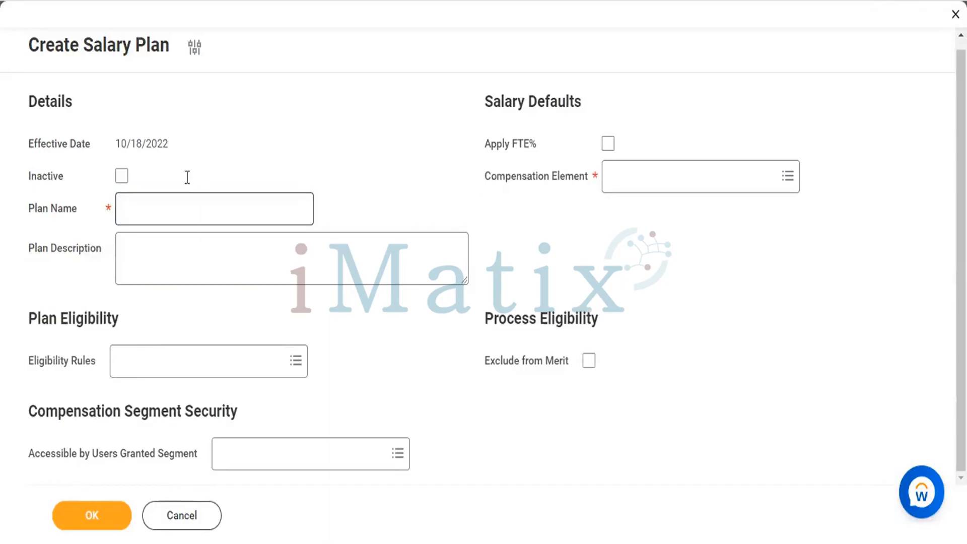
click(187, 198)
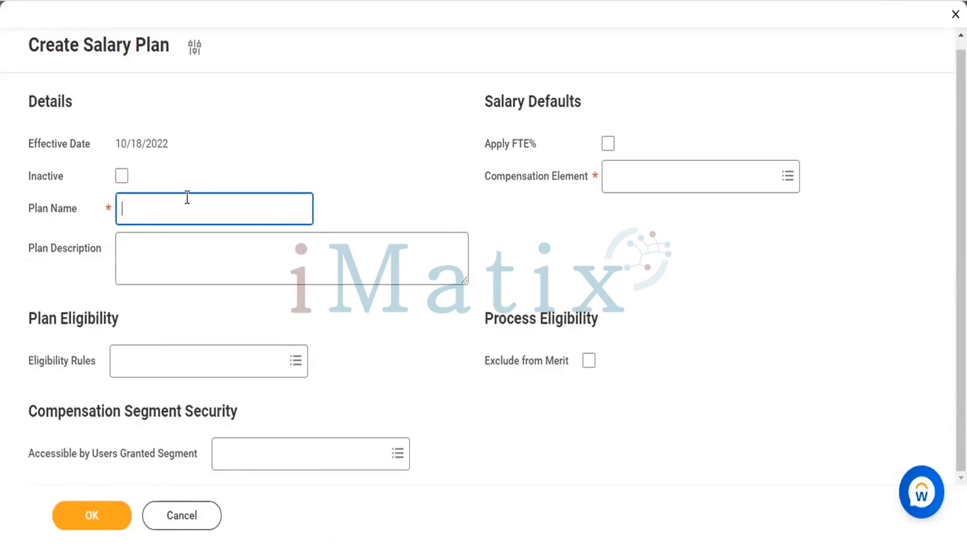
text(M)
text(dhava)
key(BackSpace)
key(BackSpace)
key(BackSpace)
key(BackSpace)
key(BackSpace)
text(adhava s)
key(BackSpace)
text(Salary P)
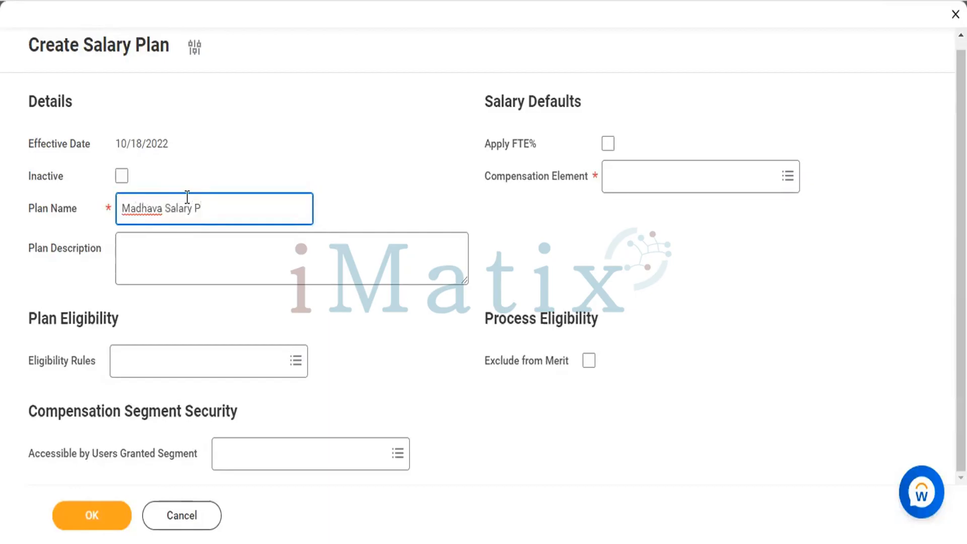
text(lan)
Step: Start the Plan Description with the copied plan name plus "Details:-", accepting the suggested spacing correction, and begin a bulleted list with an asterisk
click(193, 248)
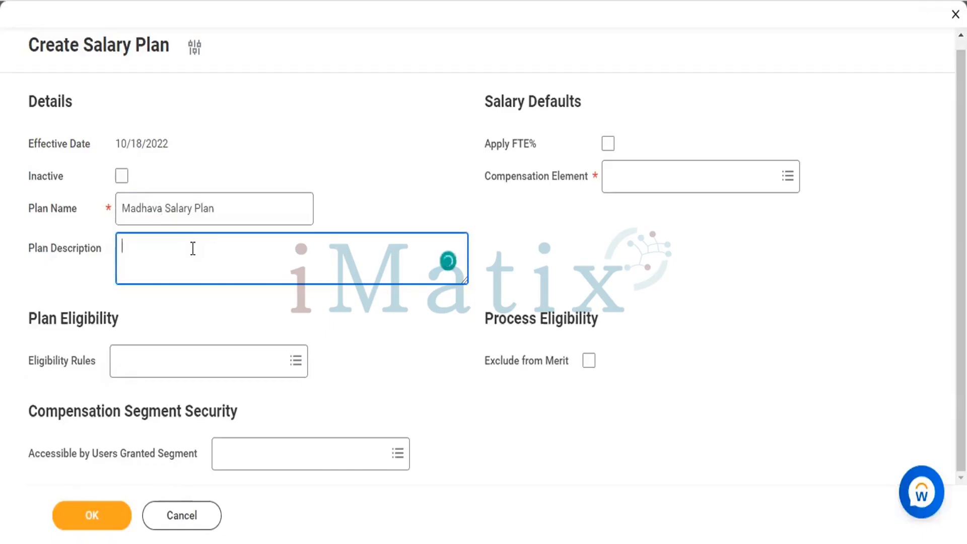
click(243, 207)
key(ctrl+a)
key(ctrl+c)
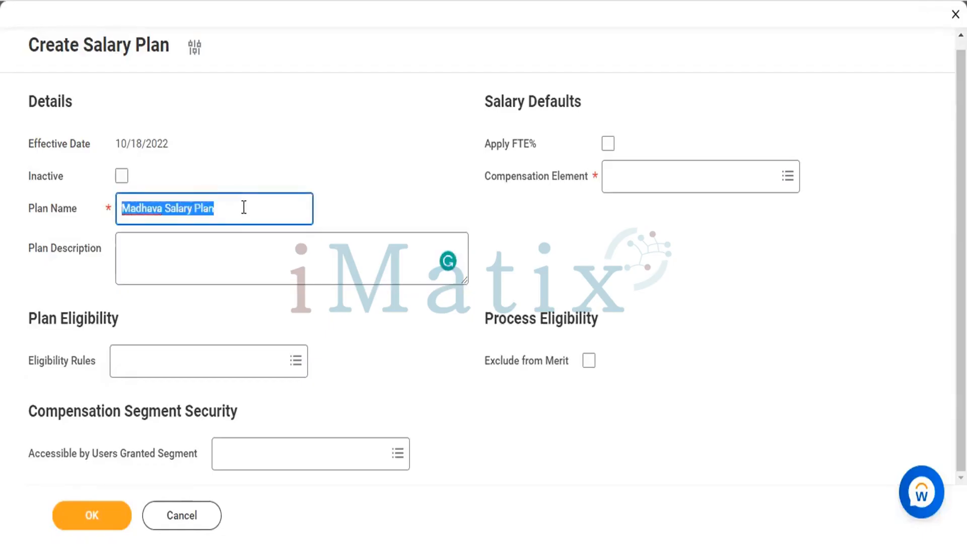
click(200, 246)
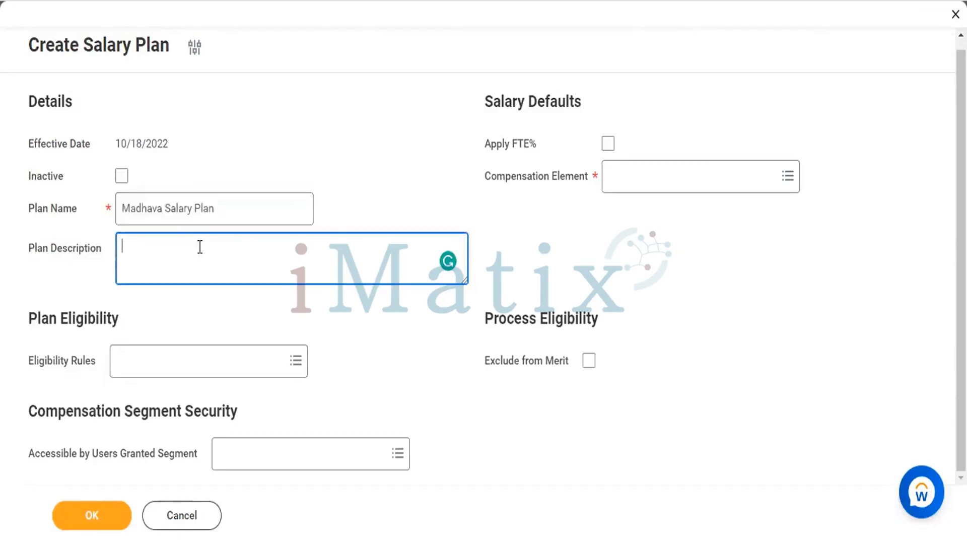
key(ctrl+v)
text(Deta)
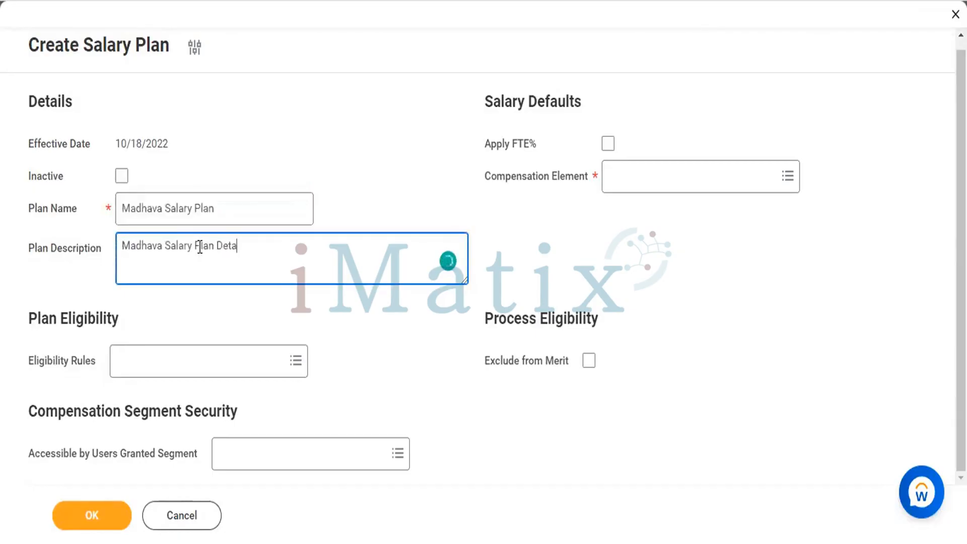
text(ils :-)
key(Return)
key(Return)
text(*)
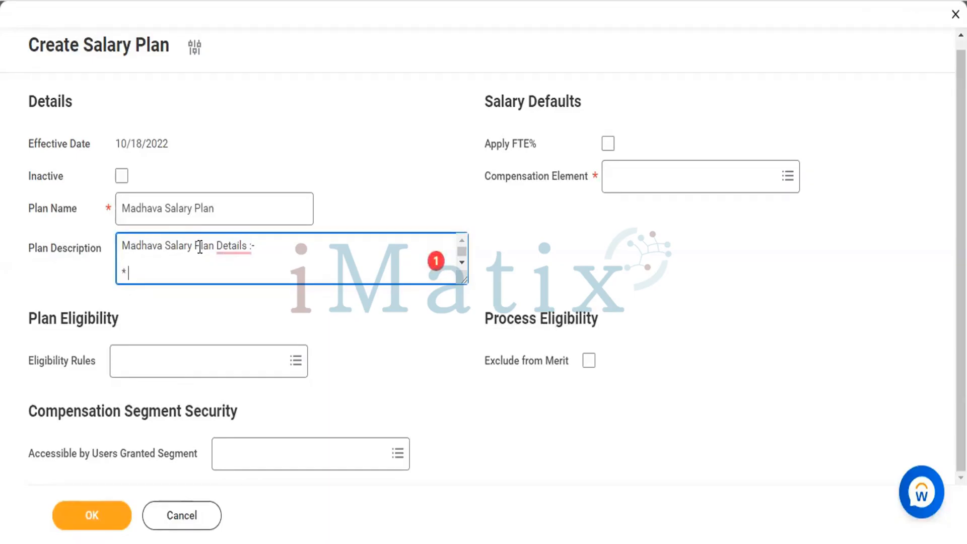
mouse_move(231, 246)
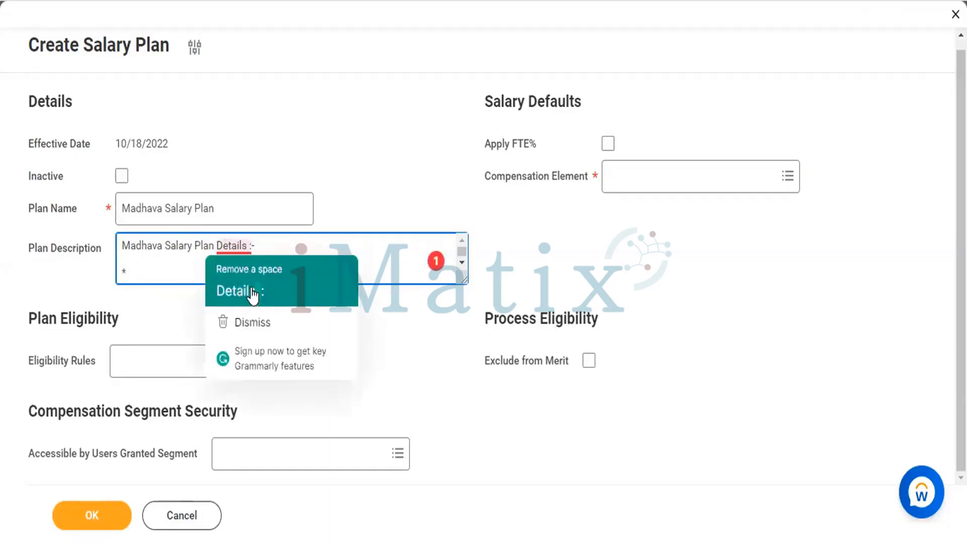
click(253, 289)
Step: Complete the first bulleted line of the Plan Description as "Agent Emp ID" followed by a colon and the agent's employee ID
click(175, 268)
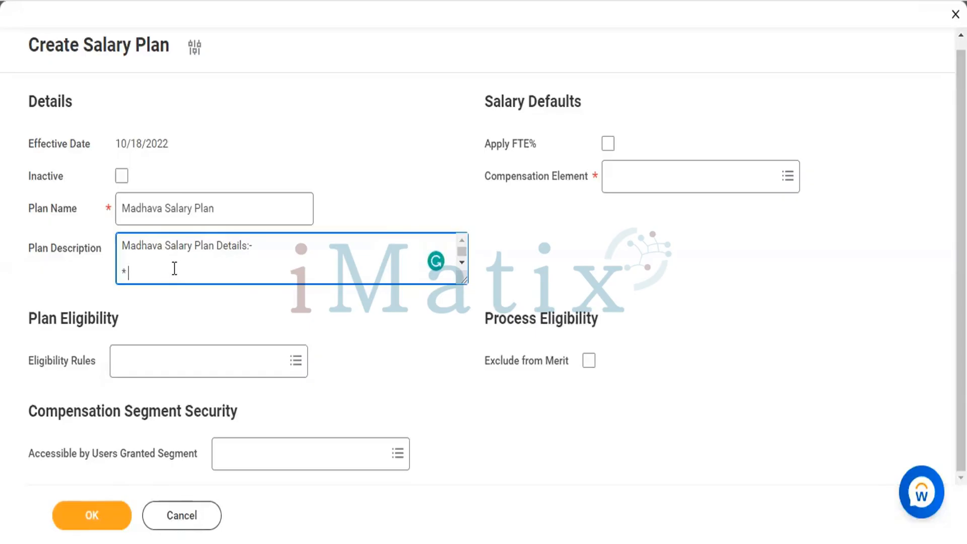
text(aGENT)
key(BackSpace)
key(BackSpace)
key(BackSpace)
key(BackSpace)
key(BackSpace)
text(Agent Emp ID)
key(BackSpace)
key(BackSpace)
key(BackSpace)
key(BackSpace)
key(Return)
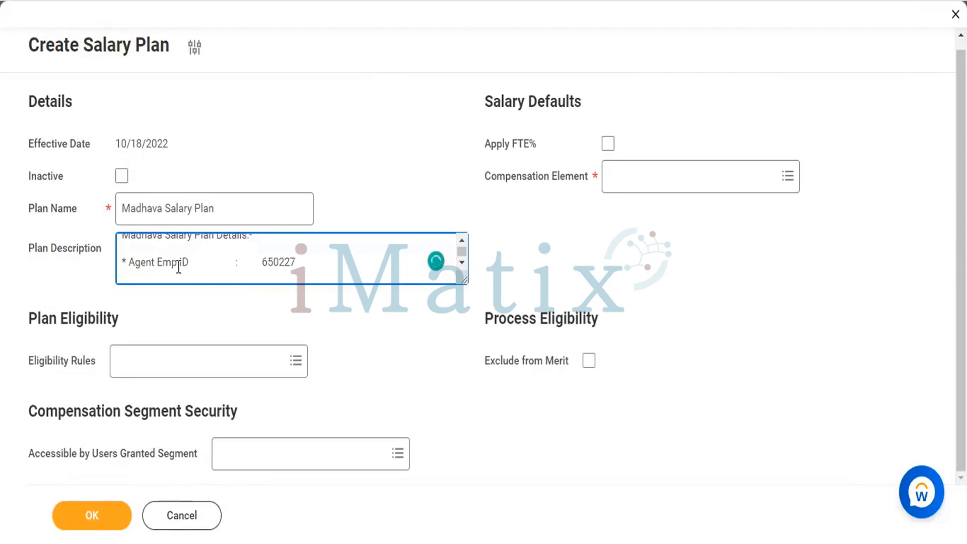
Step: Add a bulleted "Agent Name" line to the Plan Description with the agent's name
text(* )
text(Agen)
text(t )
text(N)
key(BackSpace)
text(Name               :      Madh)
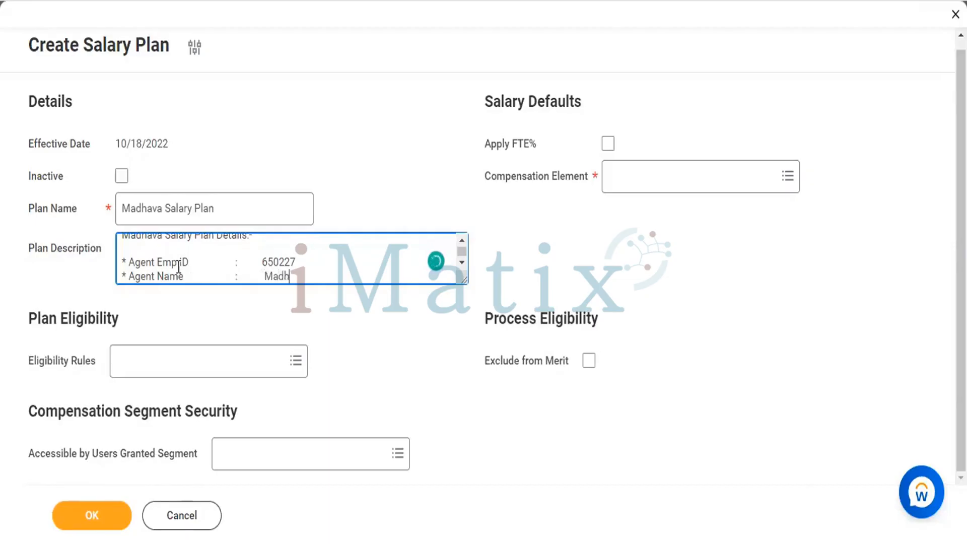
text(ava k)
key(Return)
Step: Add a bulleted "Agent Project" line to the Plan Description with the value HR Team
text(*)
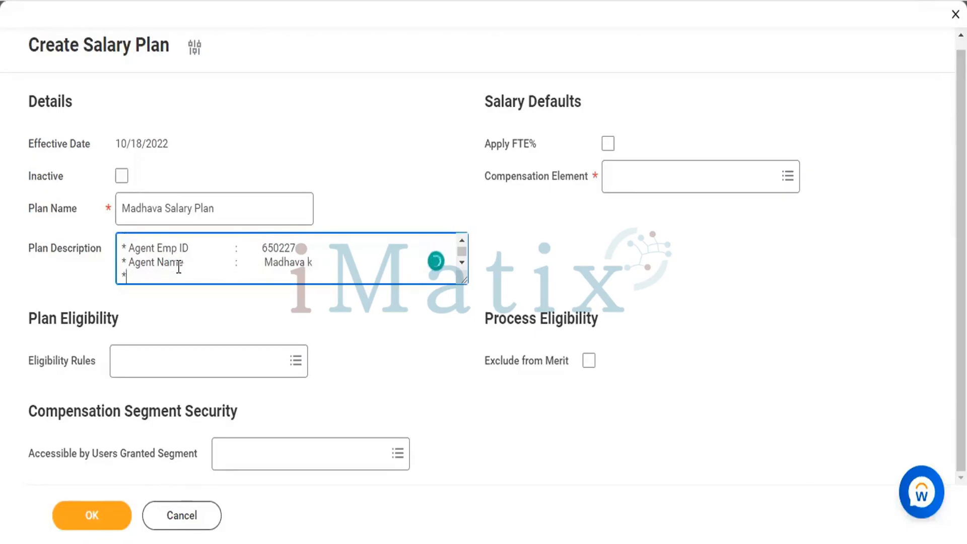
text( Agent Pro)
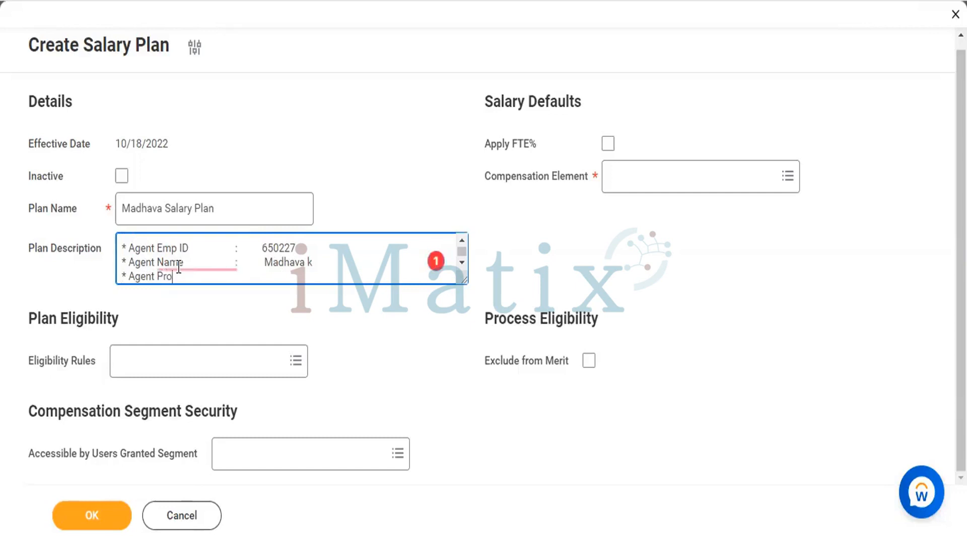
key(BackSpace)
key(BackSpace)
text(Project     :)
text(HR Team)
key(Return)
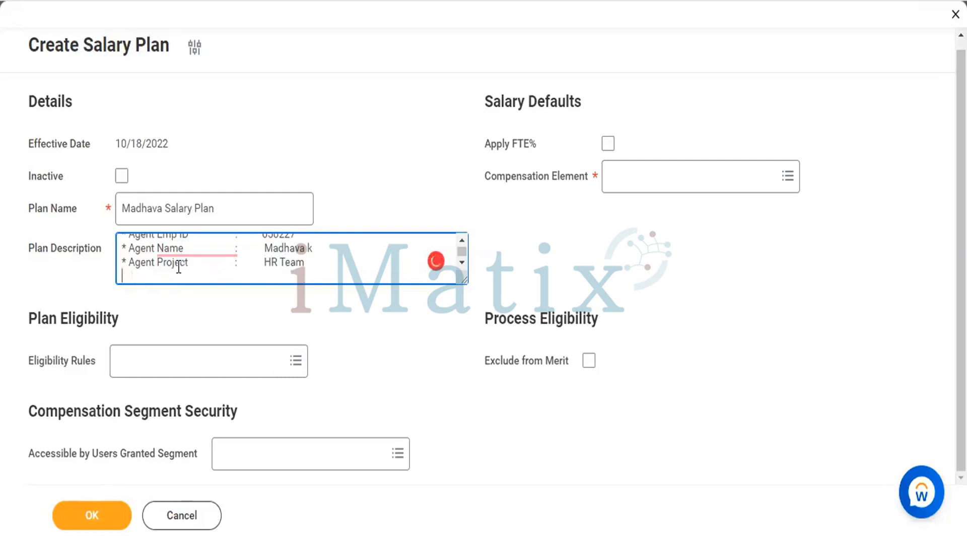
Step: Add a bulleted "Agent RM" line to the Plan Description with the RM's name
text(* a)
key(BackSpace)
text(Agent)
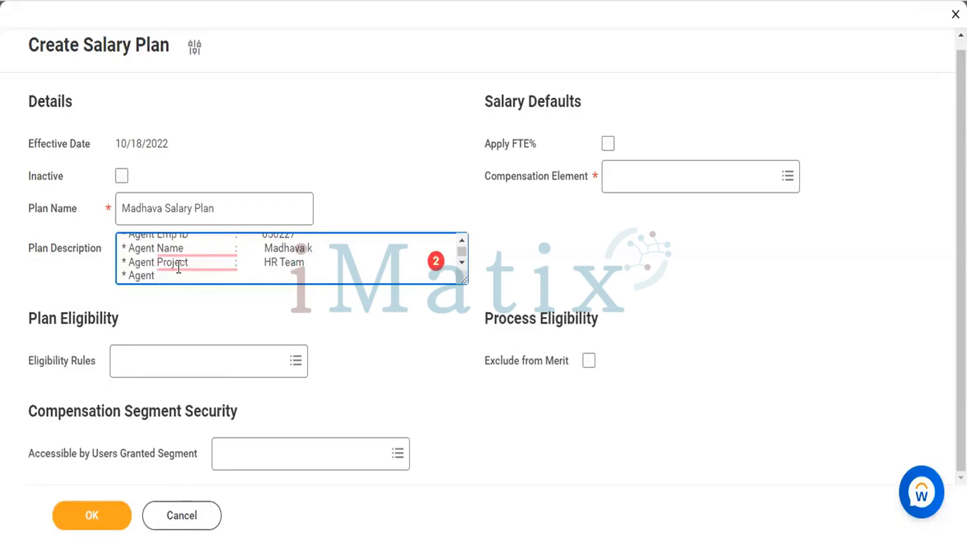
text(RM             :         S)
key(BackSpace)
text(Suresh)
key(Return)
Step: Add a bulleted "Agent TL" line to the Plan Description with the TL's full name
text(* )
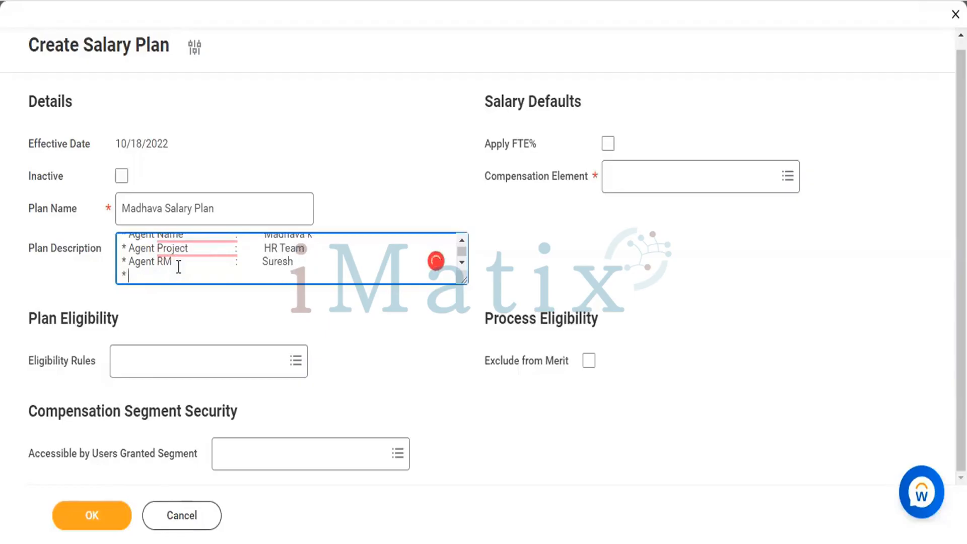
text(Agent)
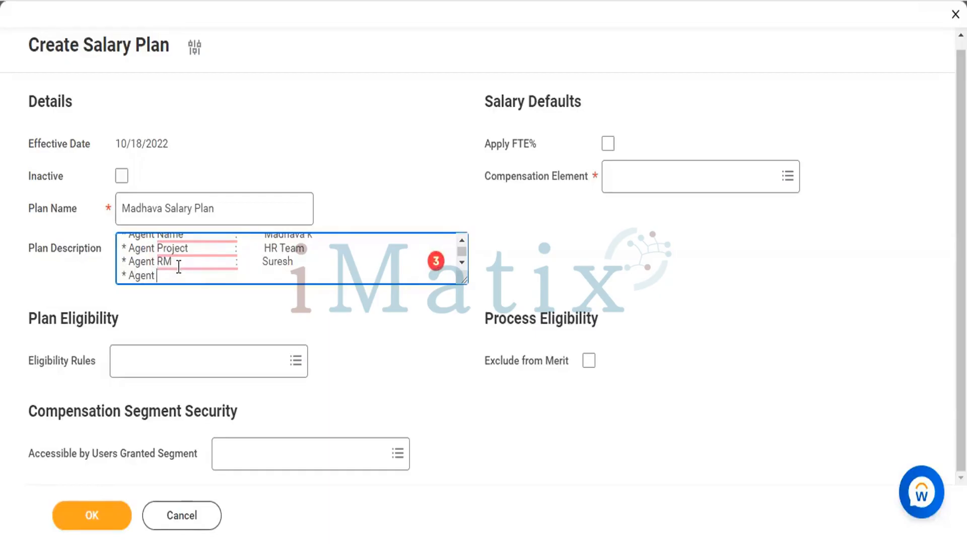
text(T)
text(L                   )
text(    :)
text(          Teja)
key(BackSpace)
key(BackSpace)
key(BackSpace)
key(BackSpace)
key(Return)
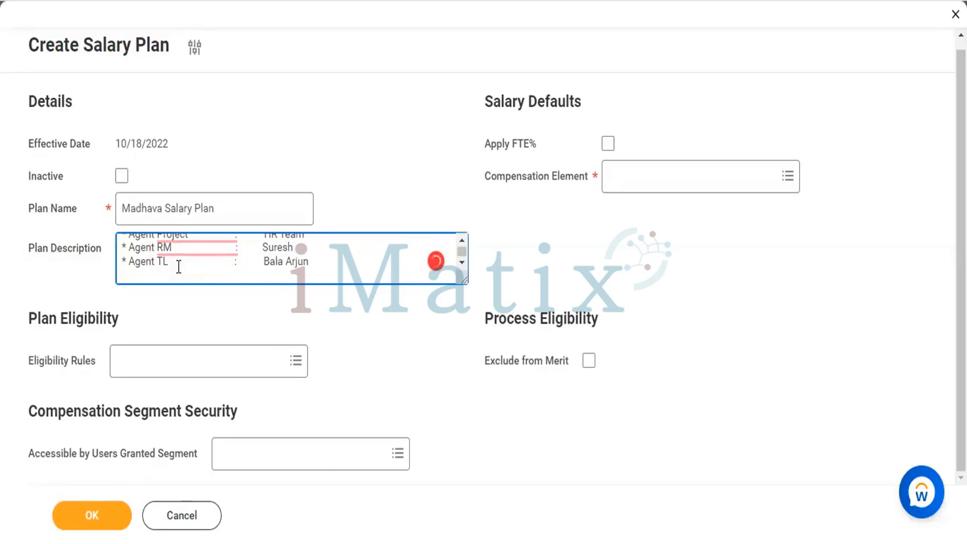
key(BackSpace)
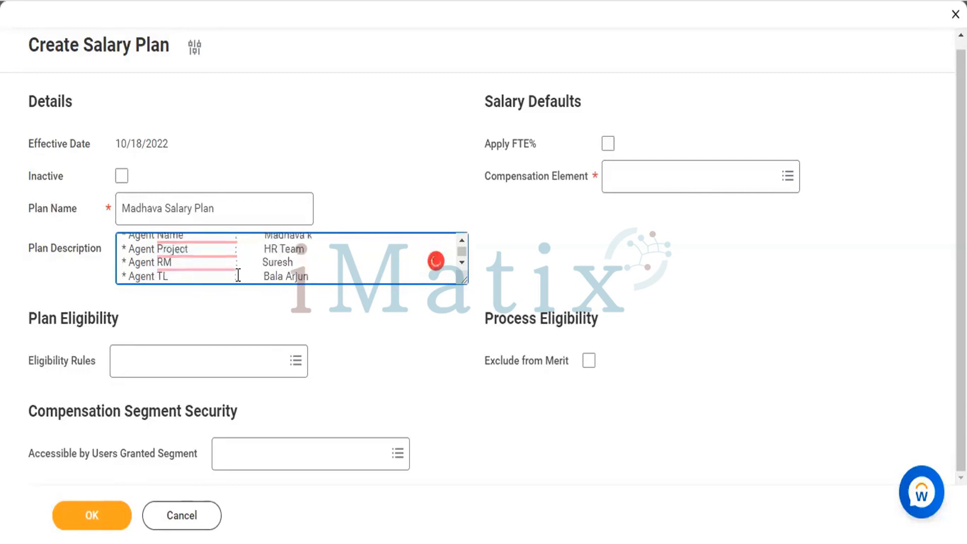
key(Return)
Step: Add a bulleted "Branch" line to the Plan Description with the value HYD741236
text(*)
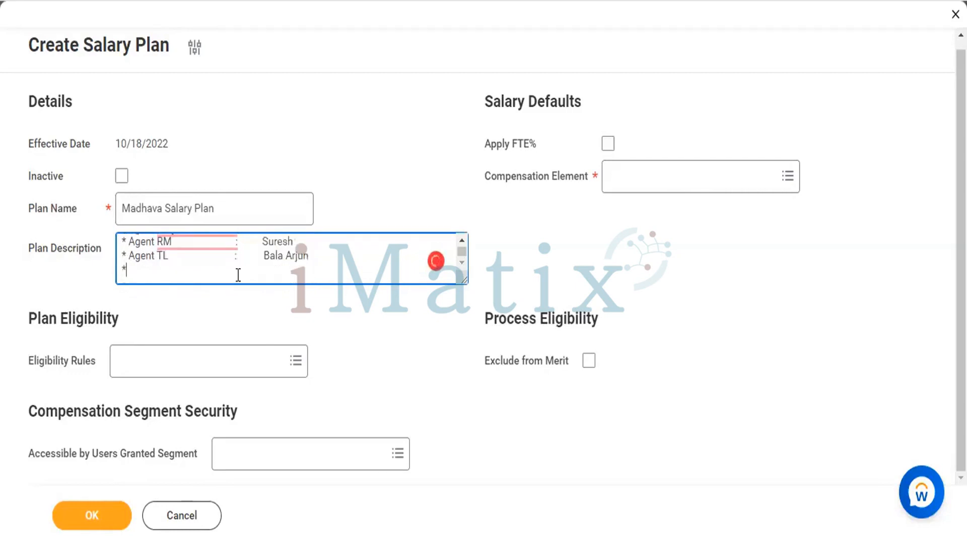
text( Branch)
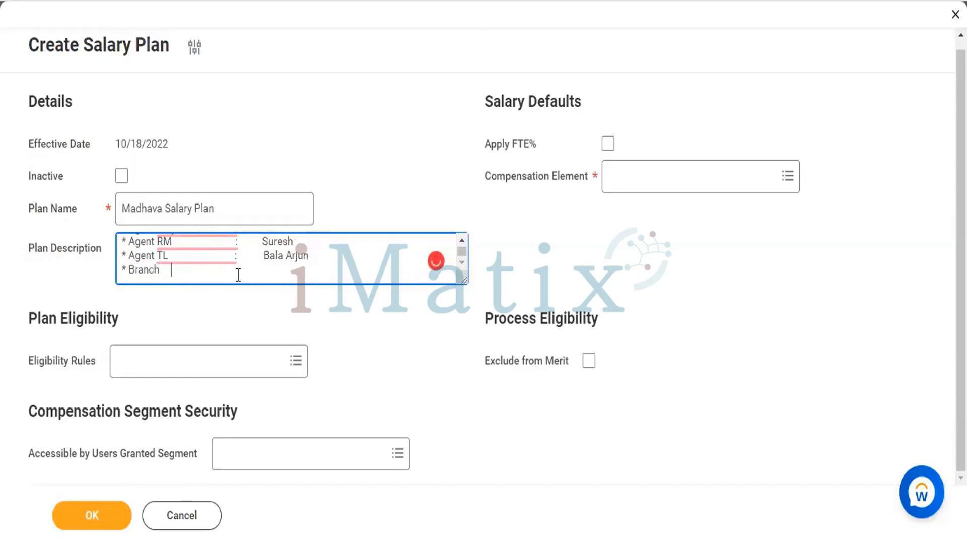
text(     :        HYD741236)
key(Return)
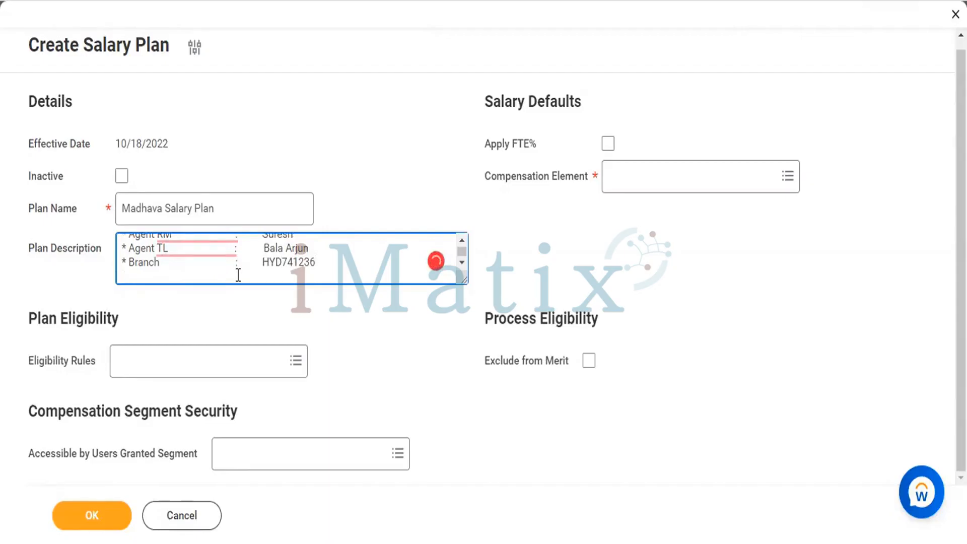
Step: Insert a separator line of equals signs below the agent details, with a blank line before and after it
key(Return)
text(====================)
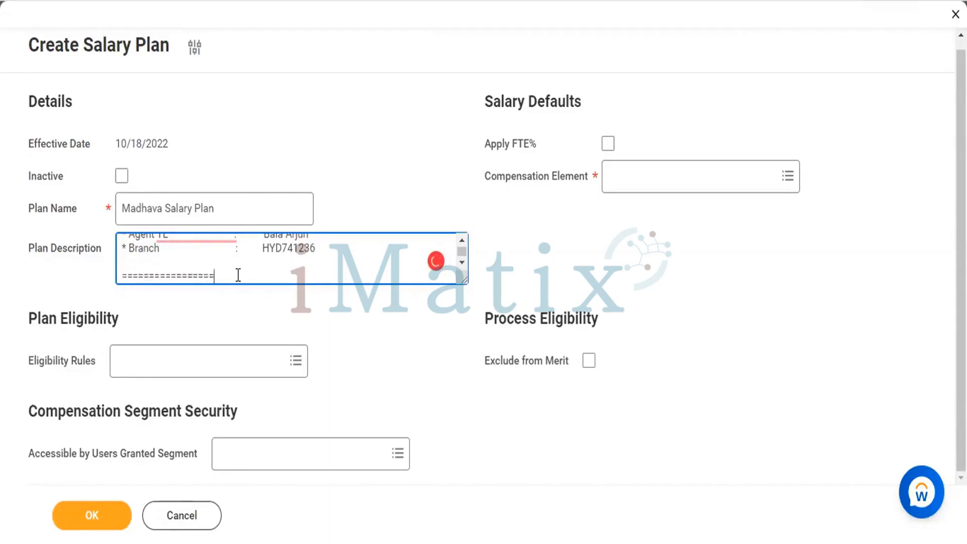
text(================)
key(Return)
key(Return)
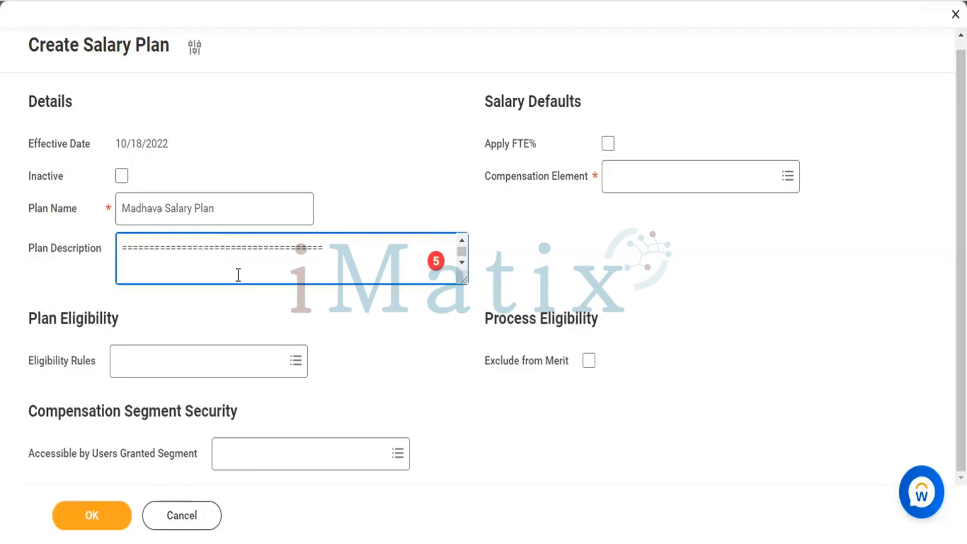
Step: Add the heading "Account Details :-" below the separator line in the Plan Description
text(Account Details)
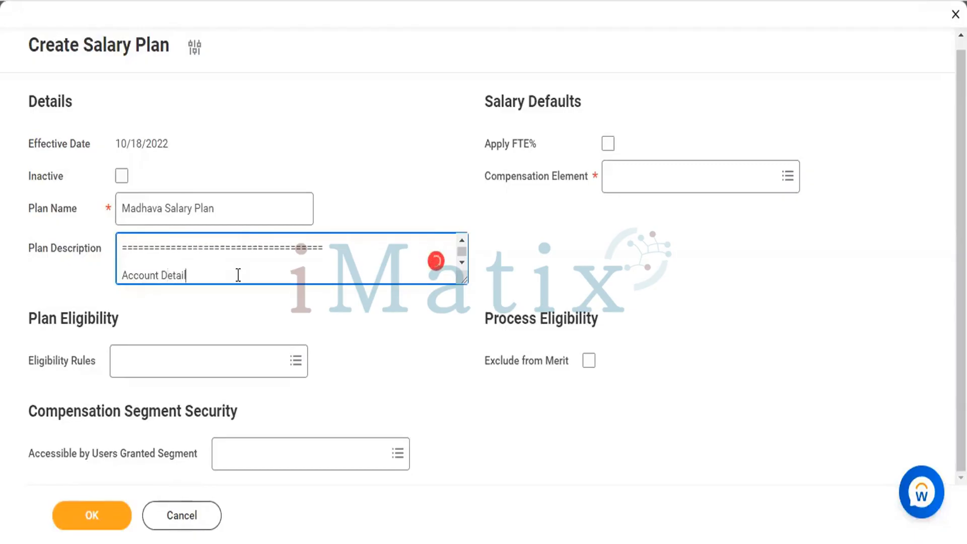
key(Return)
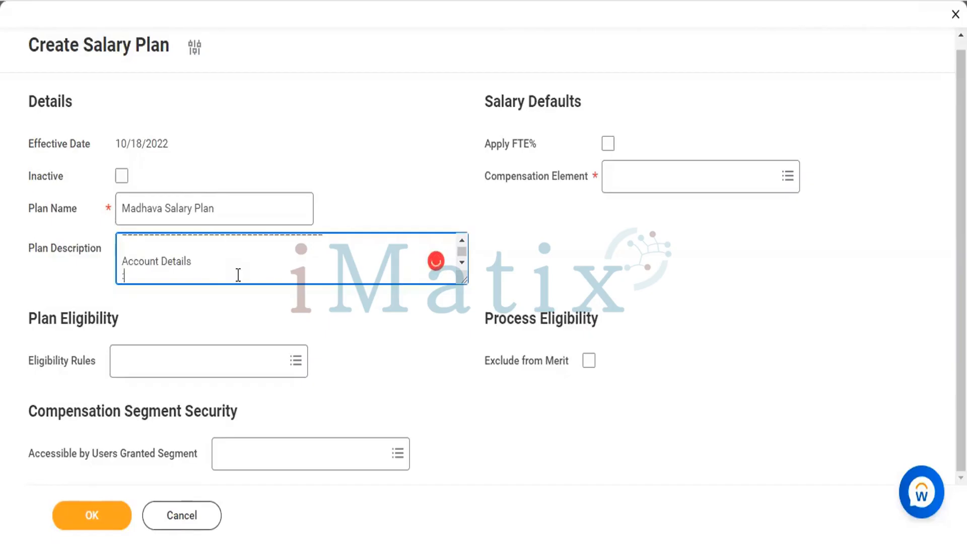
key(BackSpace)
text(:-)
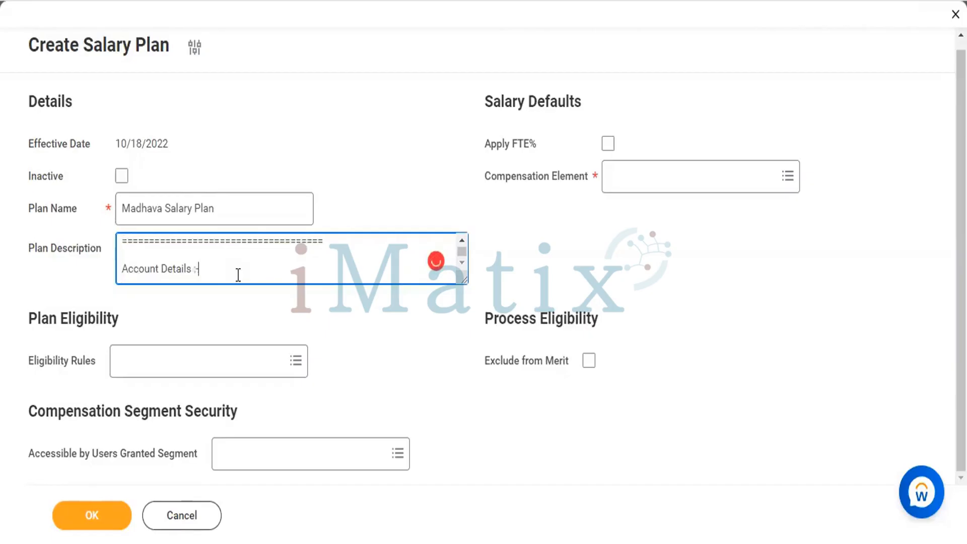
key(Return)
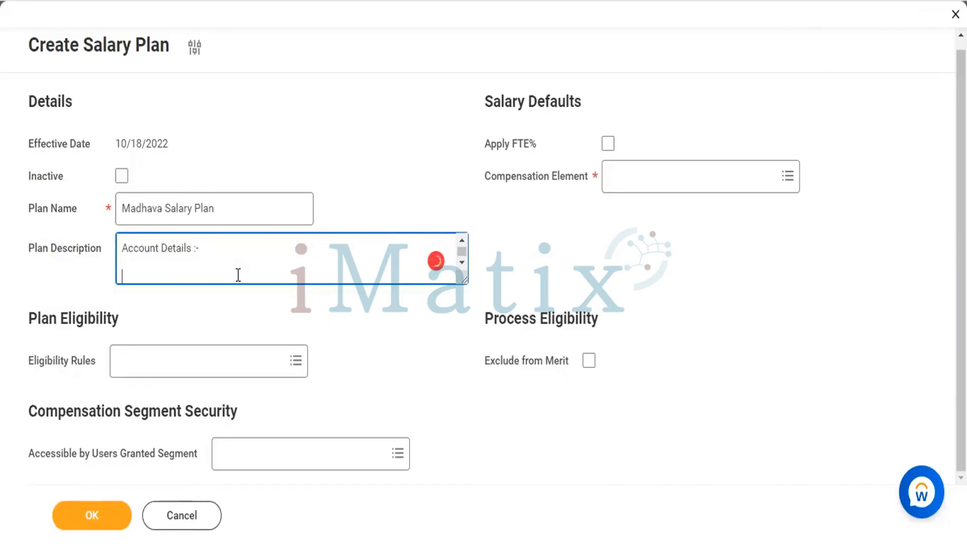
Step: Add an "Account Number" label line under the Account Details heading
text(Account Number)
key(Return)
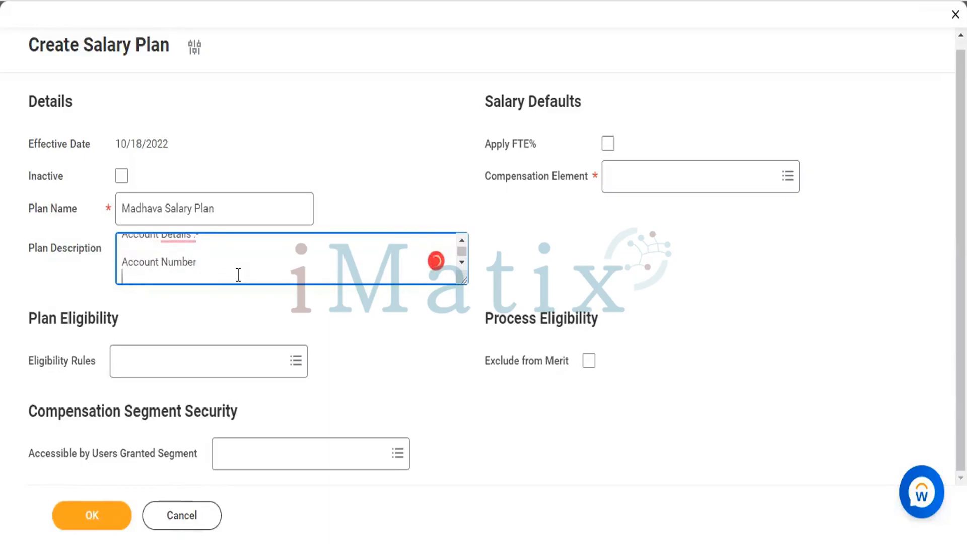
Step: Add an "IFSC Code" label line below the Account Number line
text(IFSC Code)
key(Return)
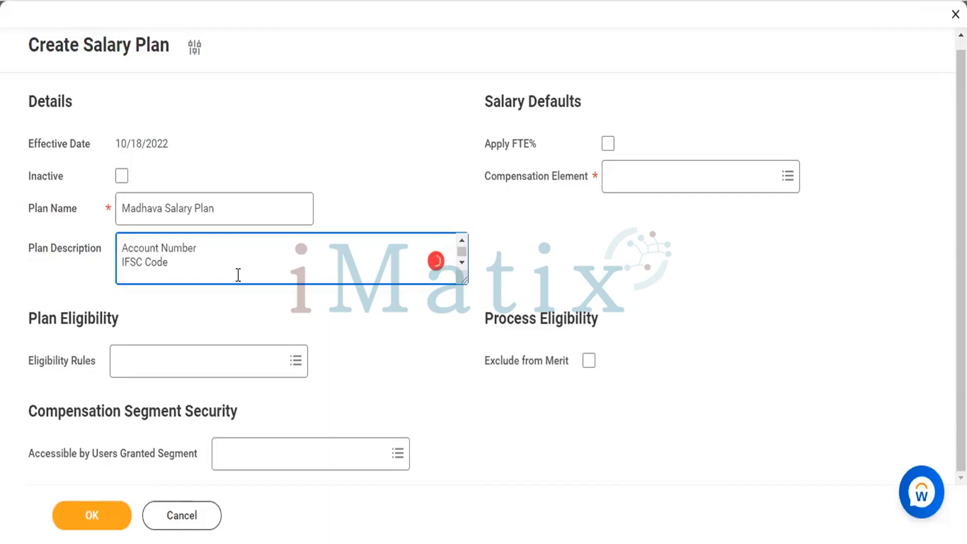
Step: Add a "Branch Details" label line below the IFSC Code line in the Plan Description
text(B)
key(BackSpace)
text(B)
key(BackSpace)
text(B)
key(BackSpace)
text(Branch Details)
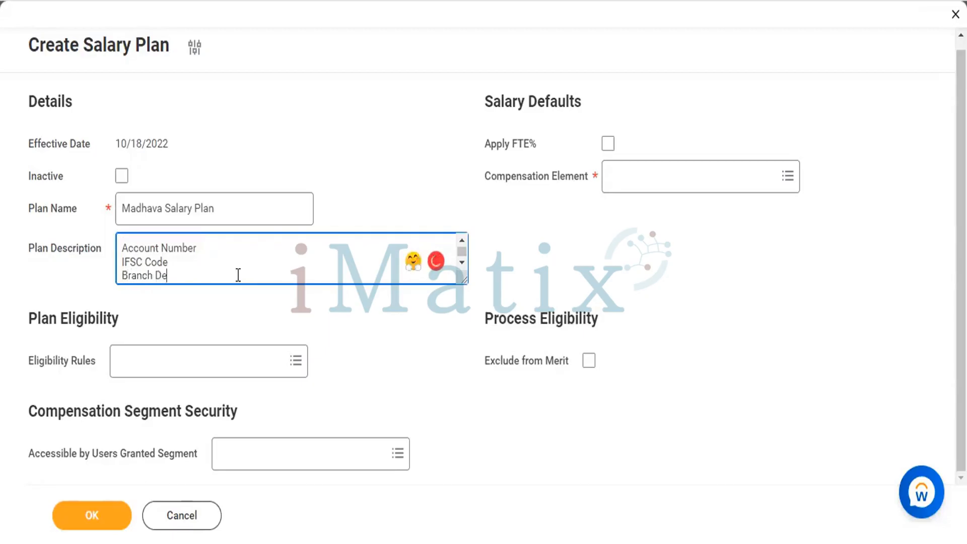
key(Return)
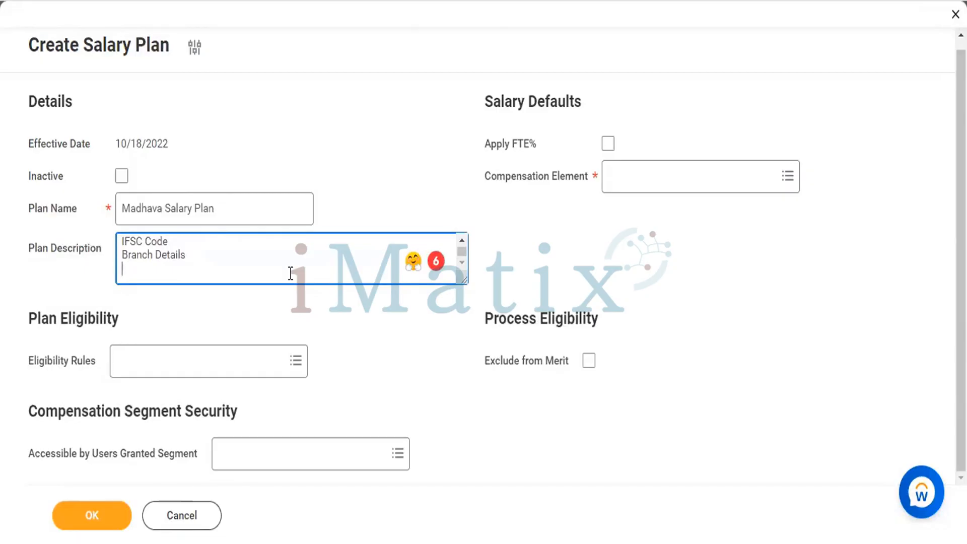
Step: Add a "* CTC" line with the value 10,00.000 below the Branch line in the Plan Description
scroll(290, 273, up, 4)
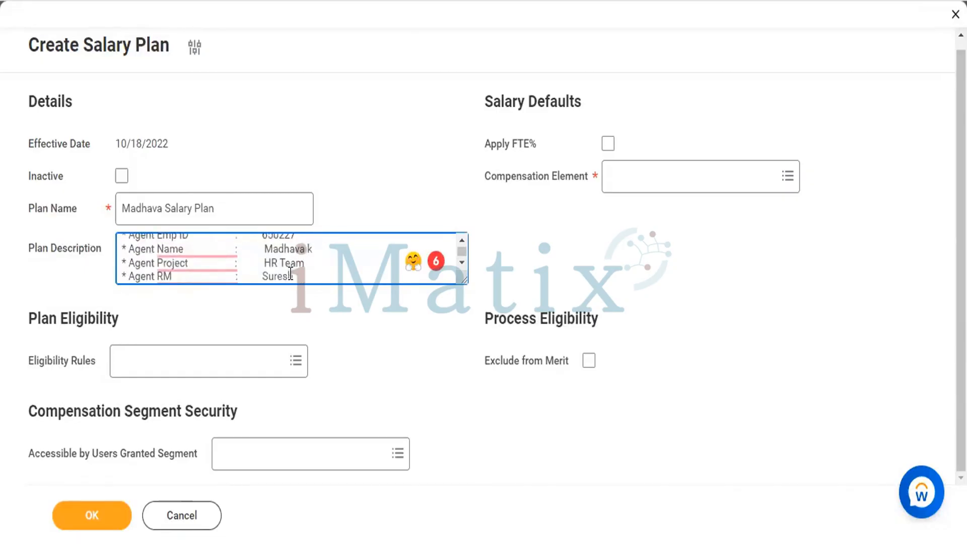
scroll(291, 274, down, 3)
scroll(291, 273, up, 2)
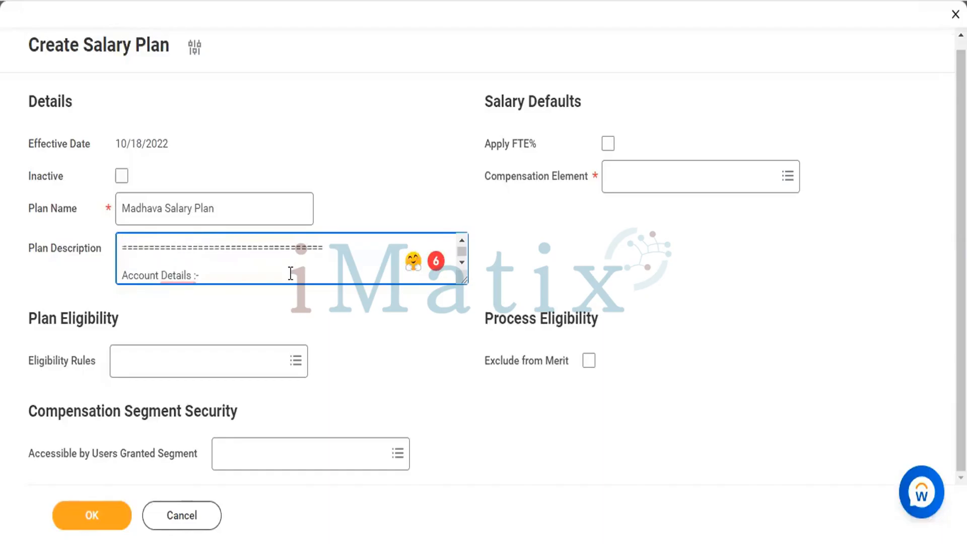
scroll(290, 273, down, 3)
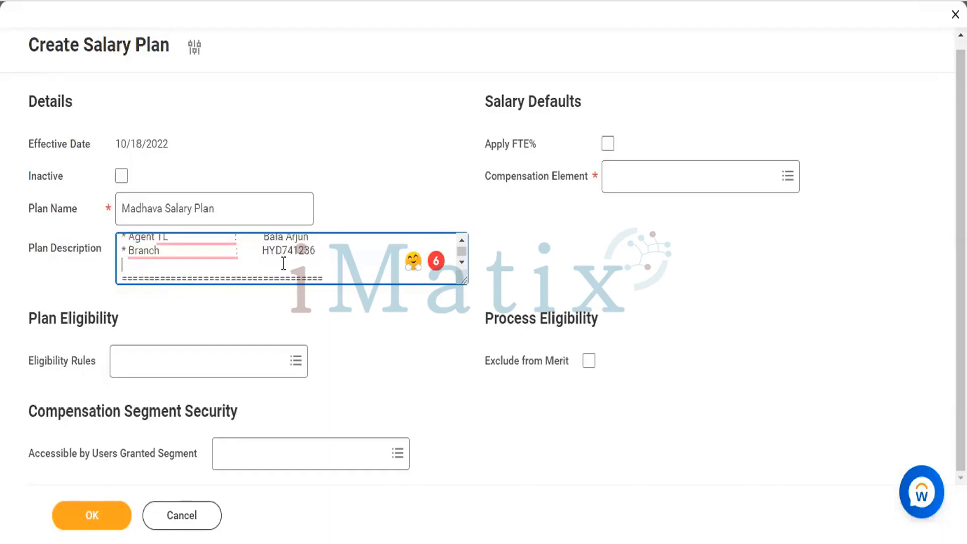
text(* CTC                                :          10,00,000)
key(Return)
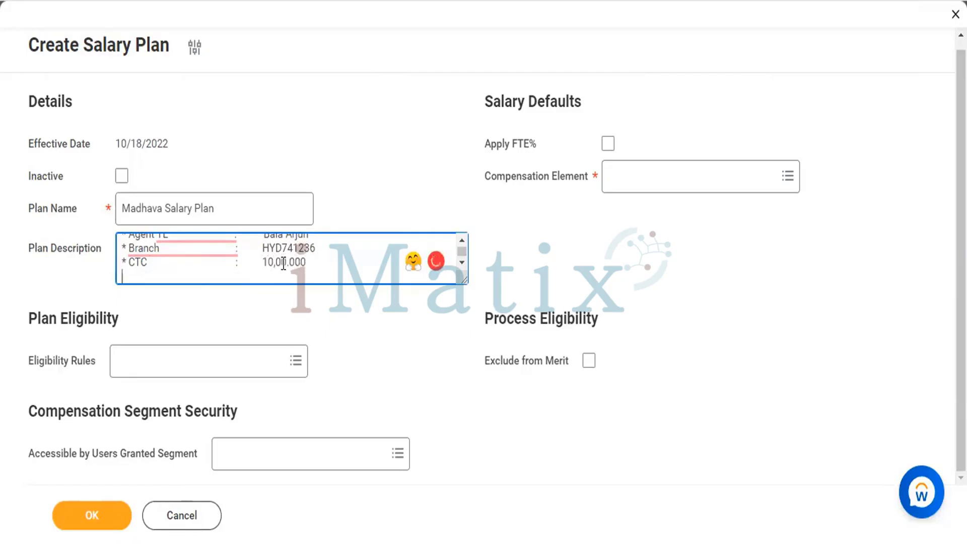
Step: Add a "* MTH" label with a colon on the line below CTC in the Plan Description
text(*M)
key(BackSpace)
text(MTH                                  :)
Step: Enter 75,000.00 as the MTH value in the Plan Description
key(Up)
key(Up)
key(Up)
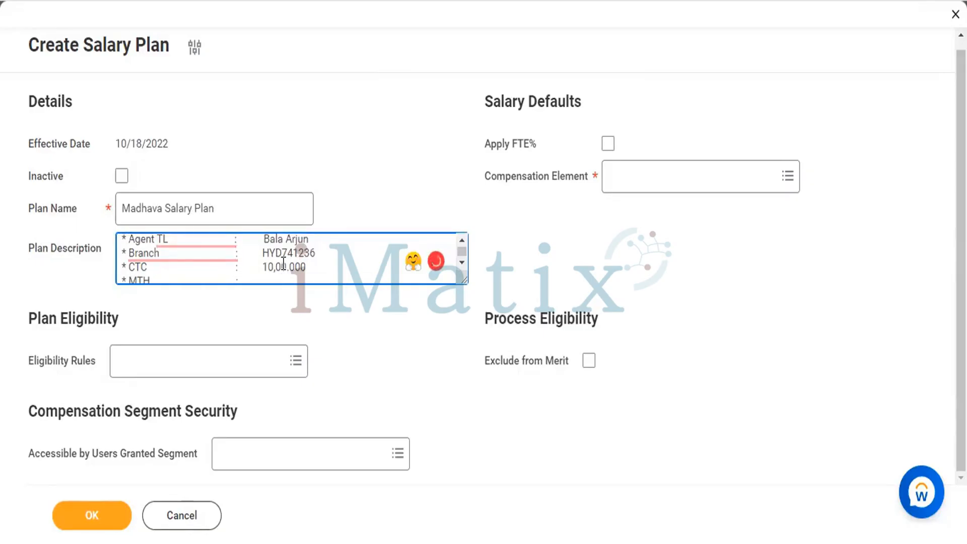
key(Up)
key(Up)
key(Up)
key(Up)
key(Up)
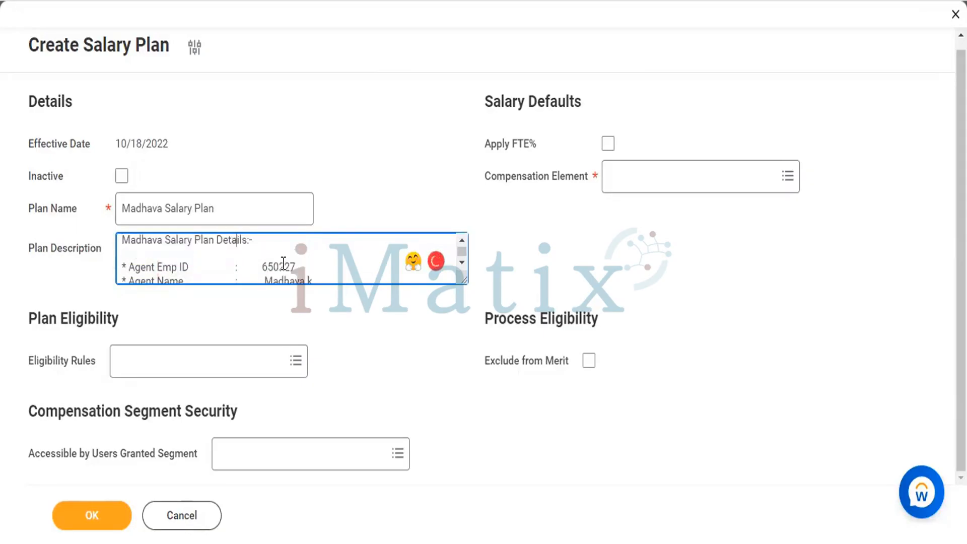
key(Down)
key(Down)
key(Down)
key(Down)
key(Down)
key(Down)
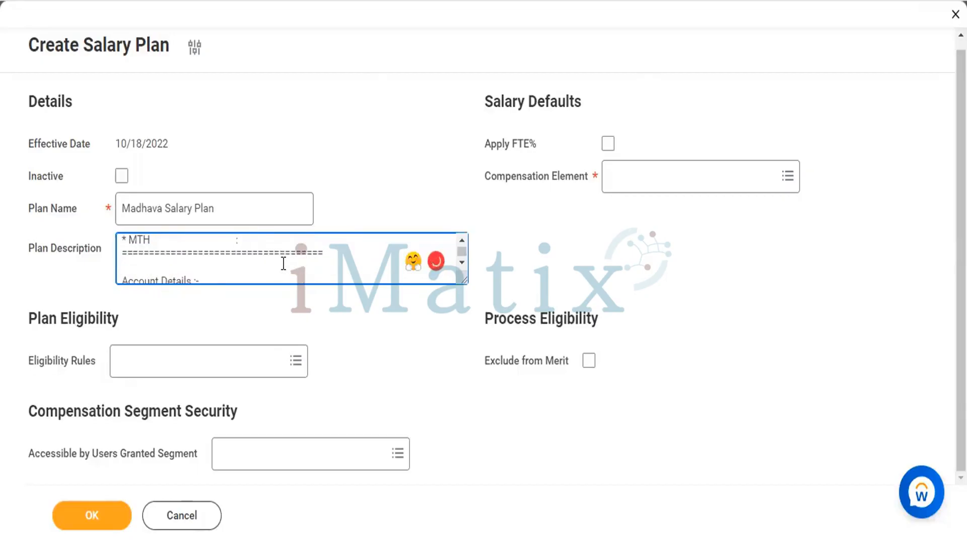
scroll(283, 263, up, 1)
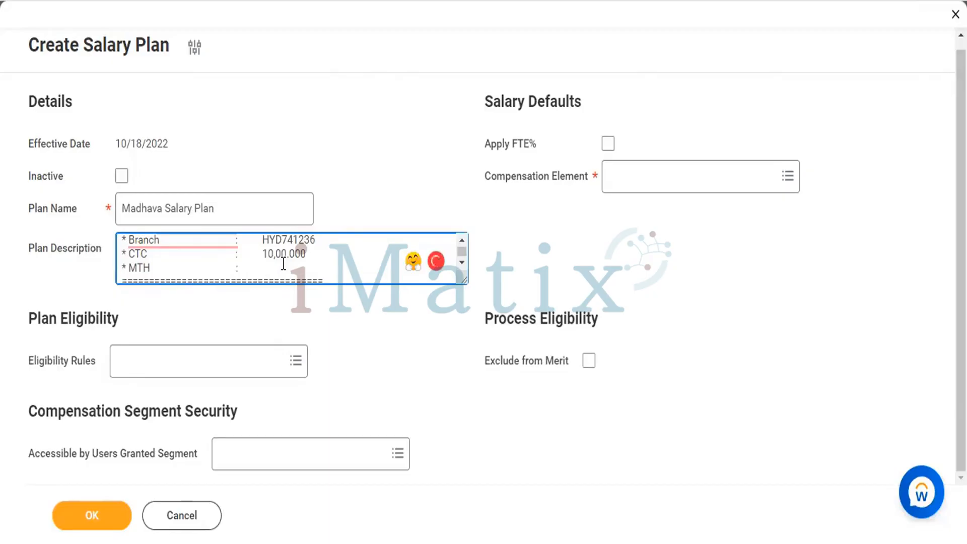
text(75,000.0)
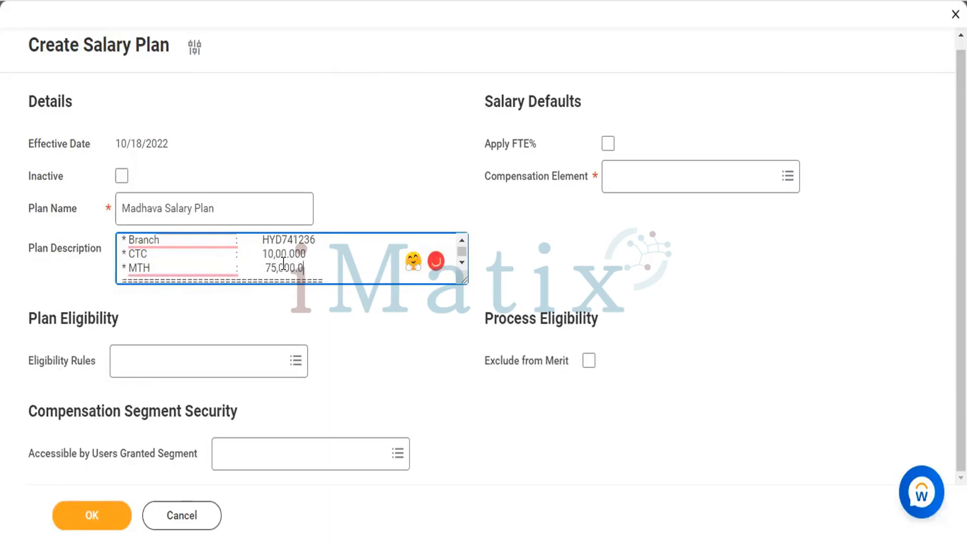
text(0)
Step: Review the whole Plan Description, from the agent details through the account detail labels
scroll(339, 270, up, 3)
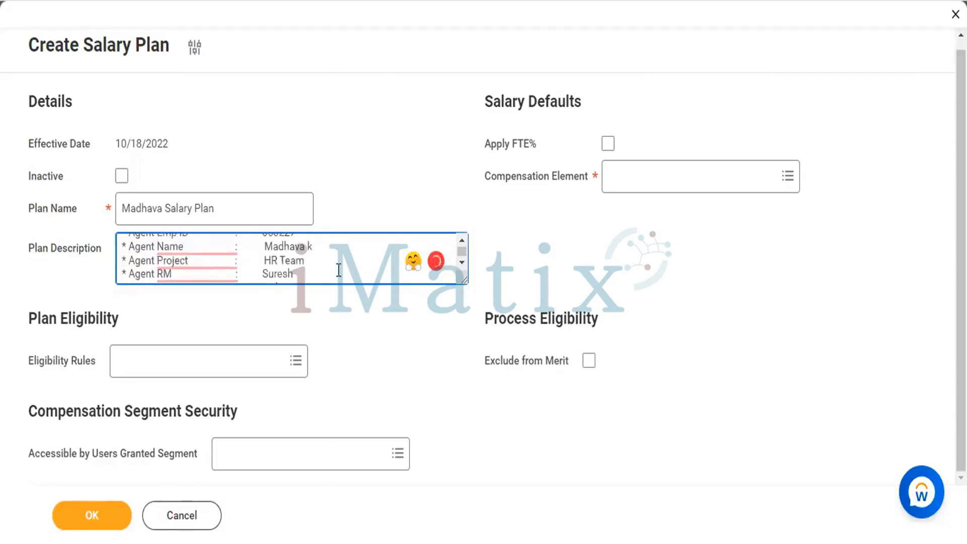
scroll(338, 270, up, 1)
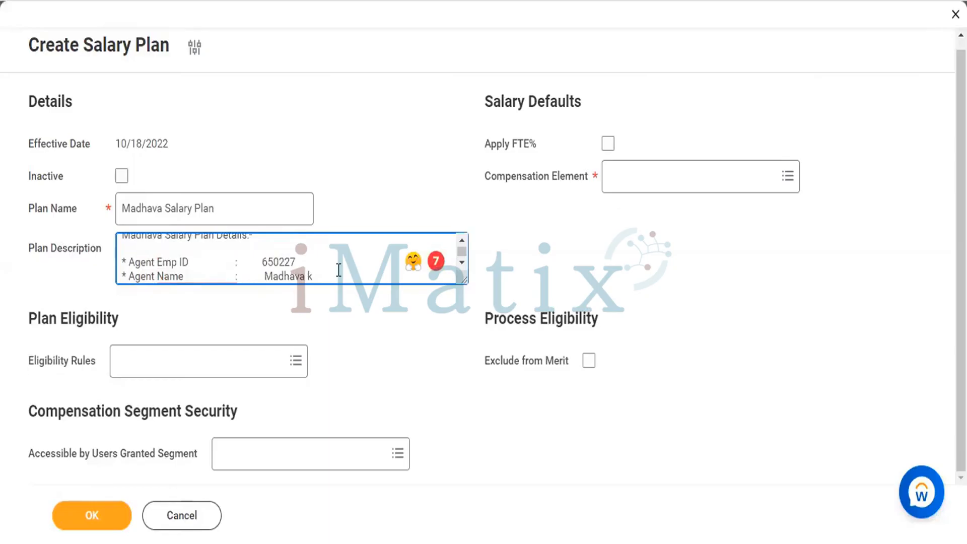
scroll(339, 270, down, 2)
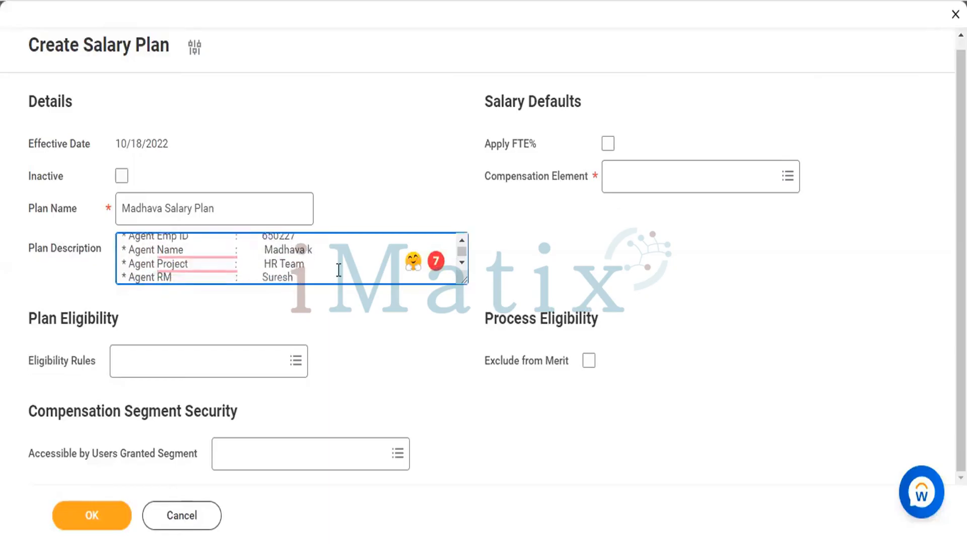
scroll(339, 271, down, 2)
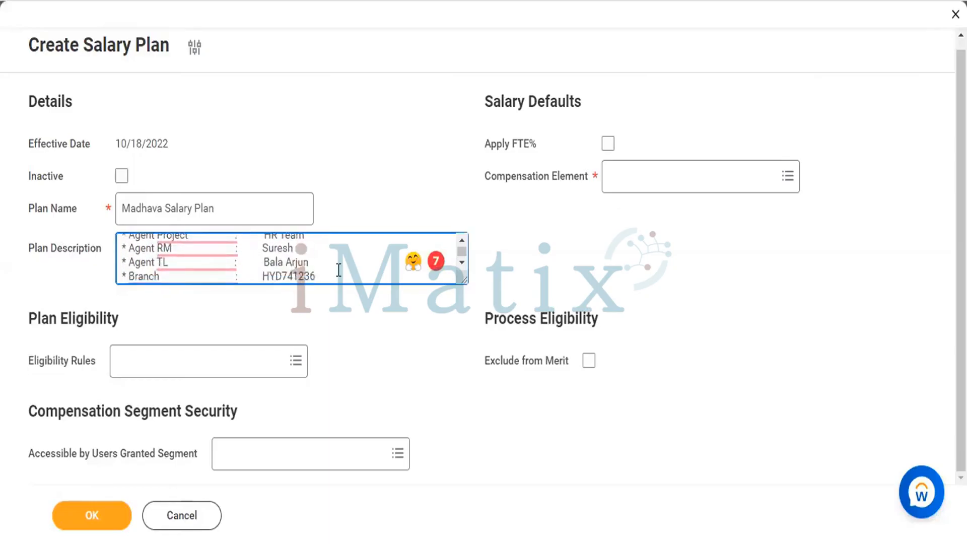
scroll(339, 270, down, 3)
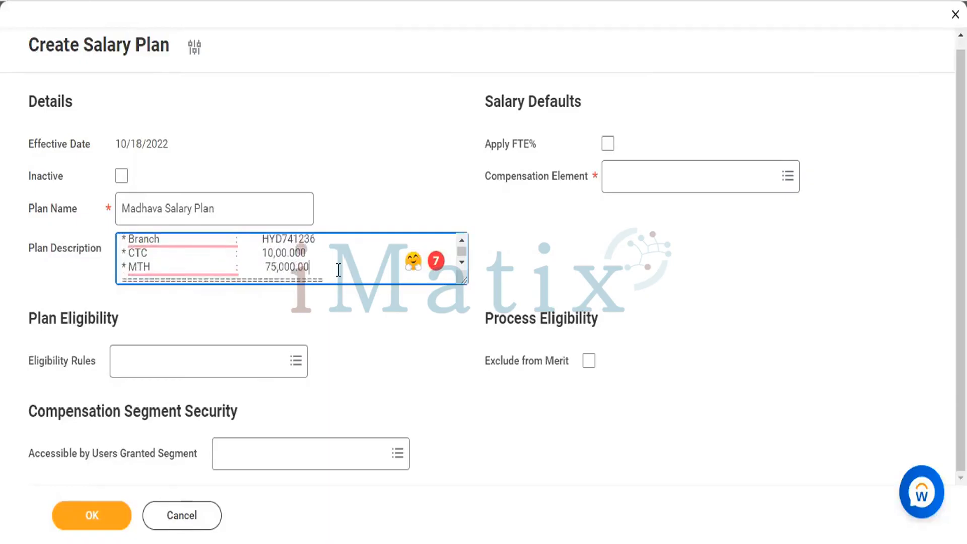
scroll(339, 271, down, 3)
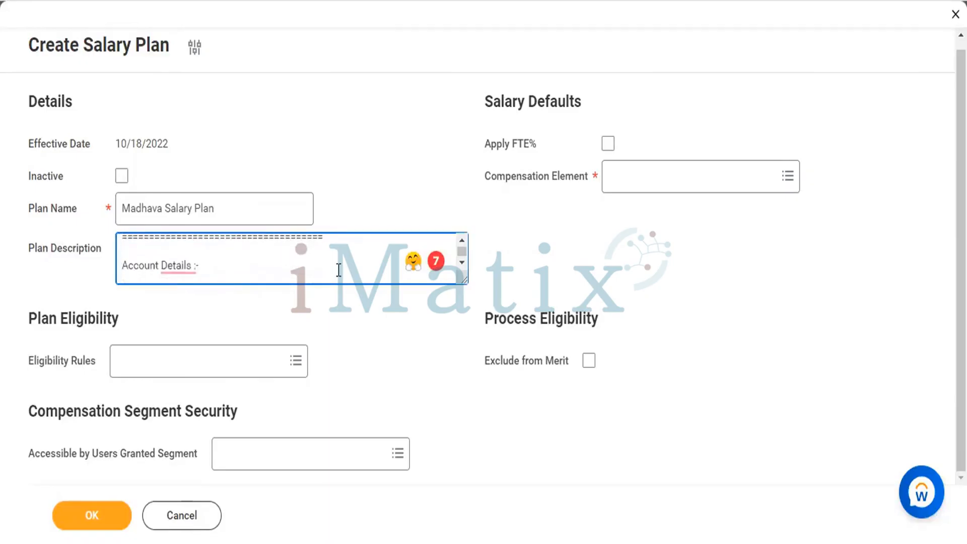
scroll(339, 271, down, 2)
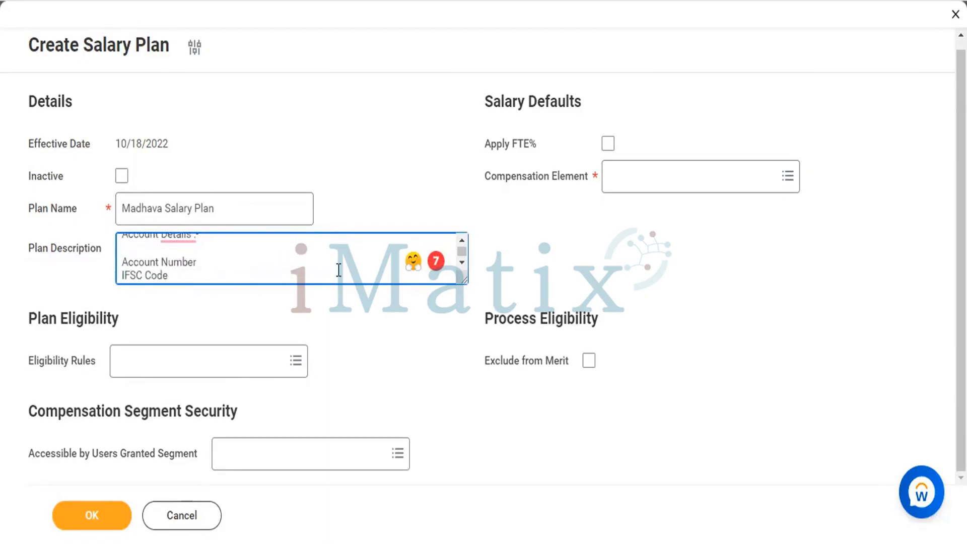
scroll(339, 270, down, 2)
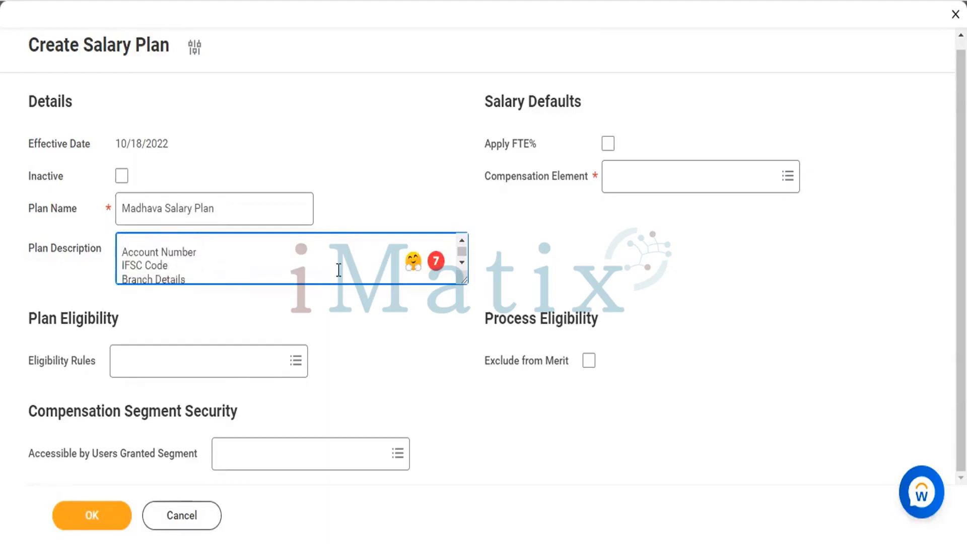
click(319, 330)
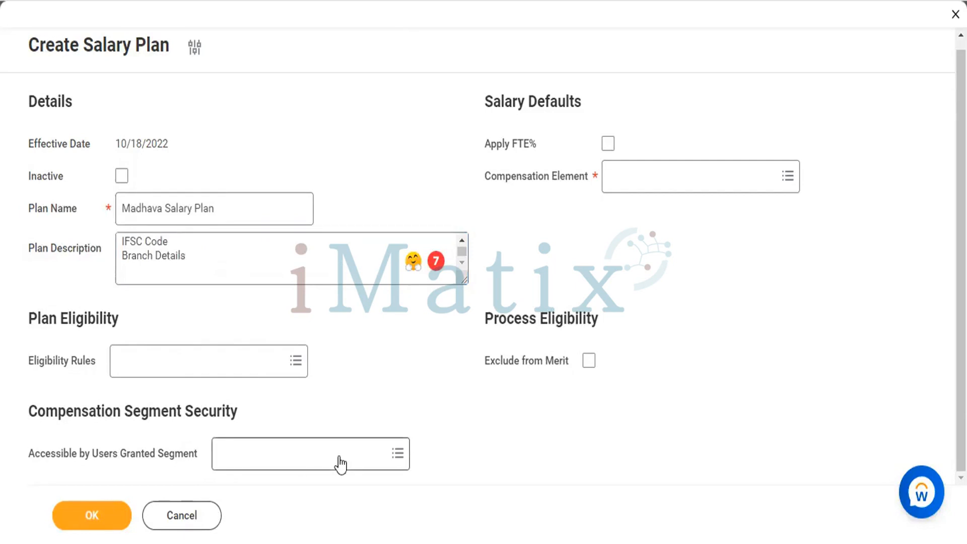
Step: Choose the 808 Comp Eligibility Rule from the partial list as the plan's eligibility rule
click(296, 361)
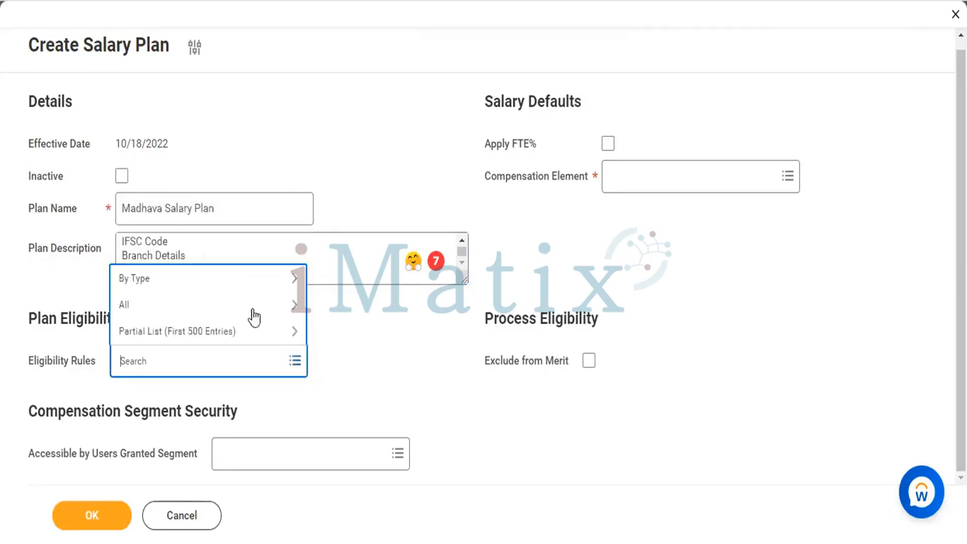
click(177, 336)
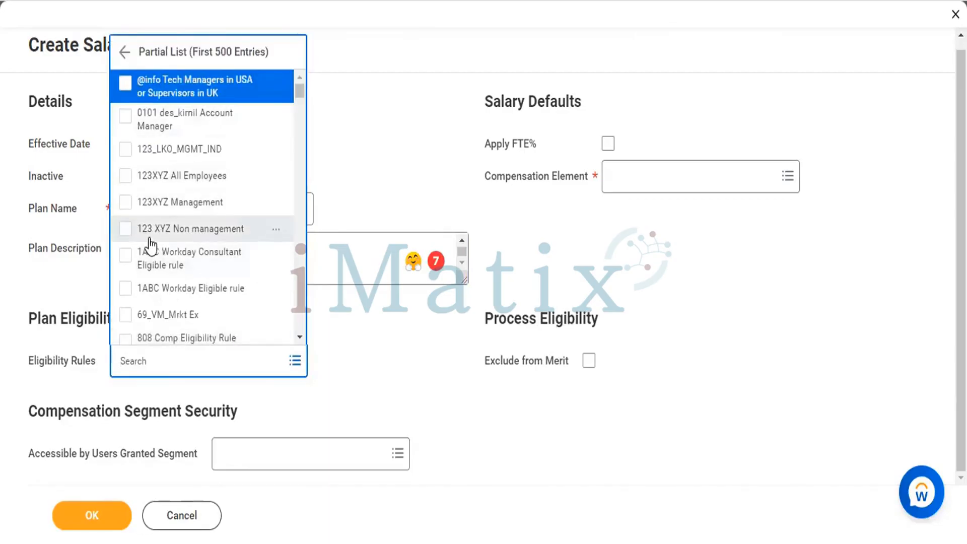
scroll(153, 246, down, 1)
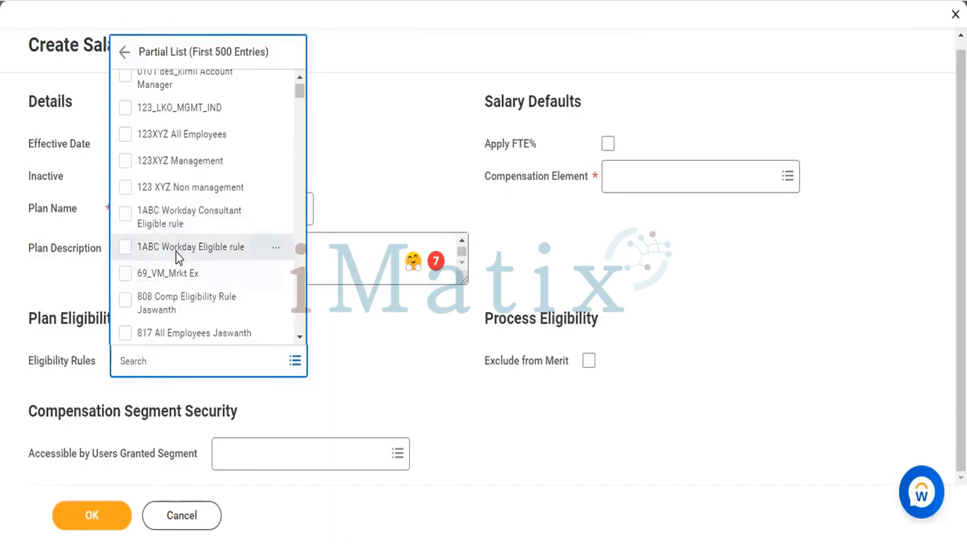
scroll(176, 252, down, 1)
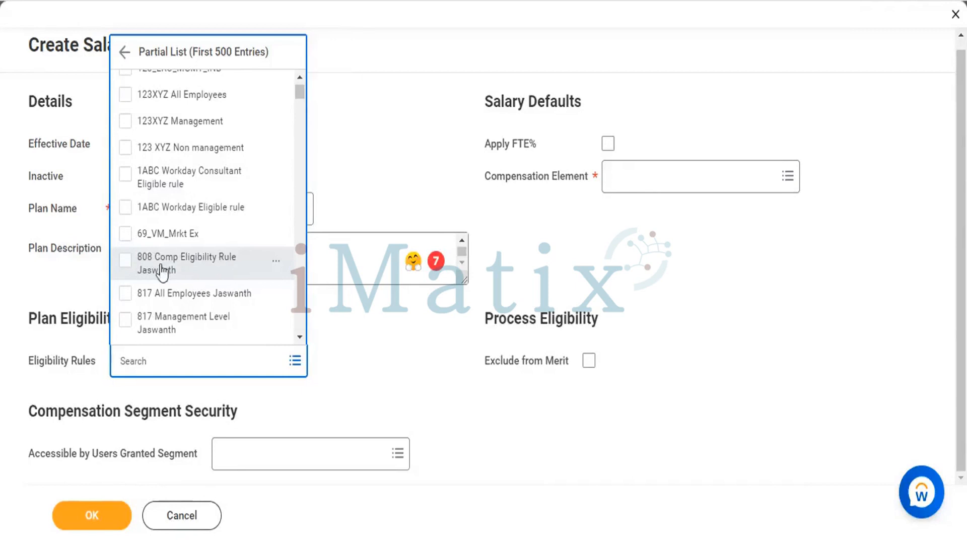
click(124, 261)
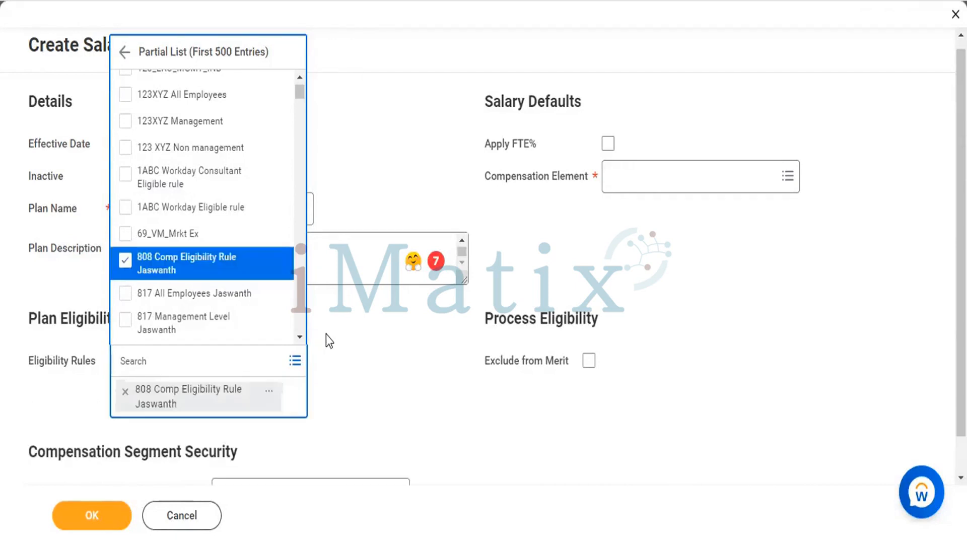
click(398, 369)
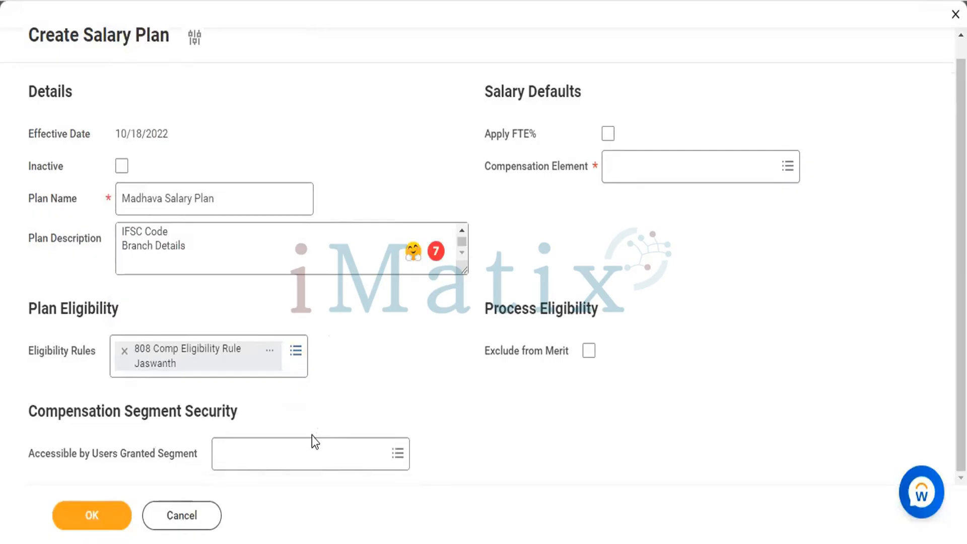
Step: Make the plan accessible to users granted the Compensation Plan Access (Regional) security segment
click(312, 455)
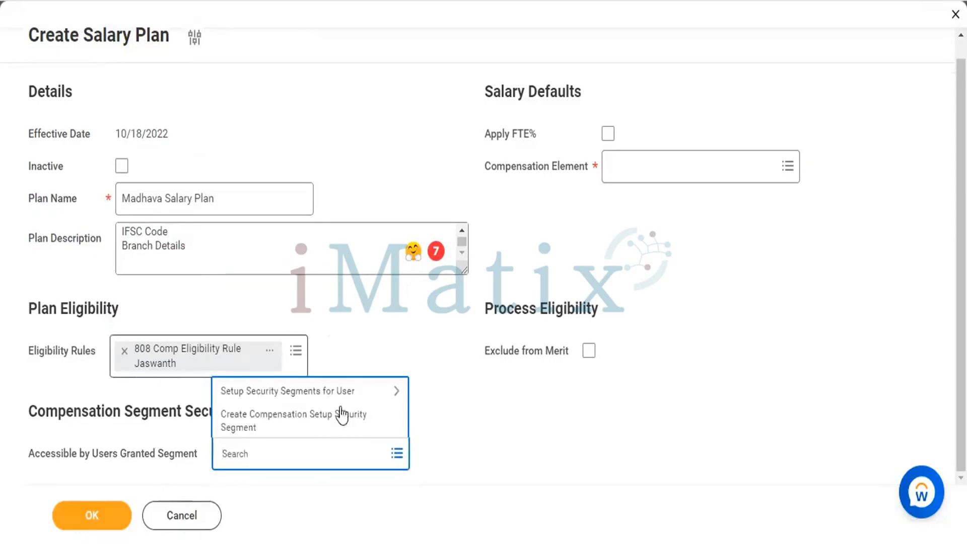
click(258, 394)
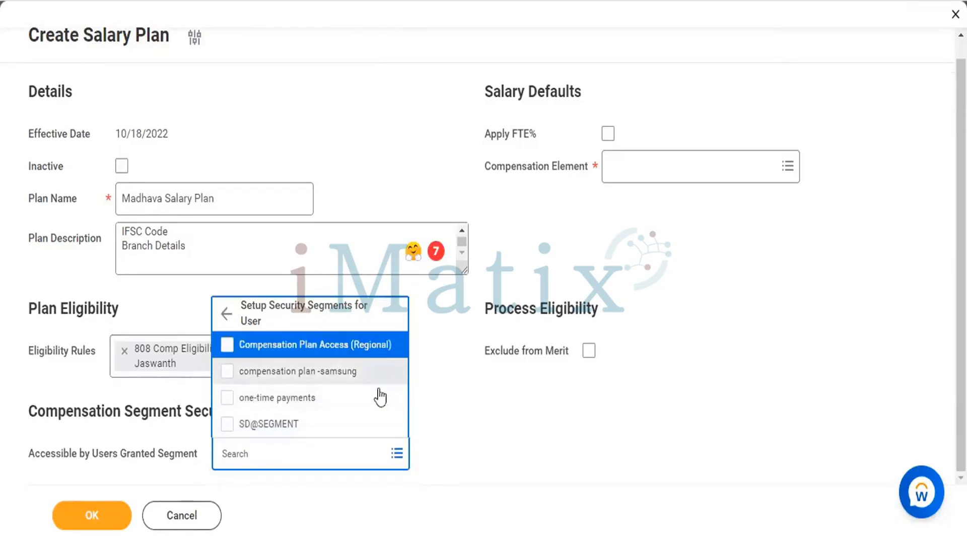
click(227, 345)
click(450, 434)
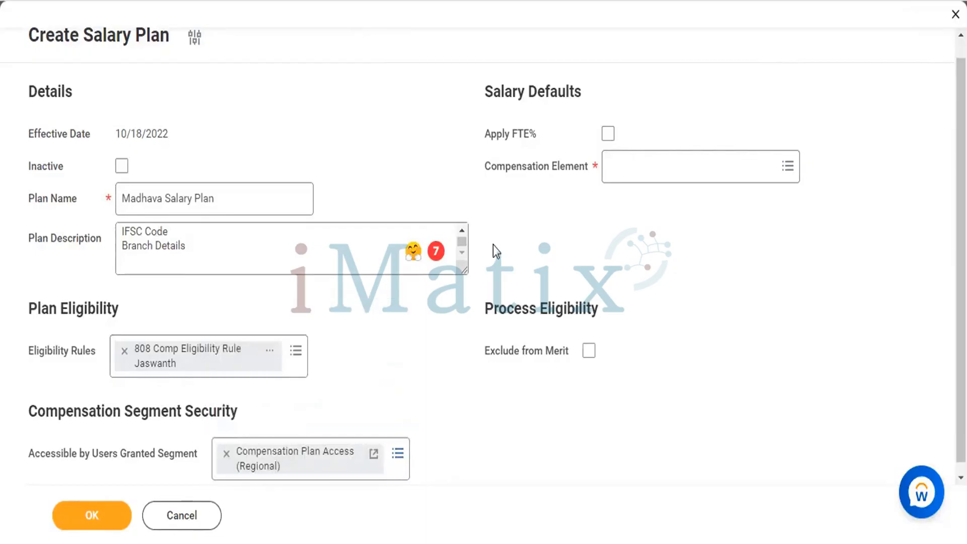
Step: Enable Apply FTE% and set the compensation element to basic pay in the Salary Defaults
click(608, 133)
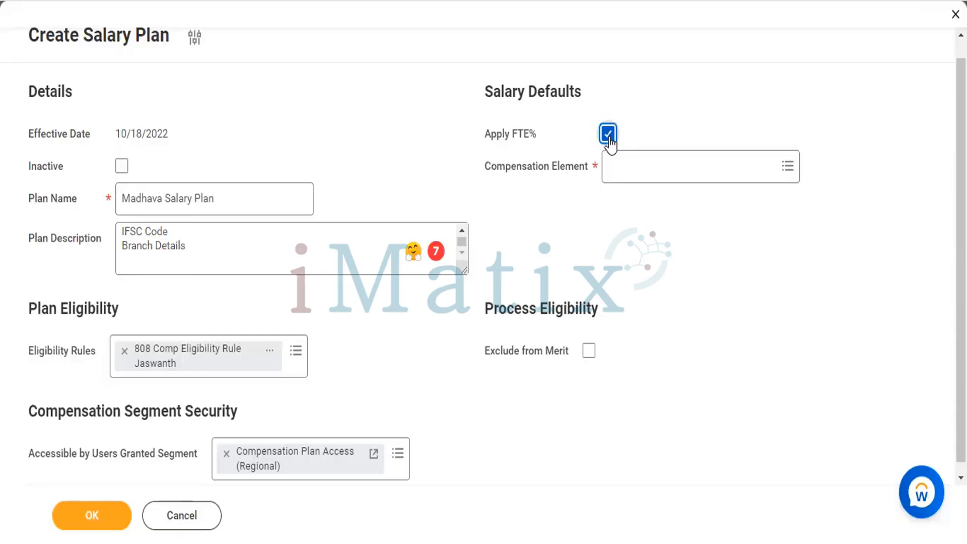
click(634, 175)
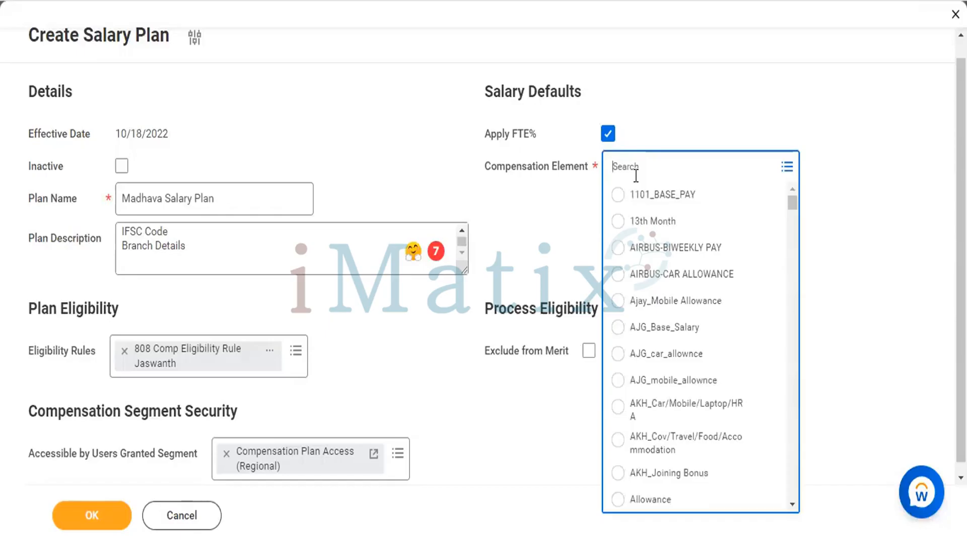
text(Monthly)
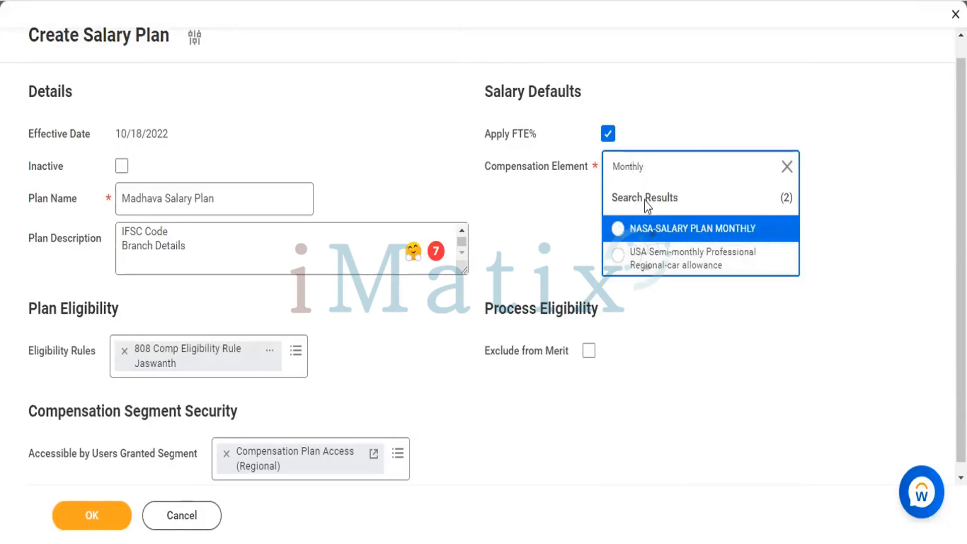
key(BackSpace)
key(BackSpace)
key(BackSpace)
key(BackSpace)
key(BackSpace)
key(BackSpace)
key(BackSpace)
text(Basi)
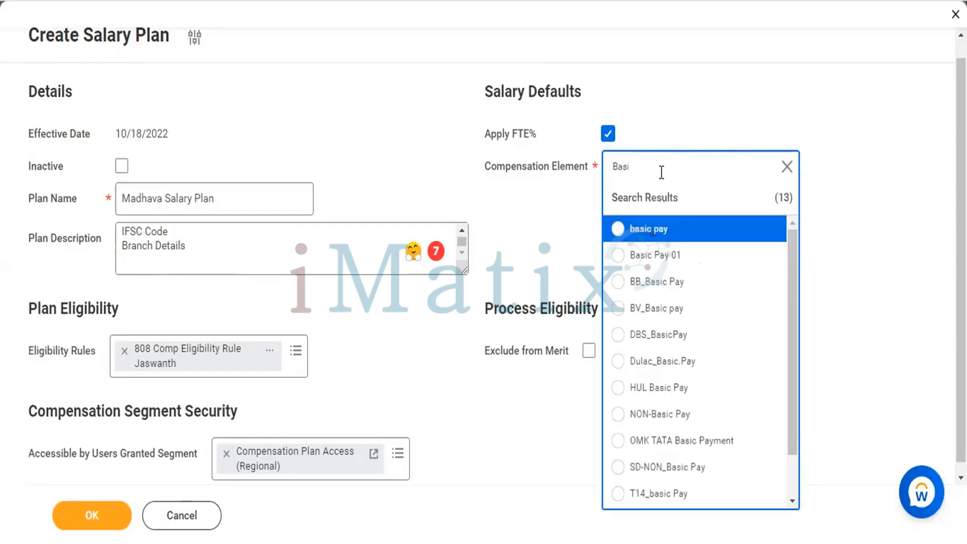
click(616, 232)
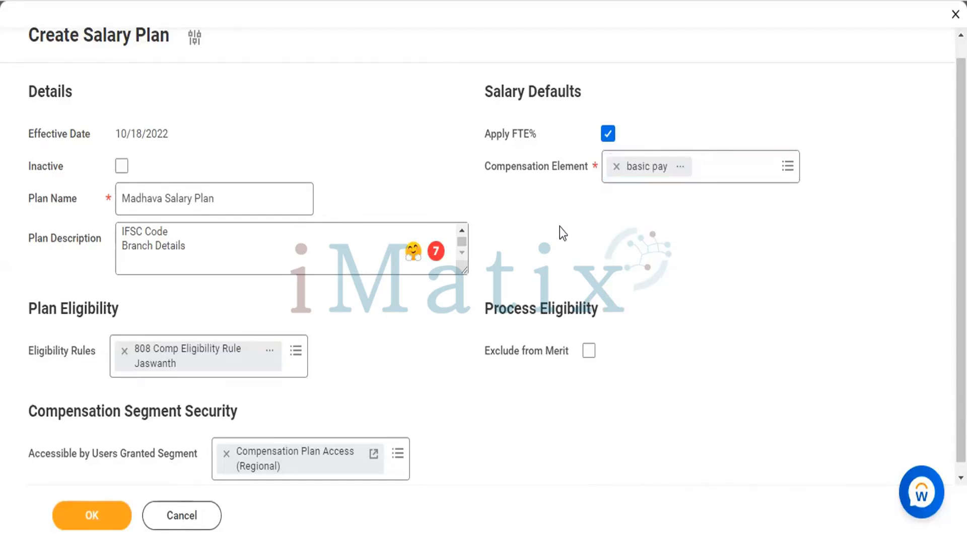
Step: Enable Exclude from Merit under Process Eligibility
scroll(561, 228, down, 1)
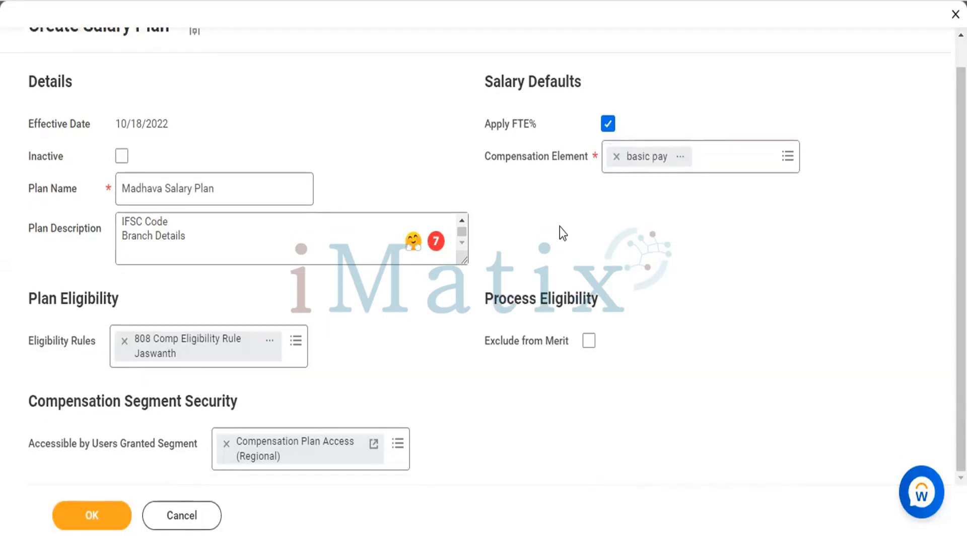
click(588, 341)
scroll(647, 364, up, 1)
scroll(647, 364, down, 1)
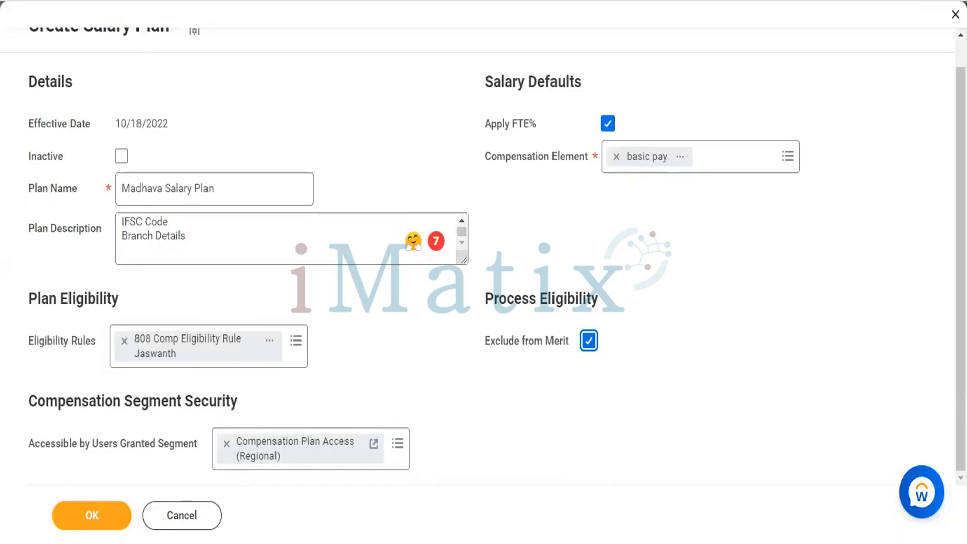
Step: Submit the new salary plan and review its saved description, eligibility and security details
click(374, 260)
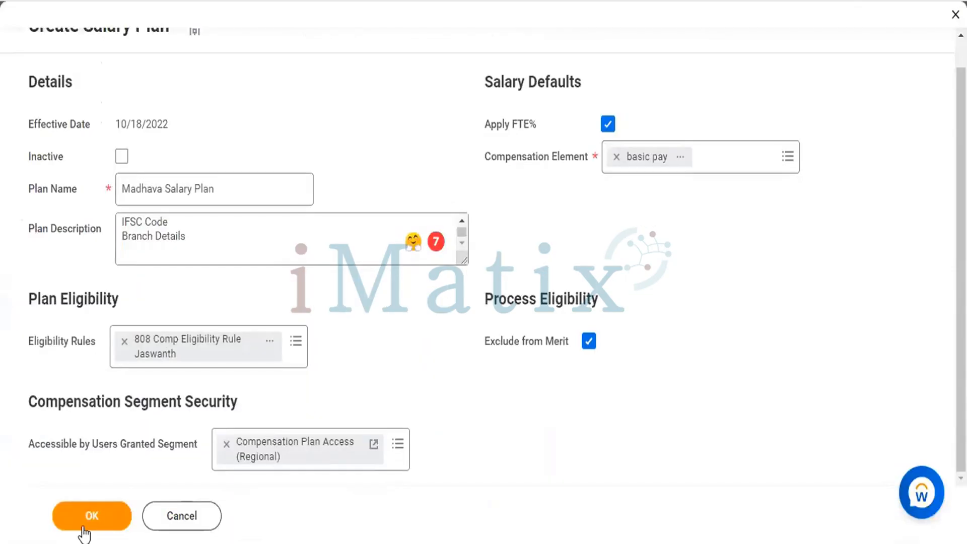
click(85, 524)
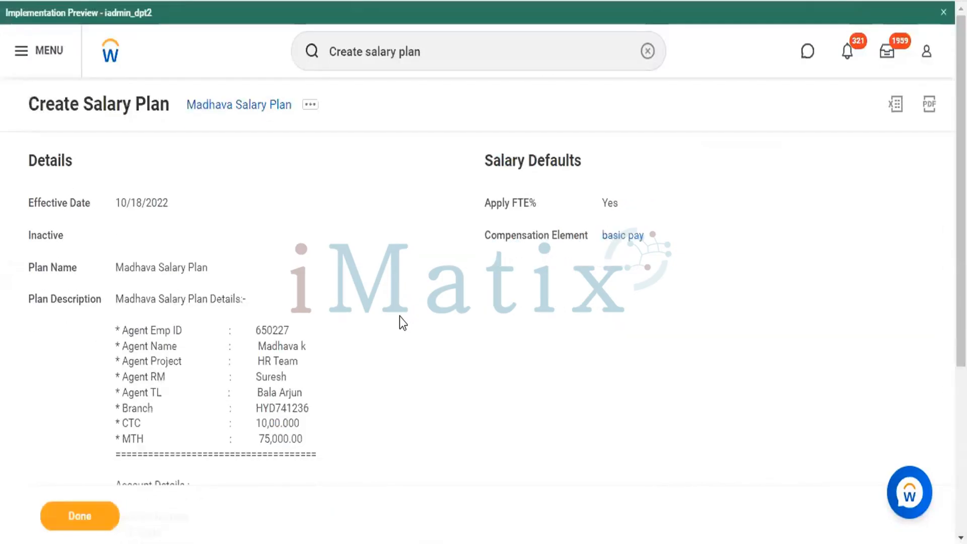
scroll(270, 304, down, 2)
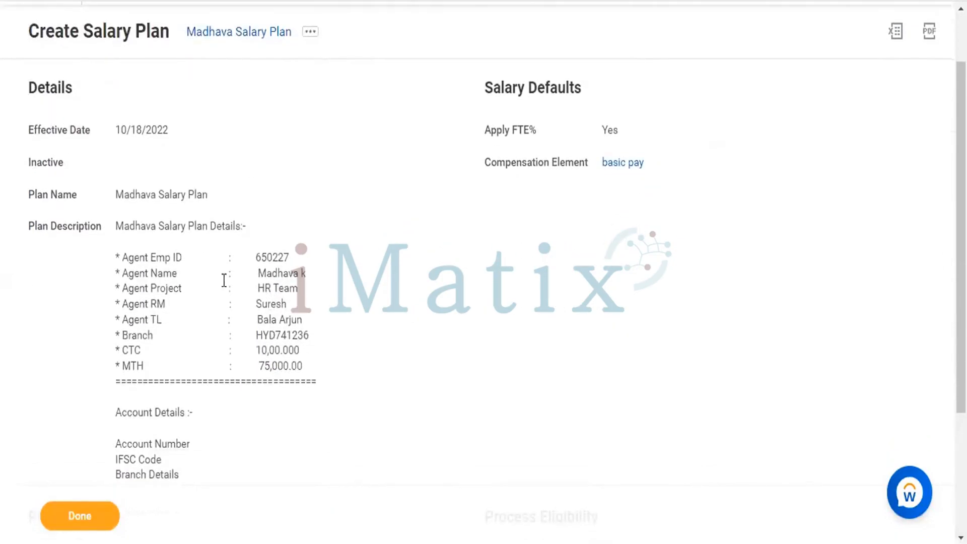
scroll(224, 280, down, 3)
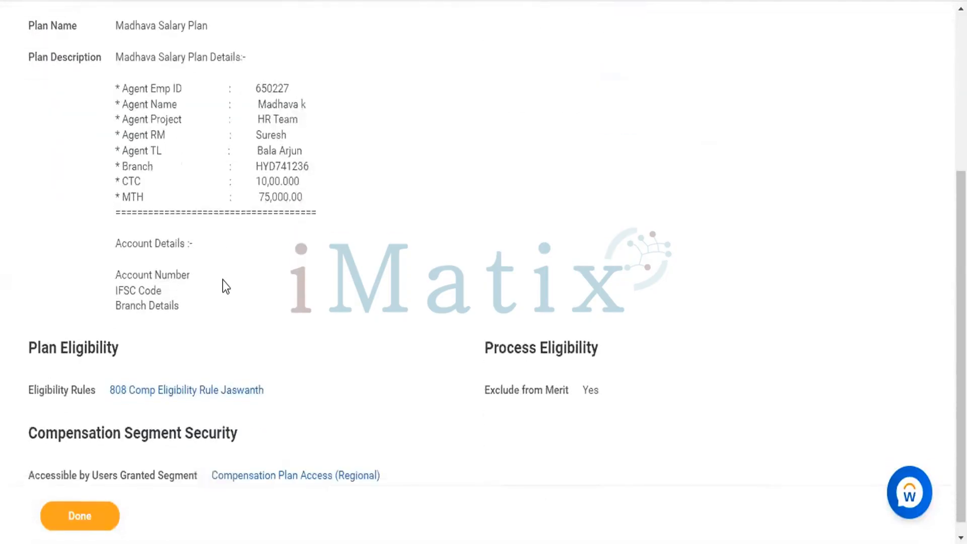